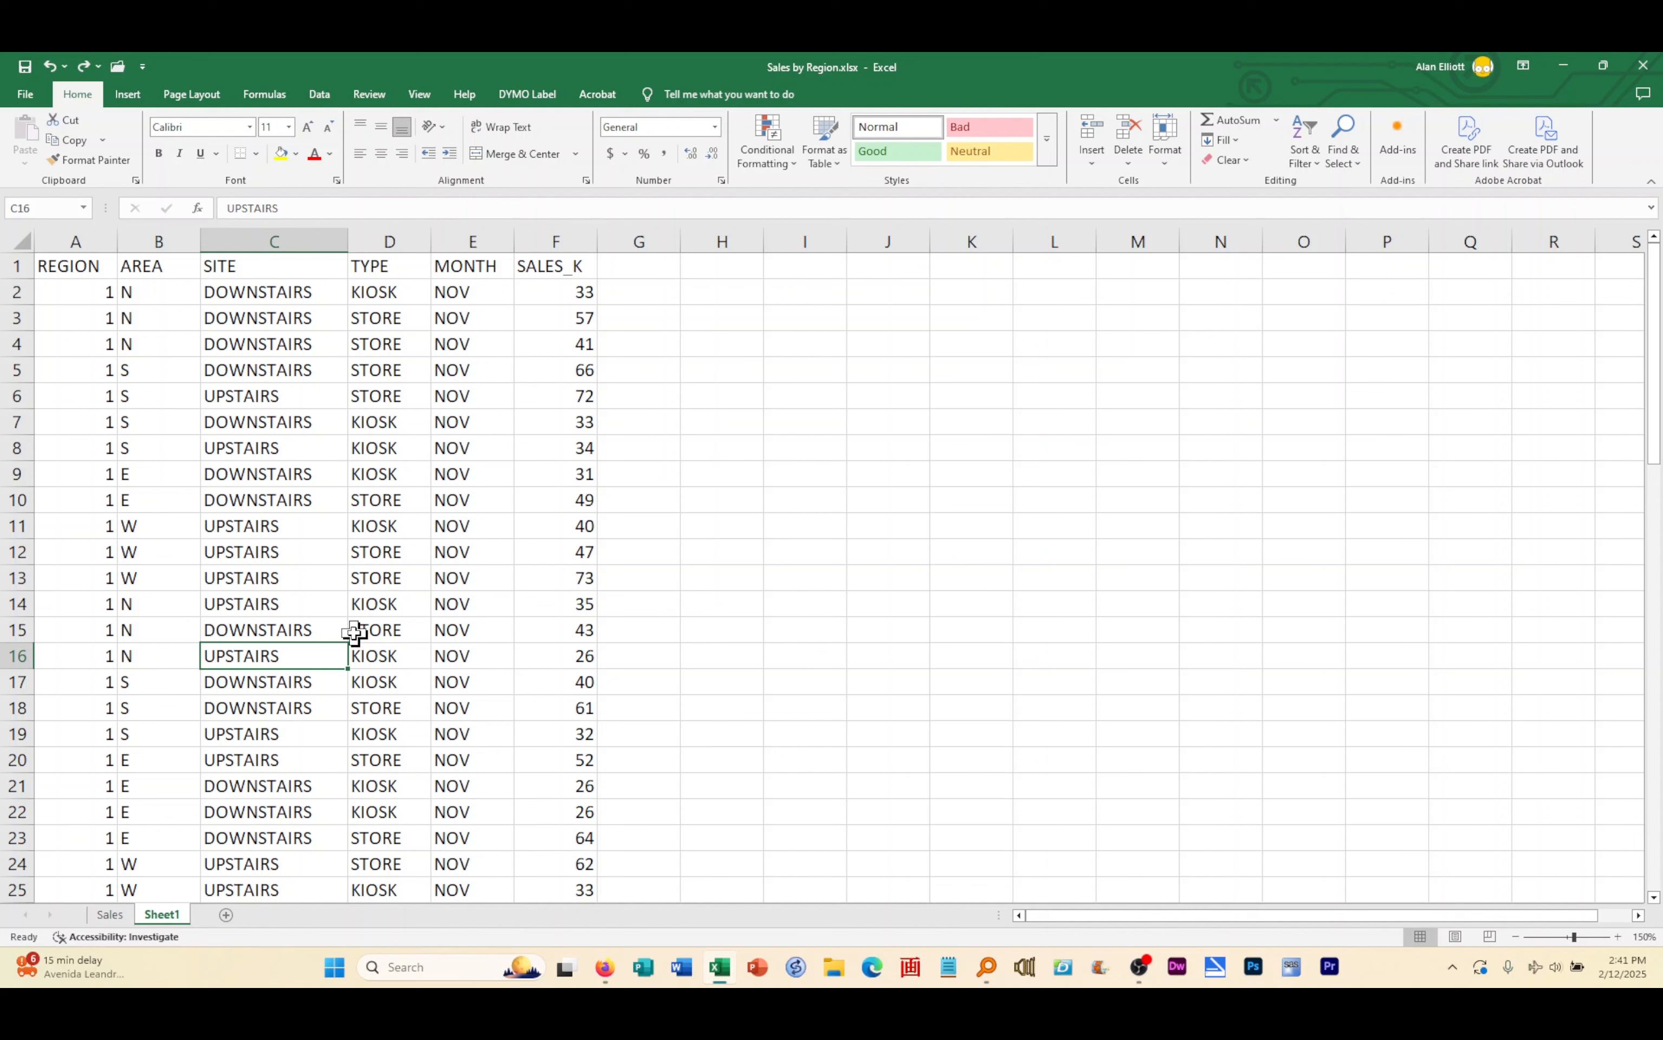
# - Convert the sales data in A1:F73 into a table with headers
pyautogui.click(354, 632)
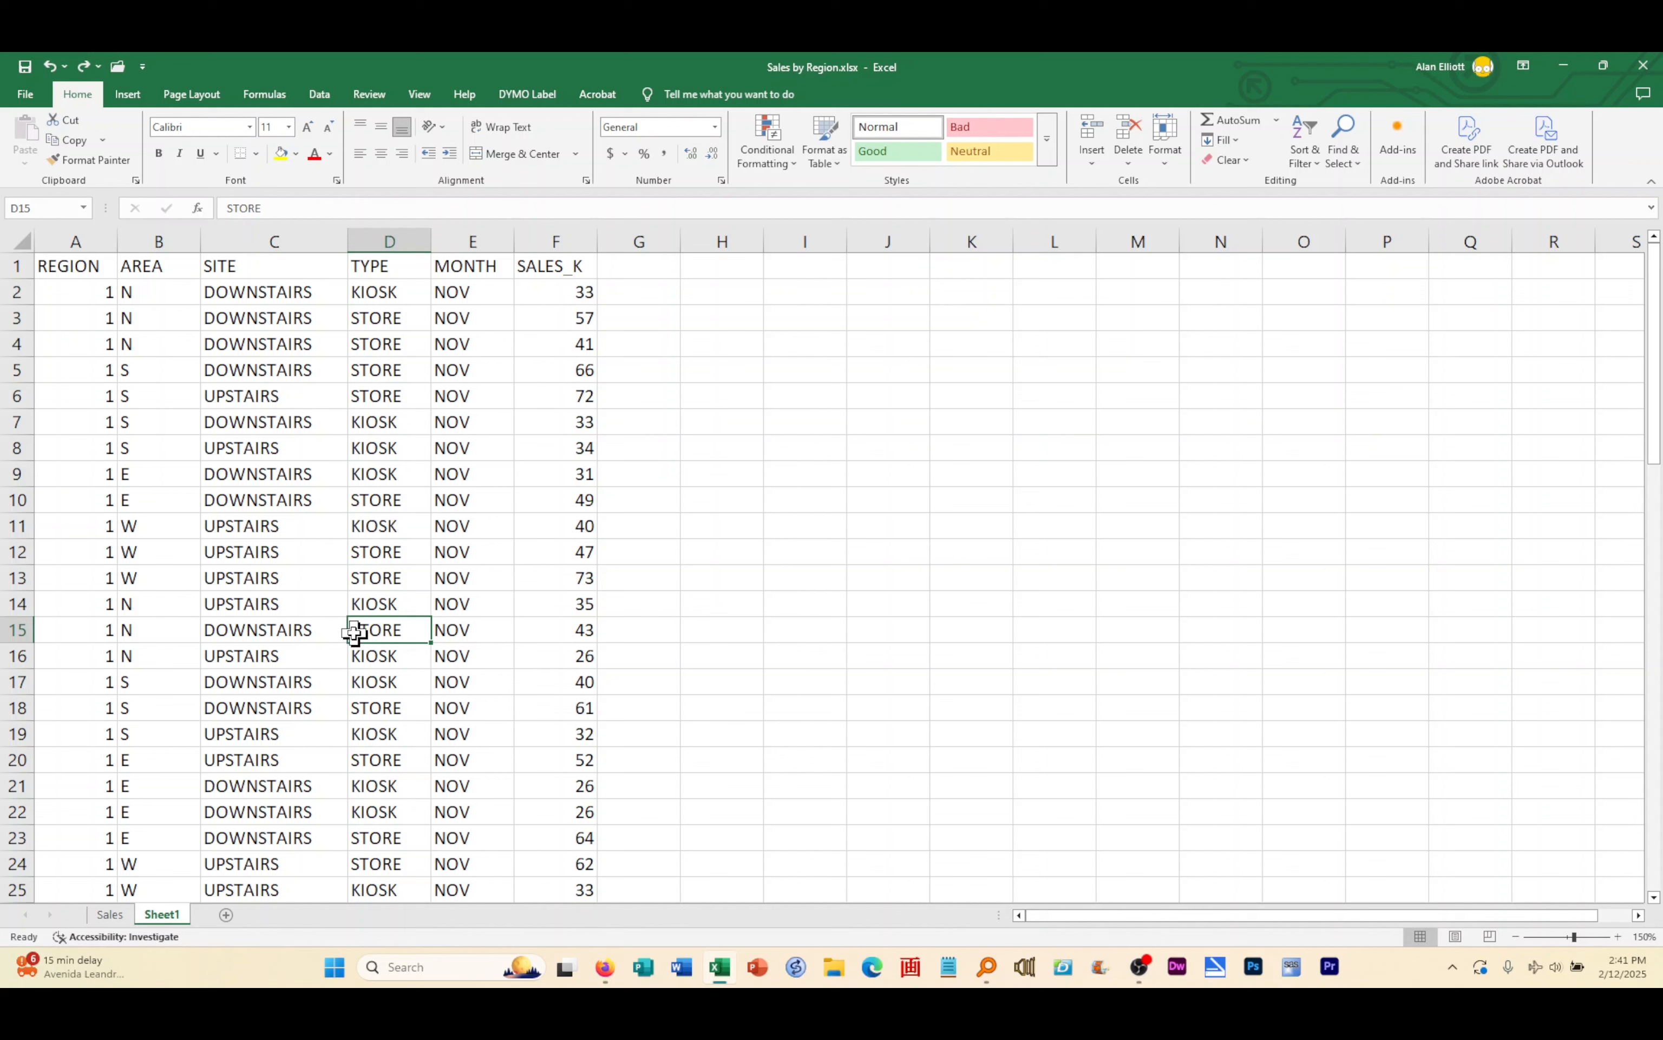
pyautogui.click(143, 97)
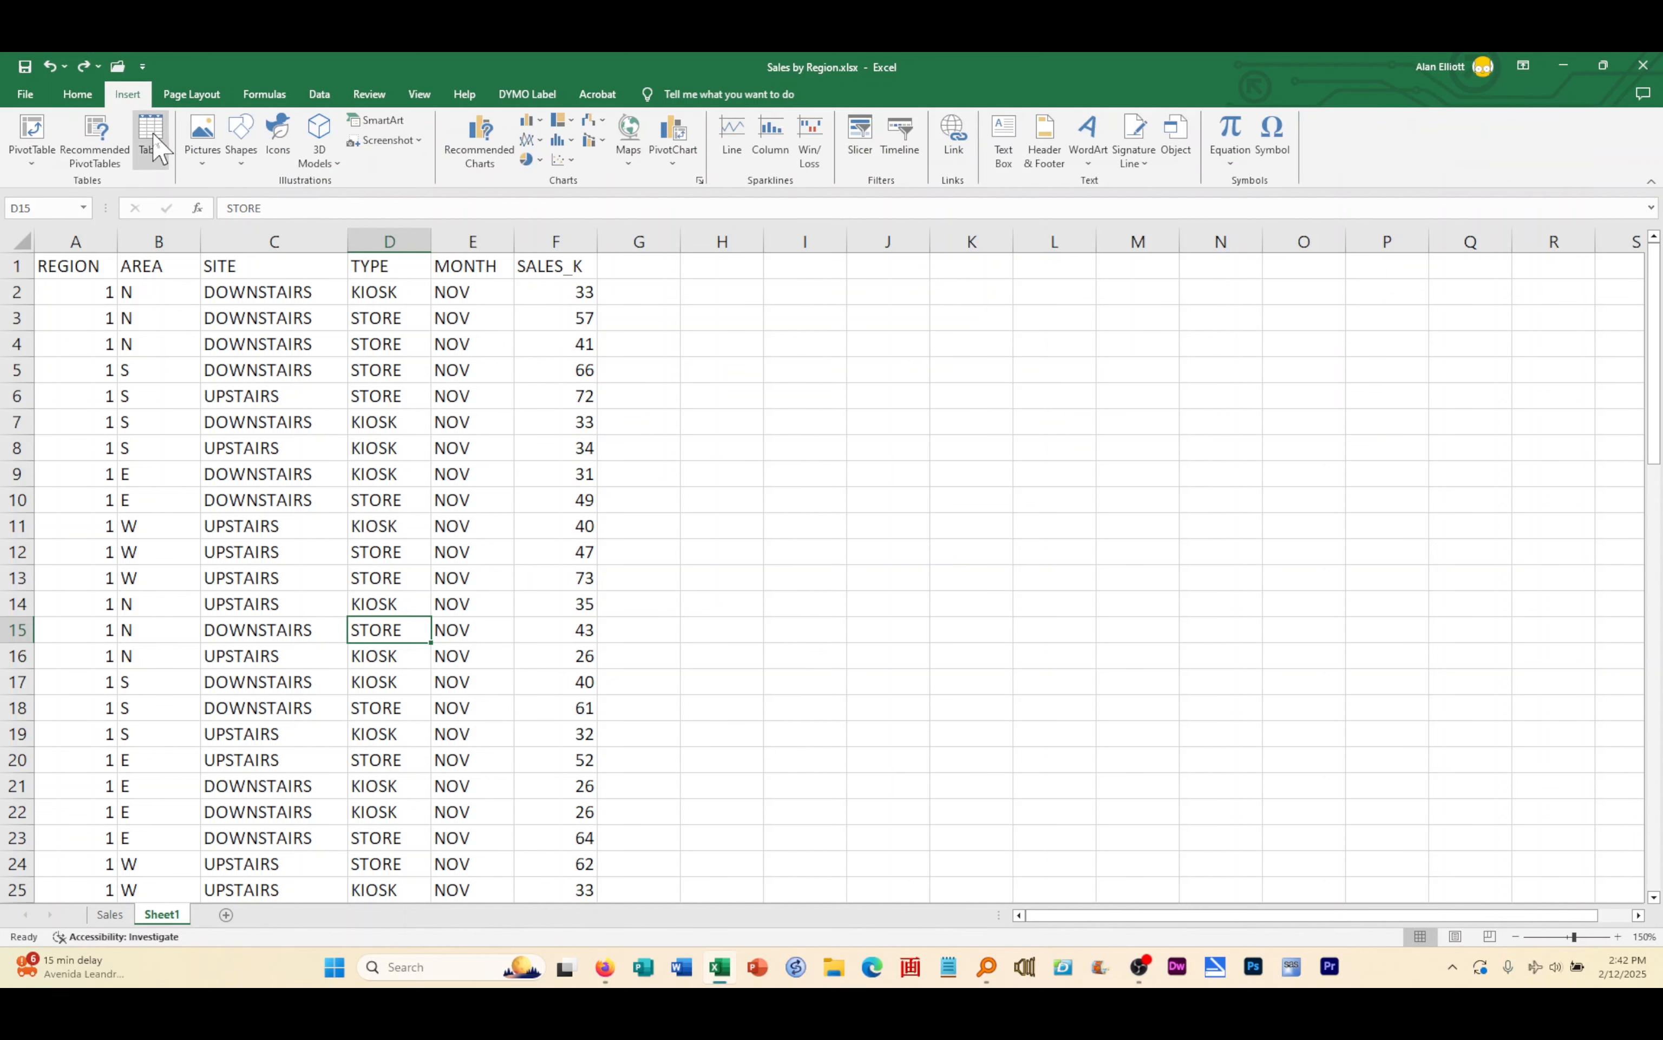
pyautogui.click(152, 137)
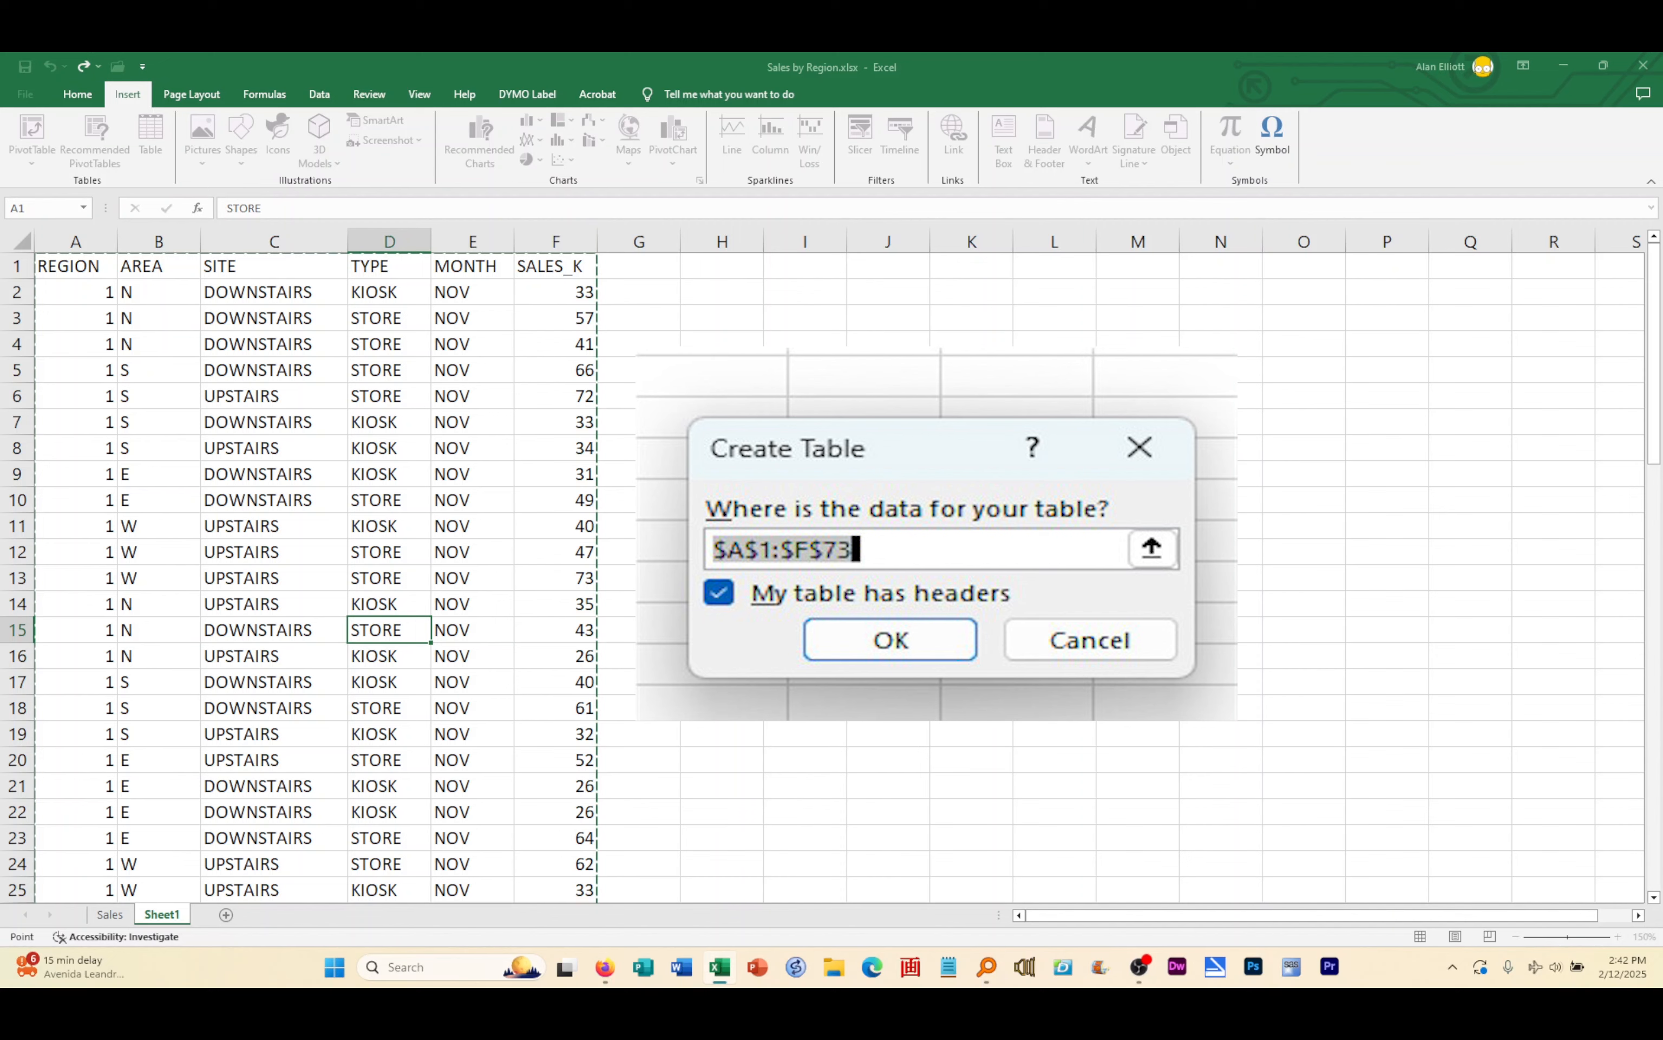
pyautogui.press('Return')
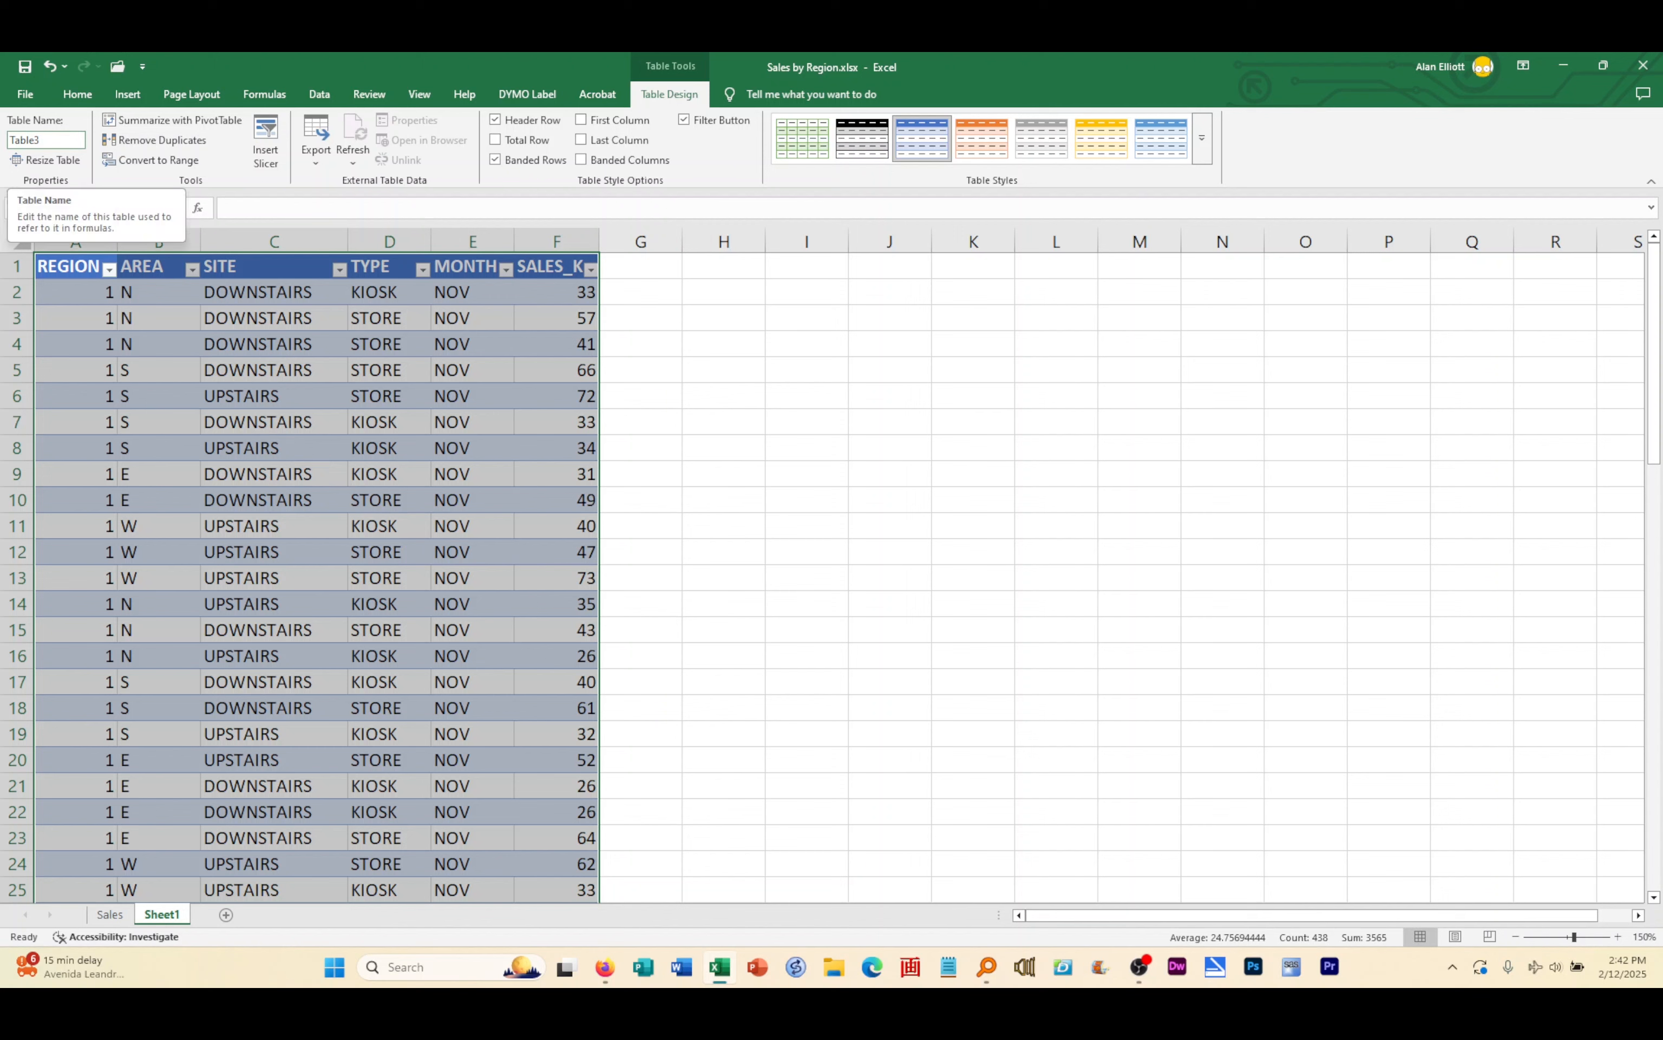
# - Rename the new table as MYTABLE
pyautogui.click(52, 137)
pyautogui.doubleClick(27, 140)
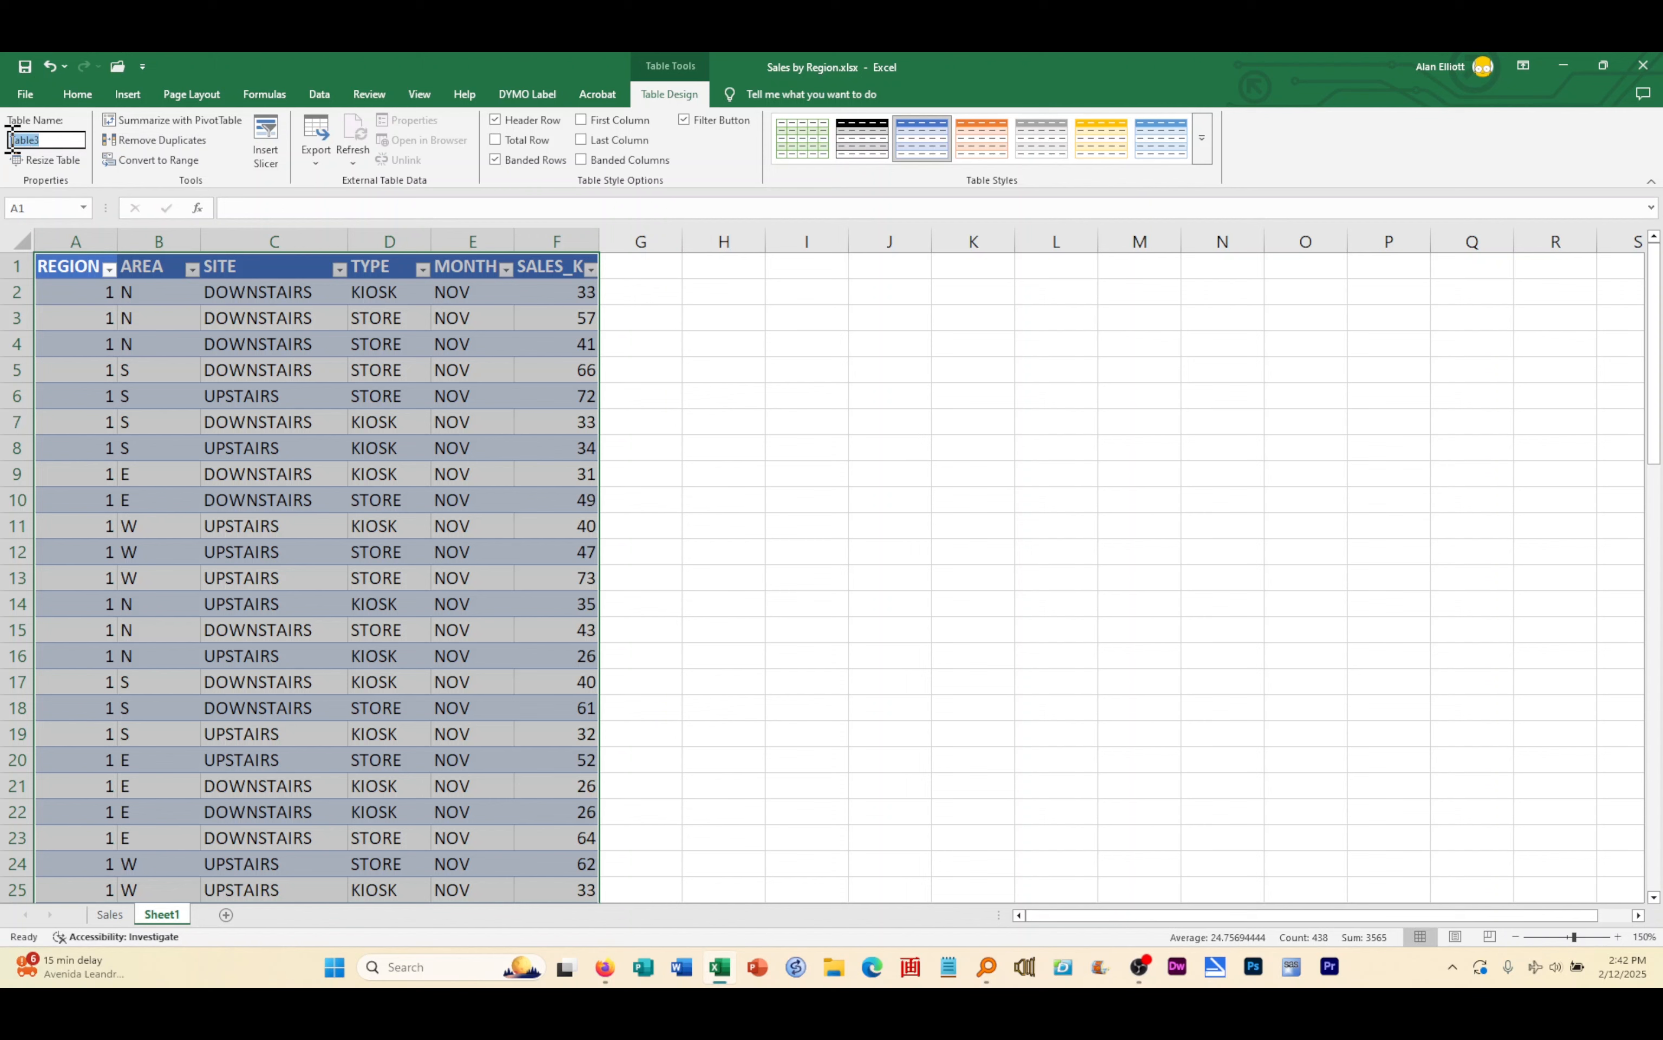
pyautogui.write('MYTABLE')
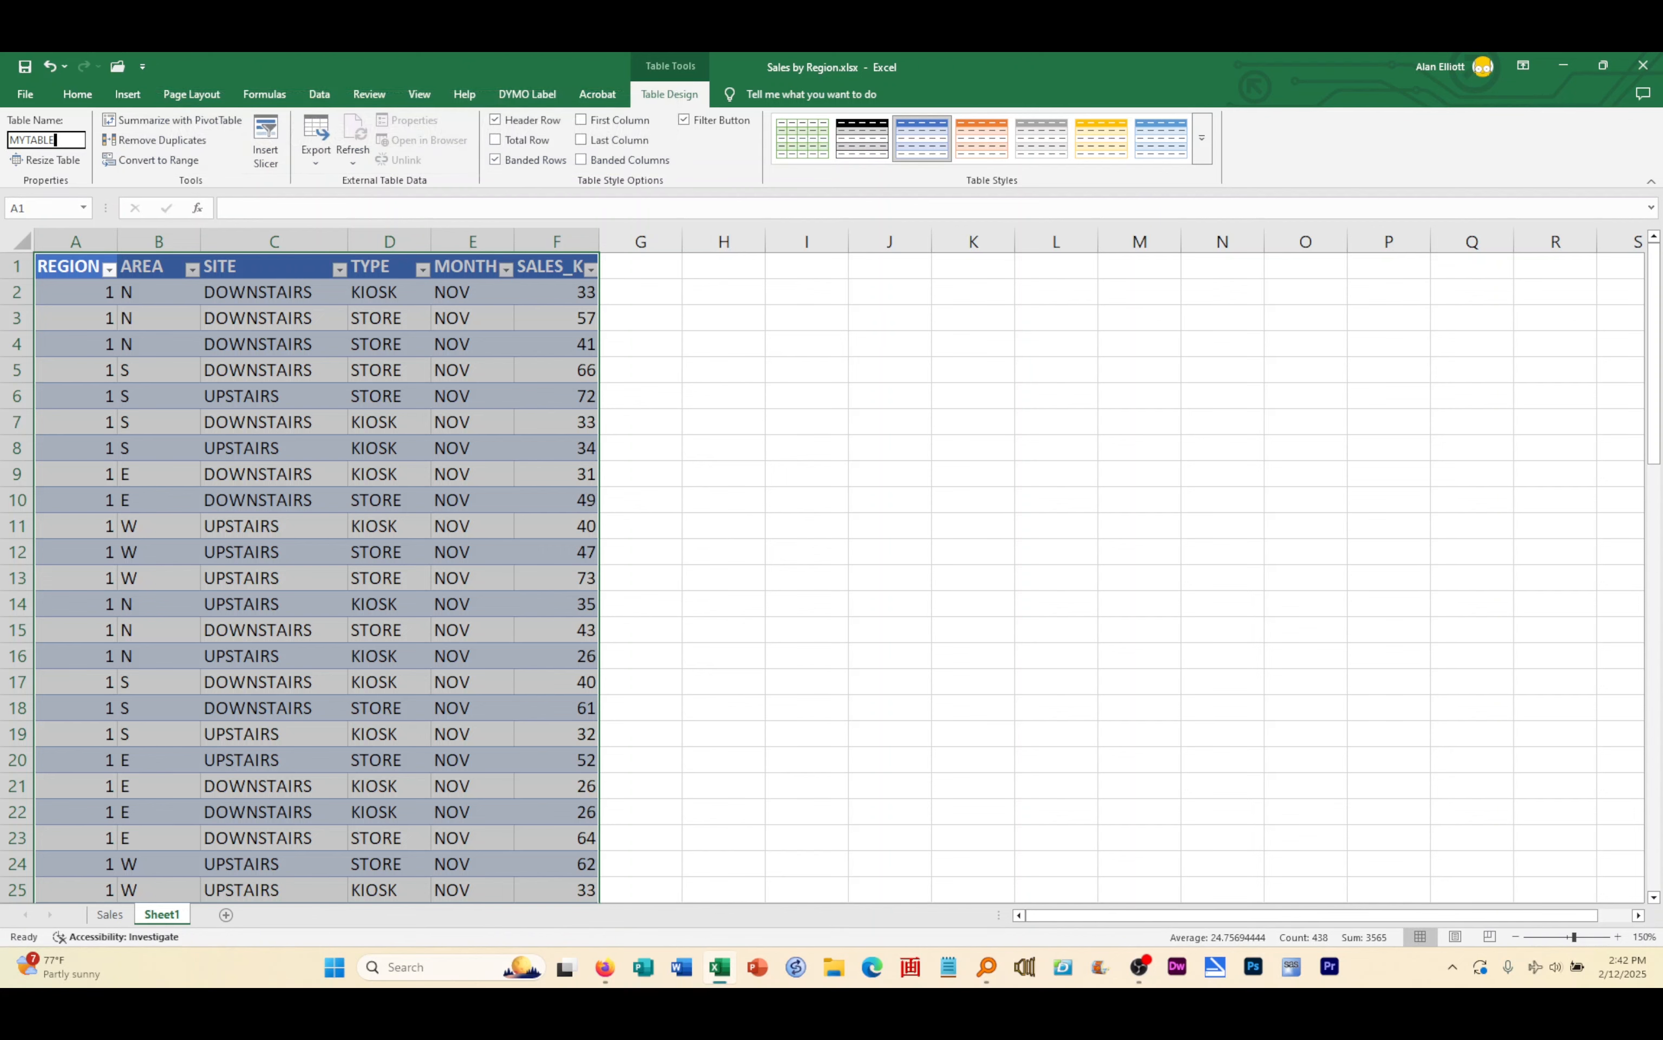
pyautogui.click(537, 456)
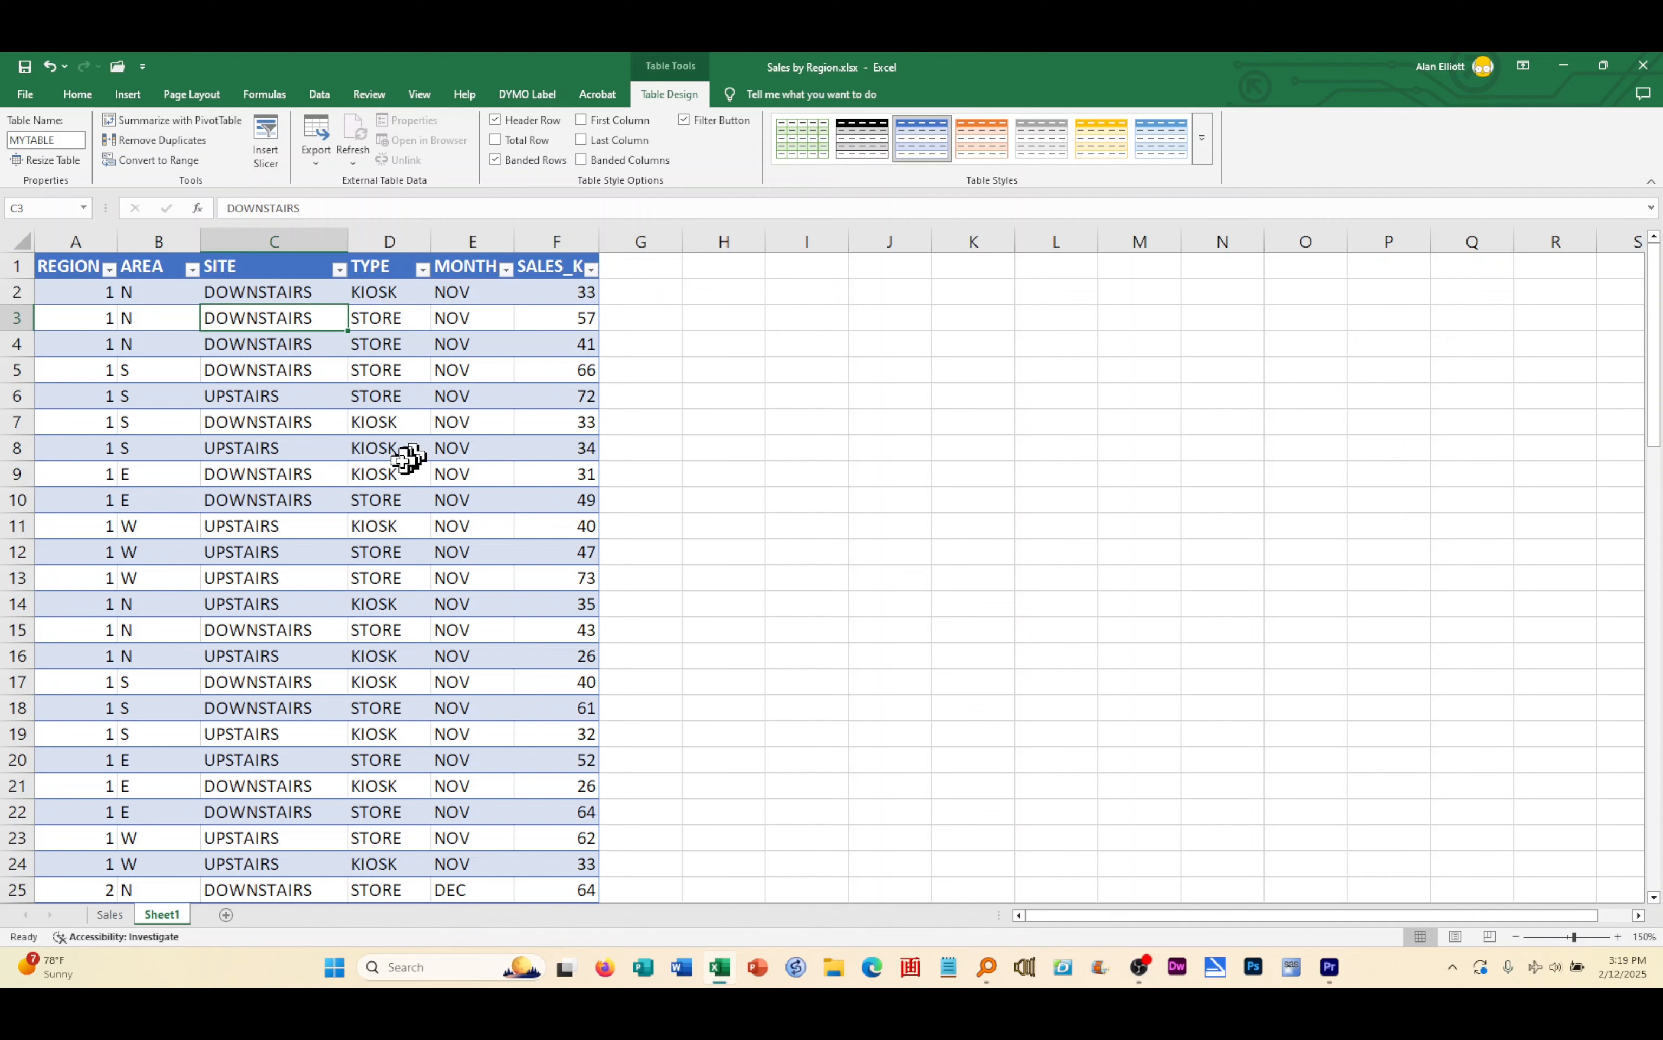
# - Examine the column headings while looking through the table's lower rows, and return to the first row
pyautogui.scroll(-4, 439, 454)
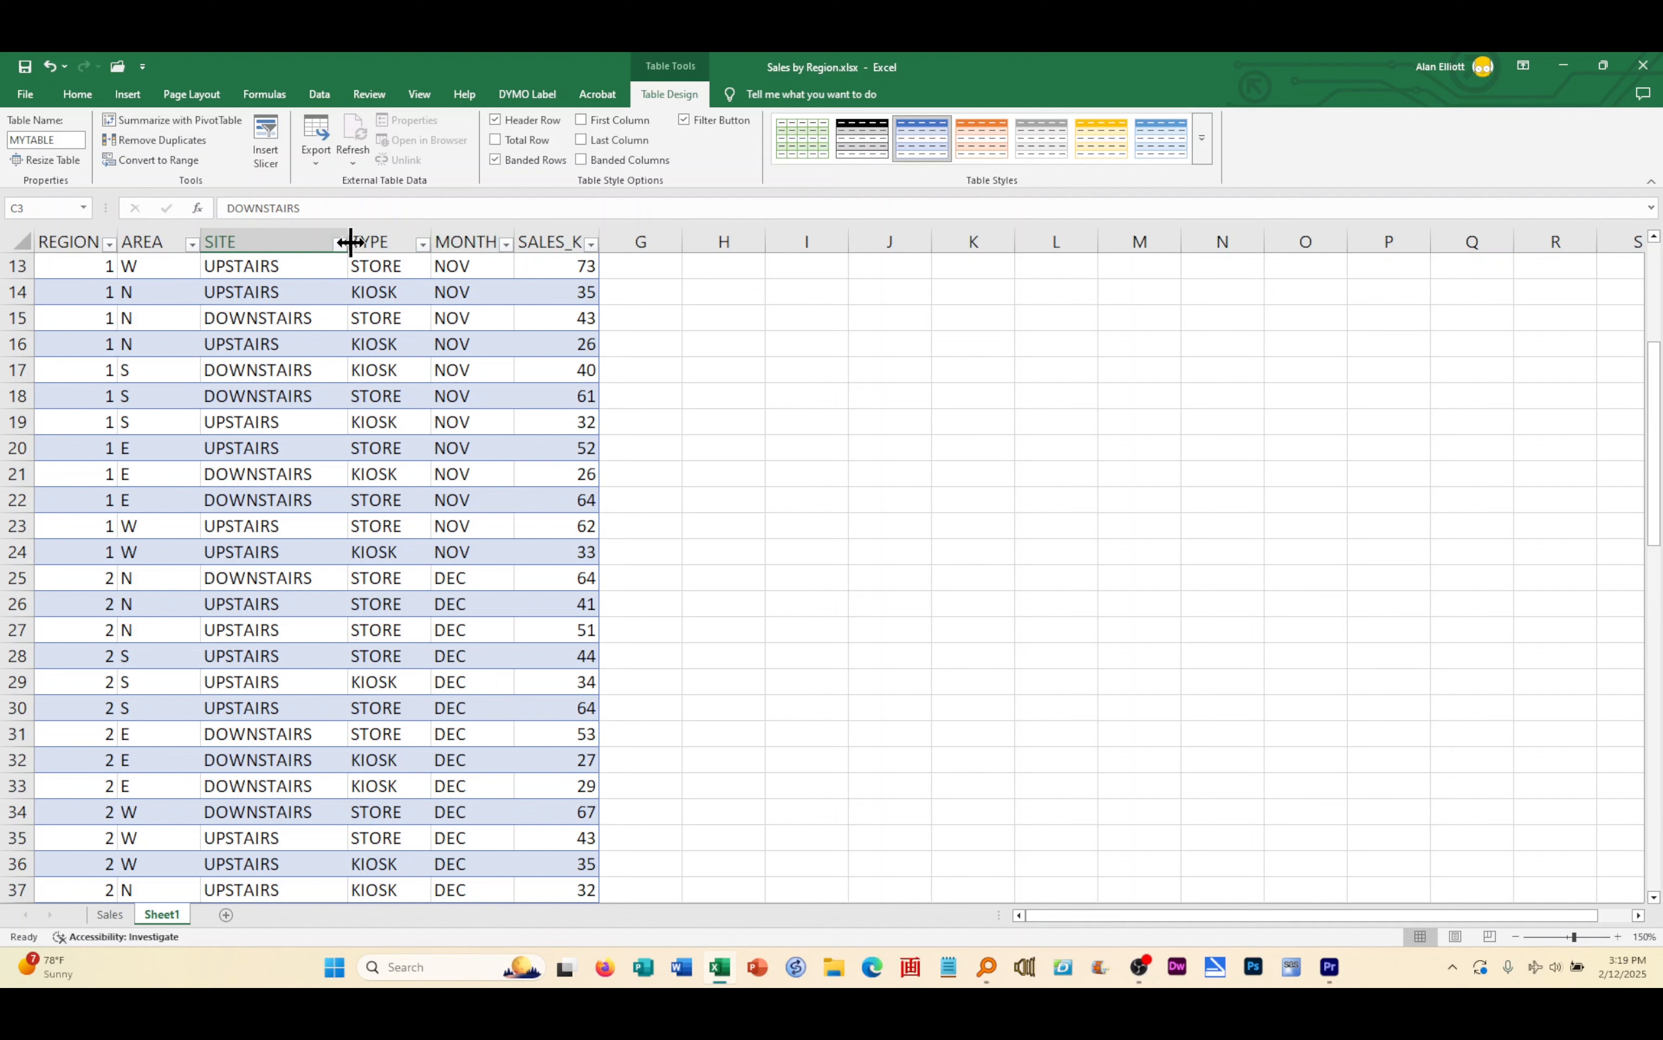
pyautogui.scroll(4, 308, 353)
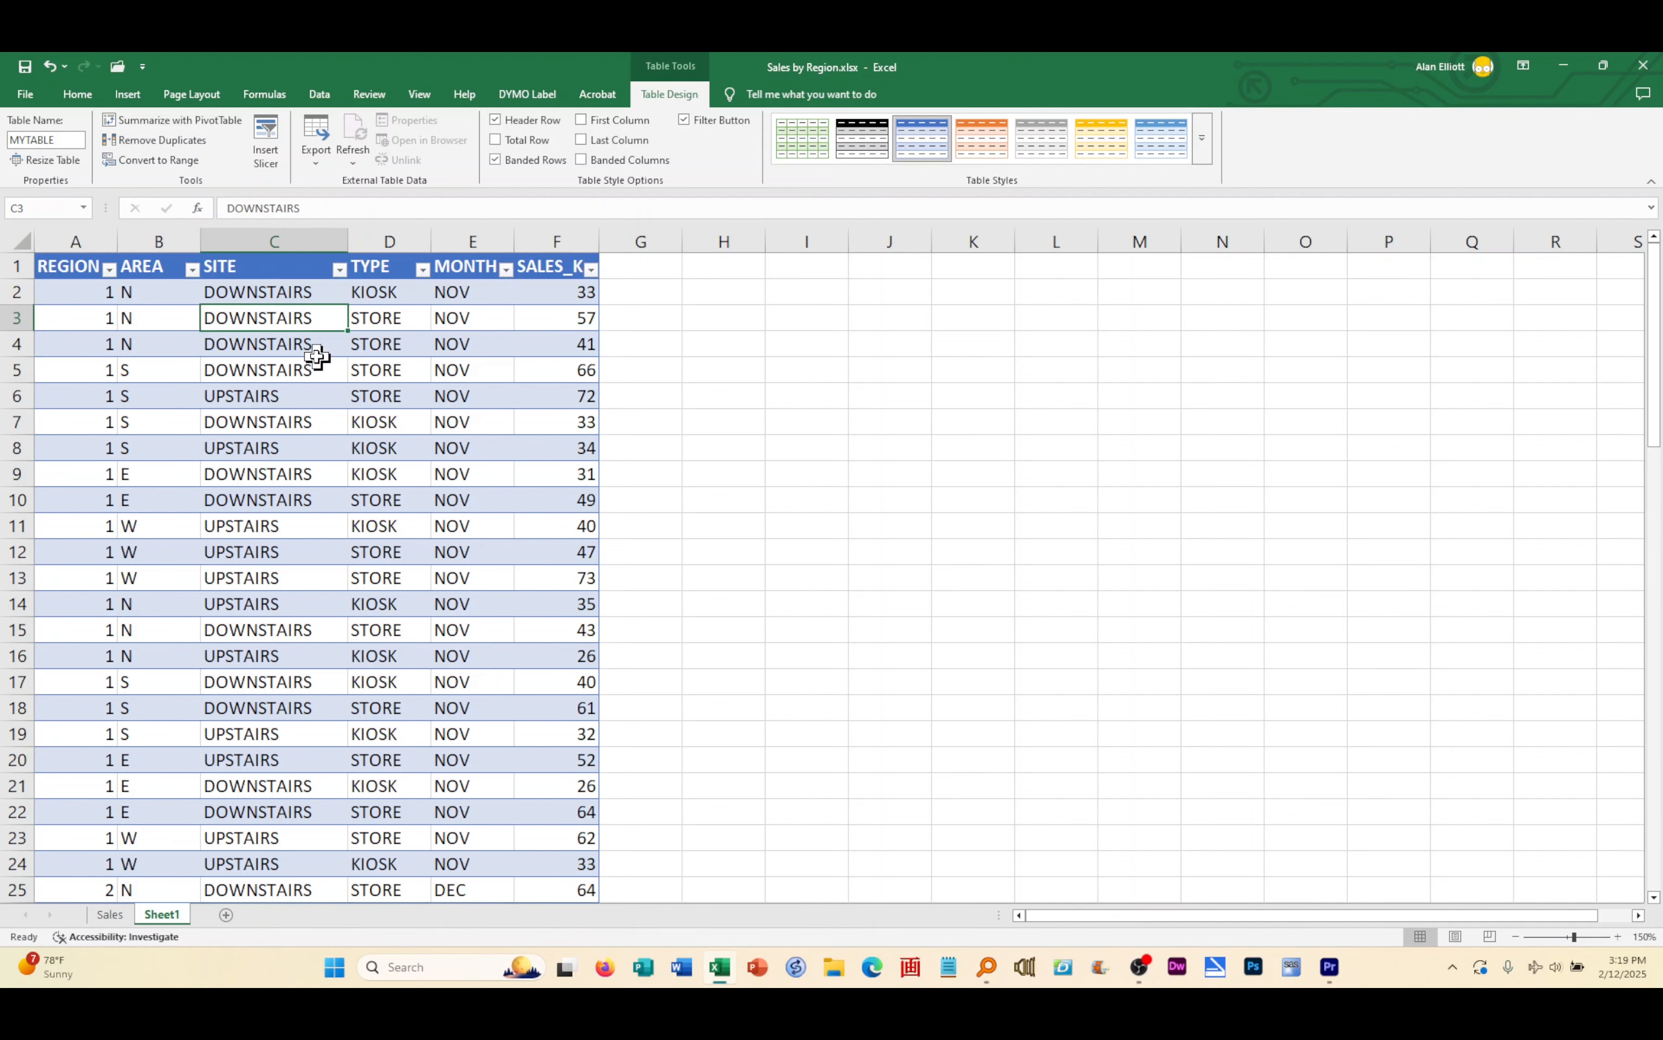
pyautogui.scroll(-2, 316, 355)
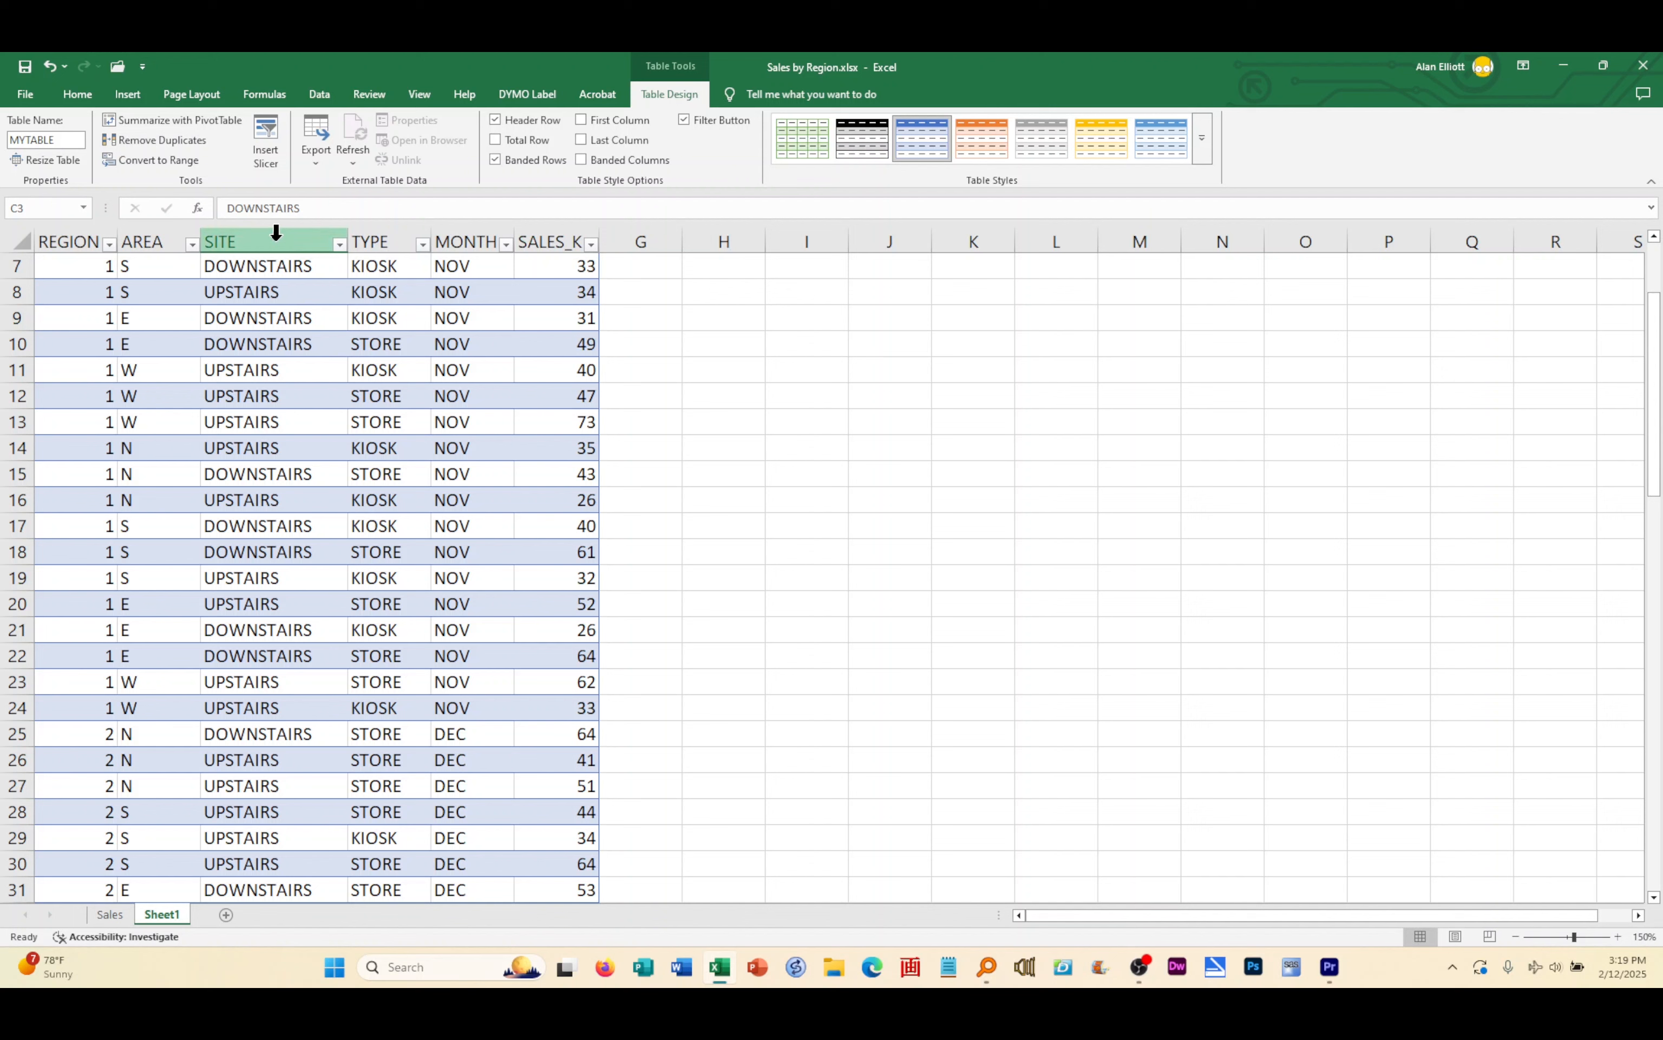
pyautogui.scroll(-9, 334, 398)
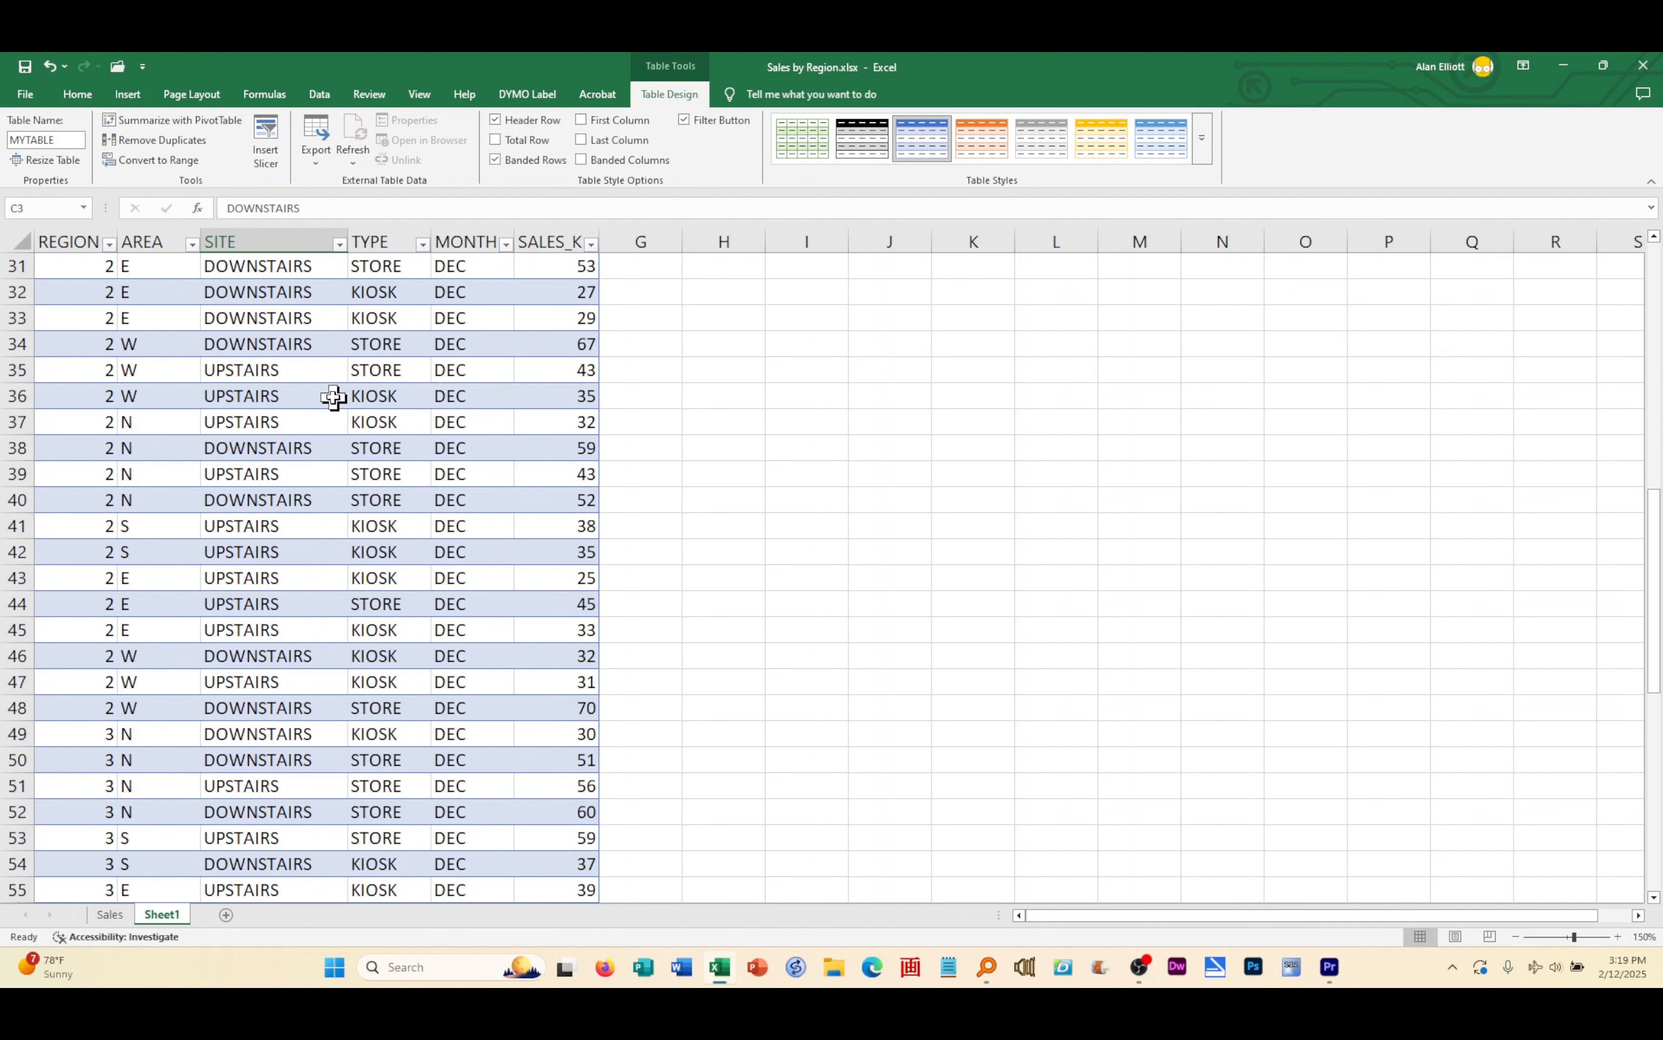
pyautogui.scroll(11, 333, 392)
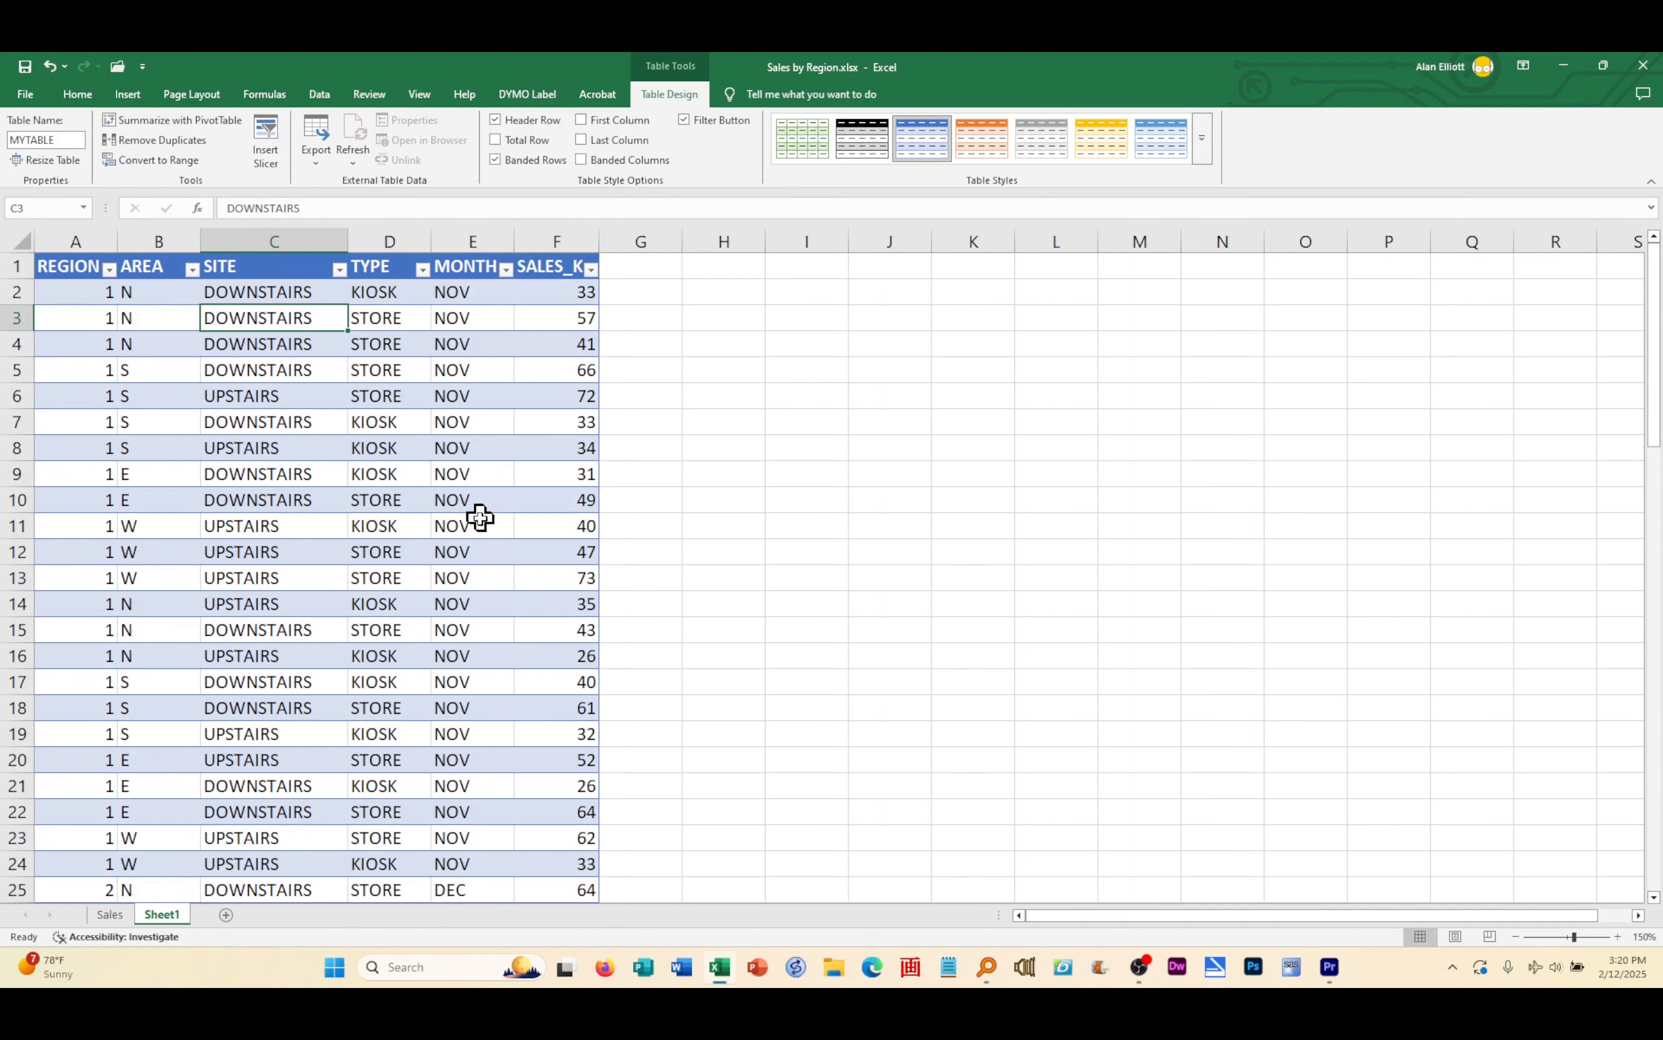
# - Try adding an empty row after the table's last record, and undo the addition
pyautogui.scroll(-8, 481, 519)
pyautogui.scroll(-13, 481, 520)
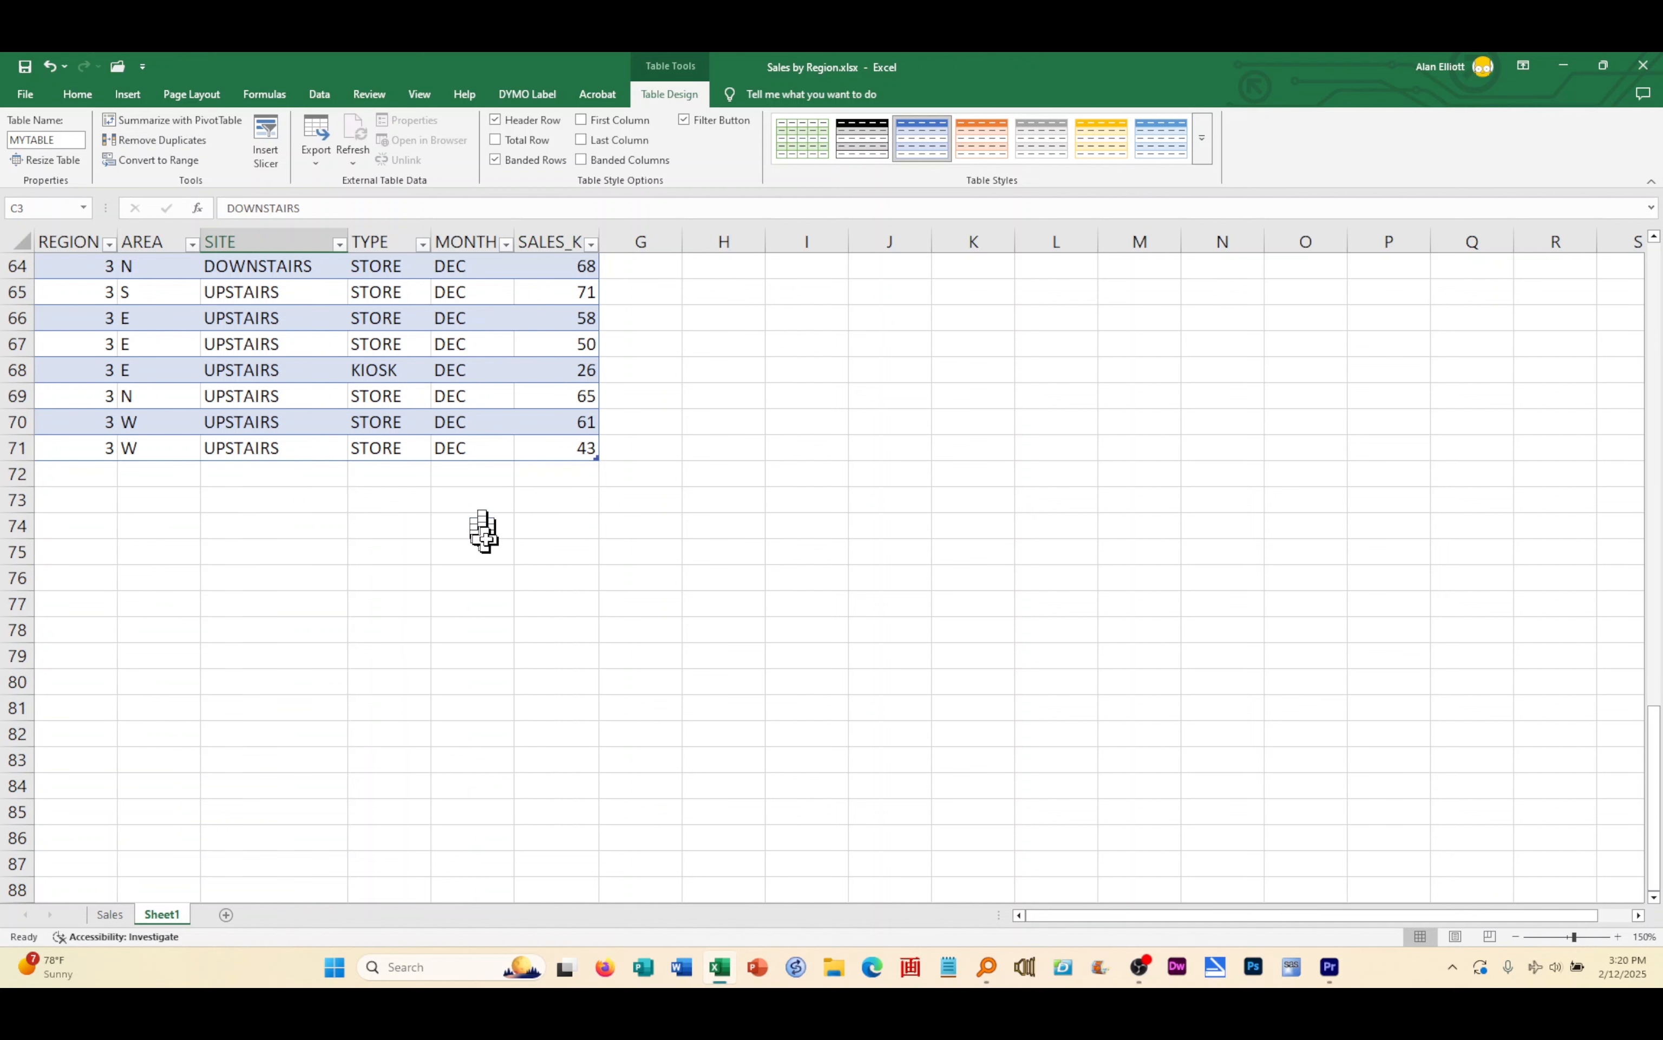
pyautogui.click(553, 451)
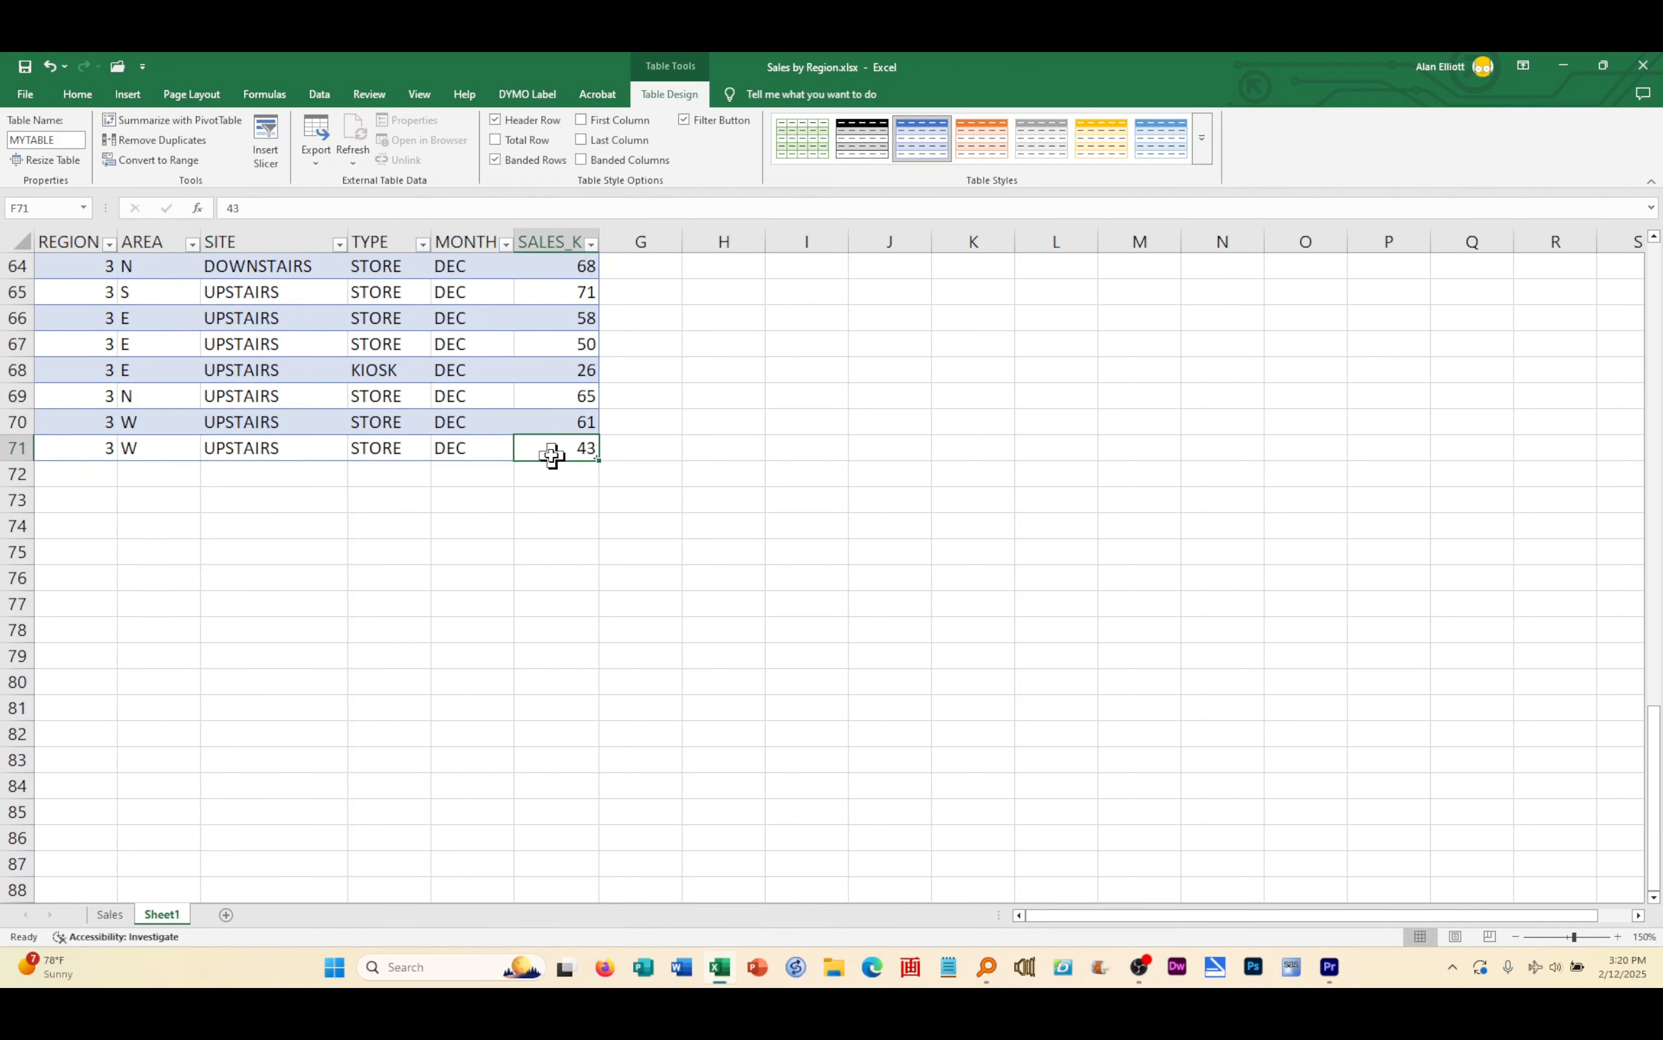
pyautogui.press('Tab')
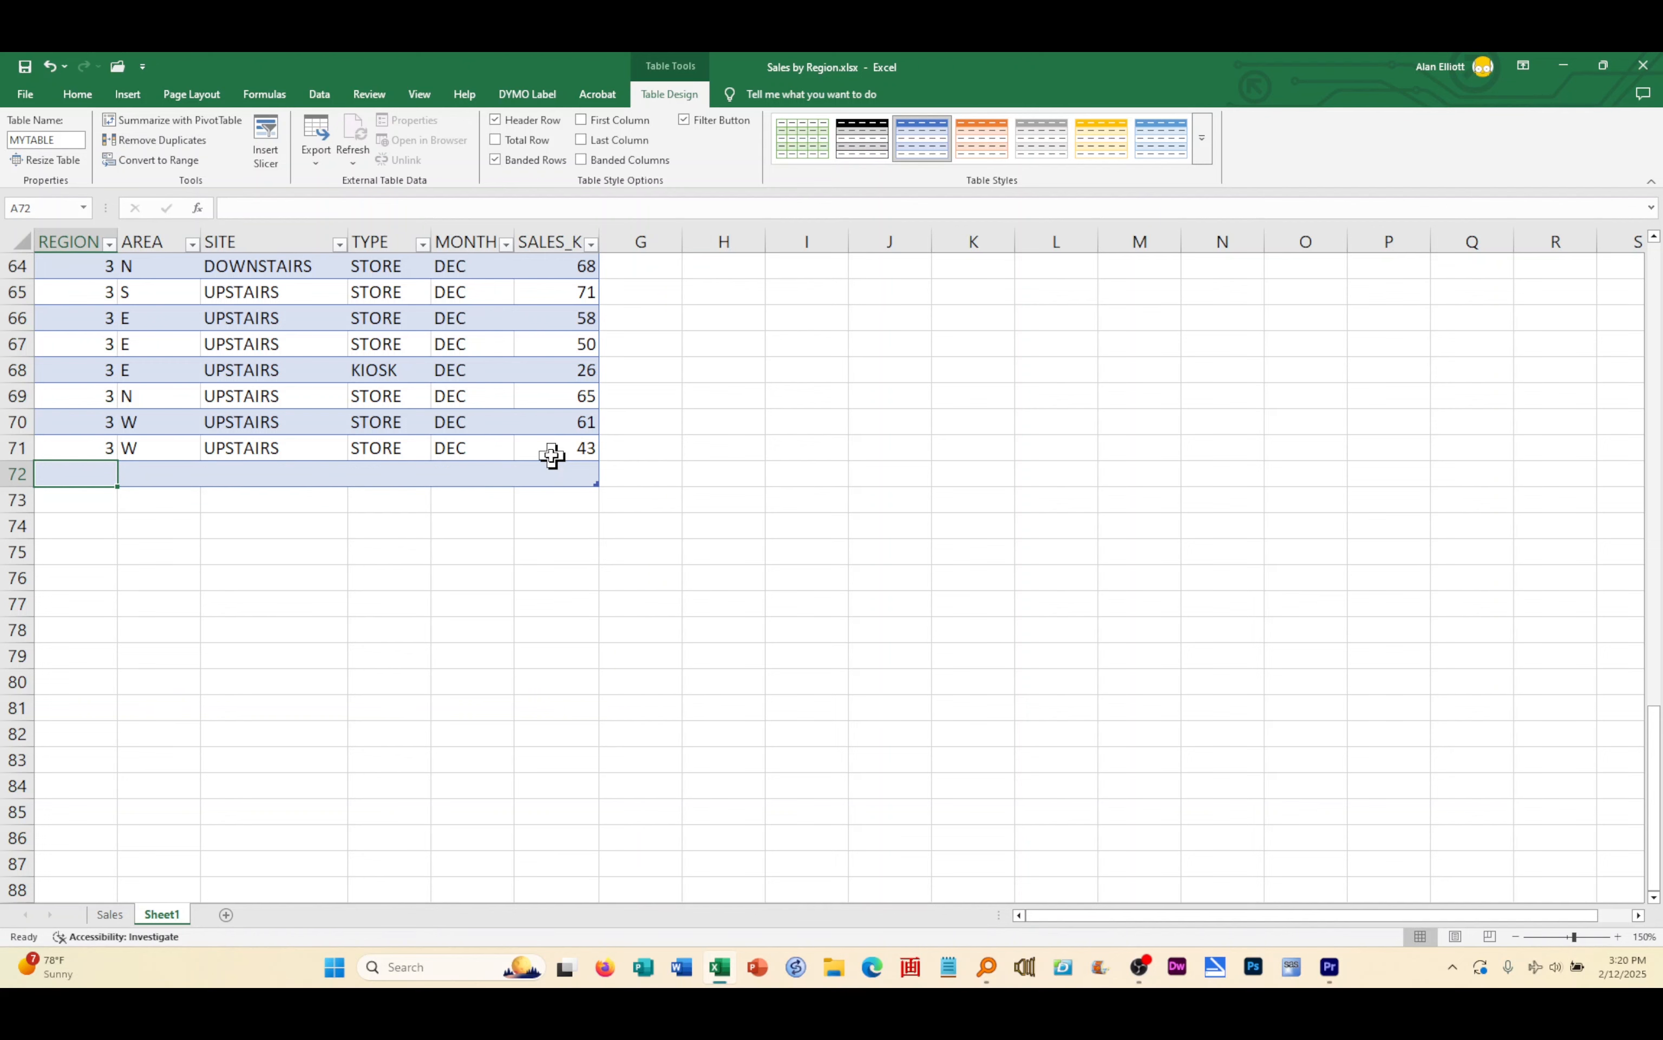
pyautogui.hotkey('ctrl', 'z')
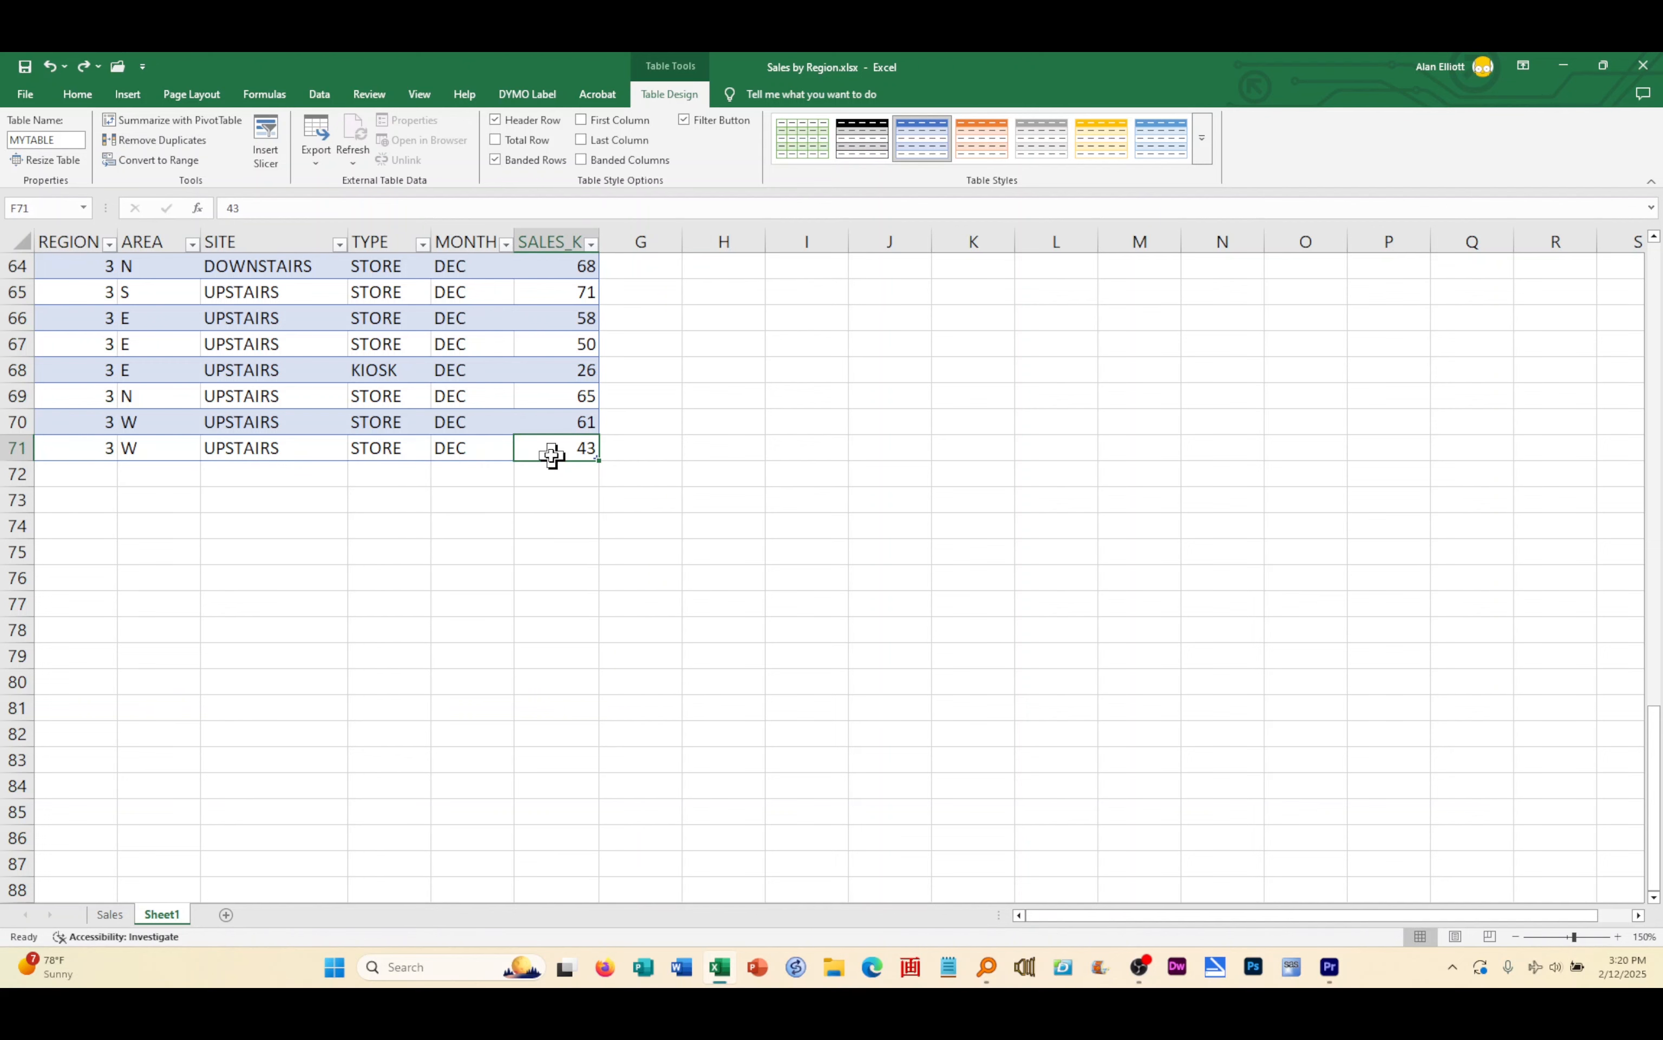
# - View the commands available for row 12 without applying any, and select cell C11 in the table
pyautogui.scroll(12, 536, 447)
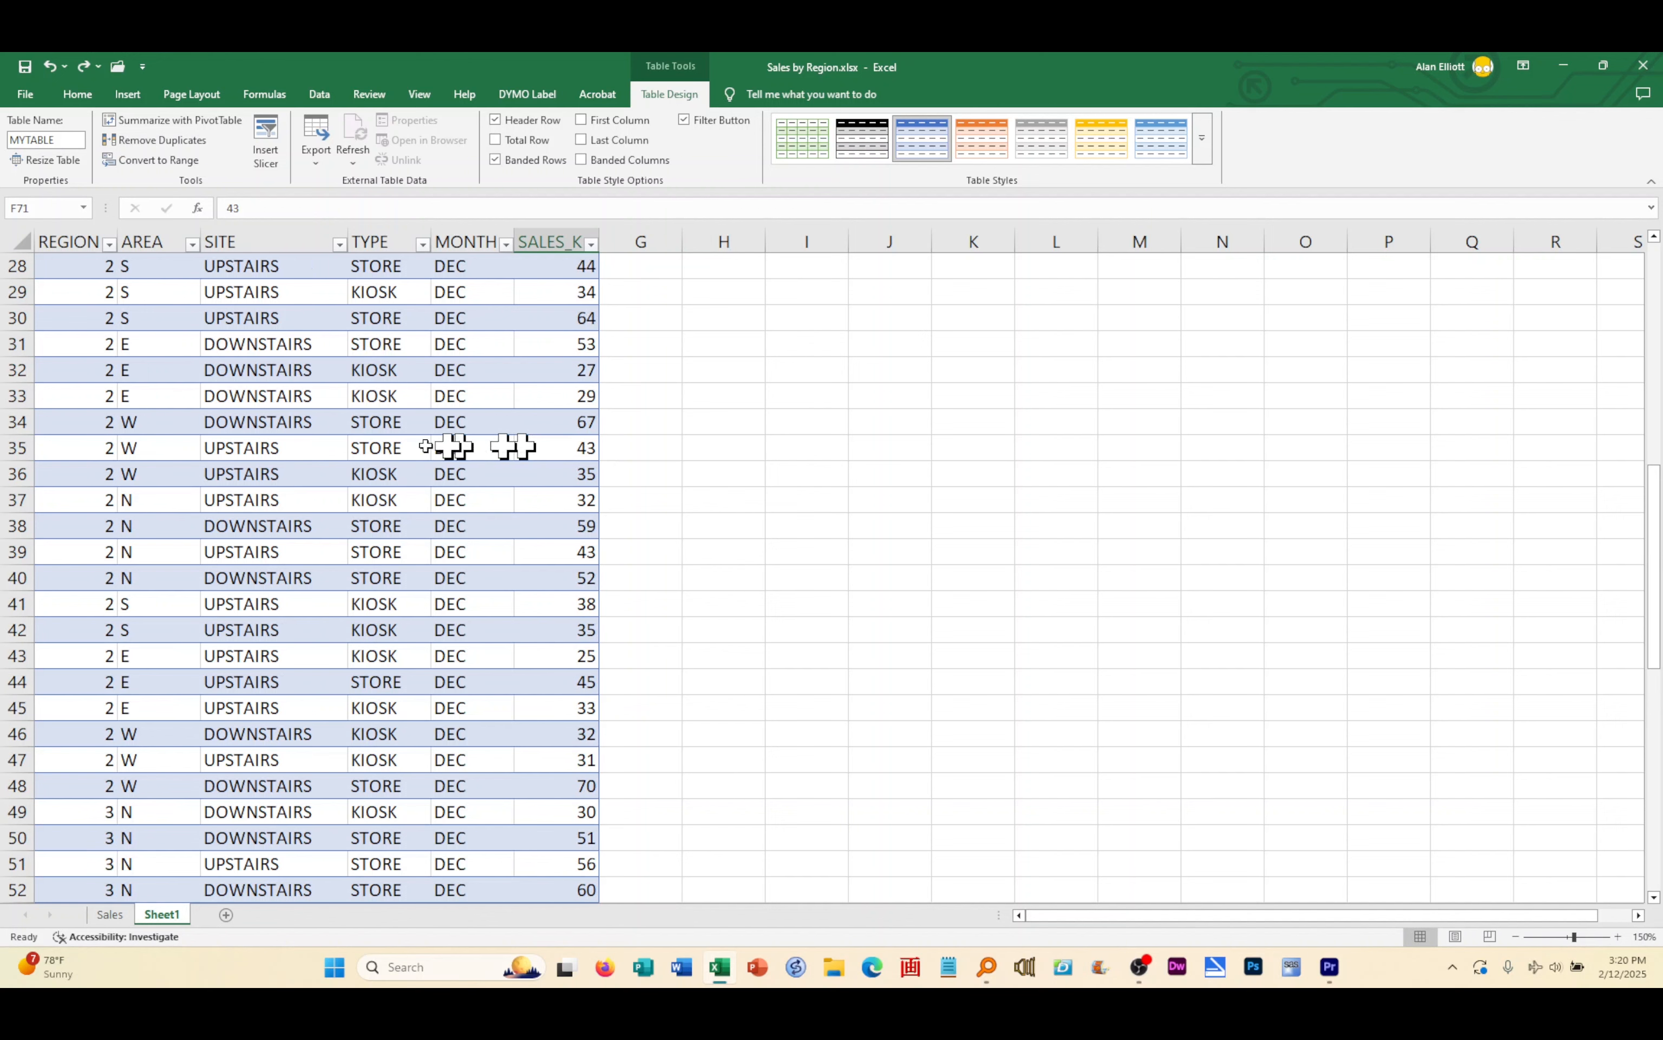
pyautogui.scroll(9, 237, 447)
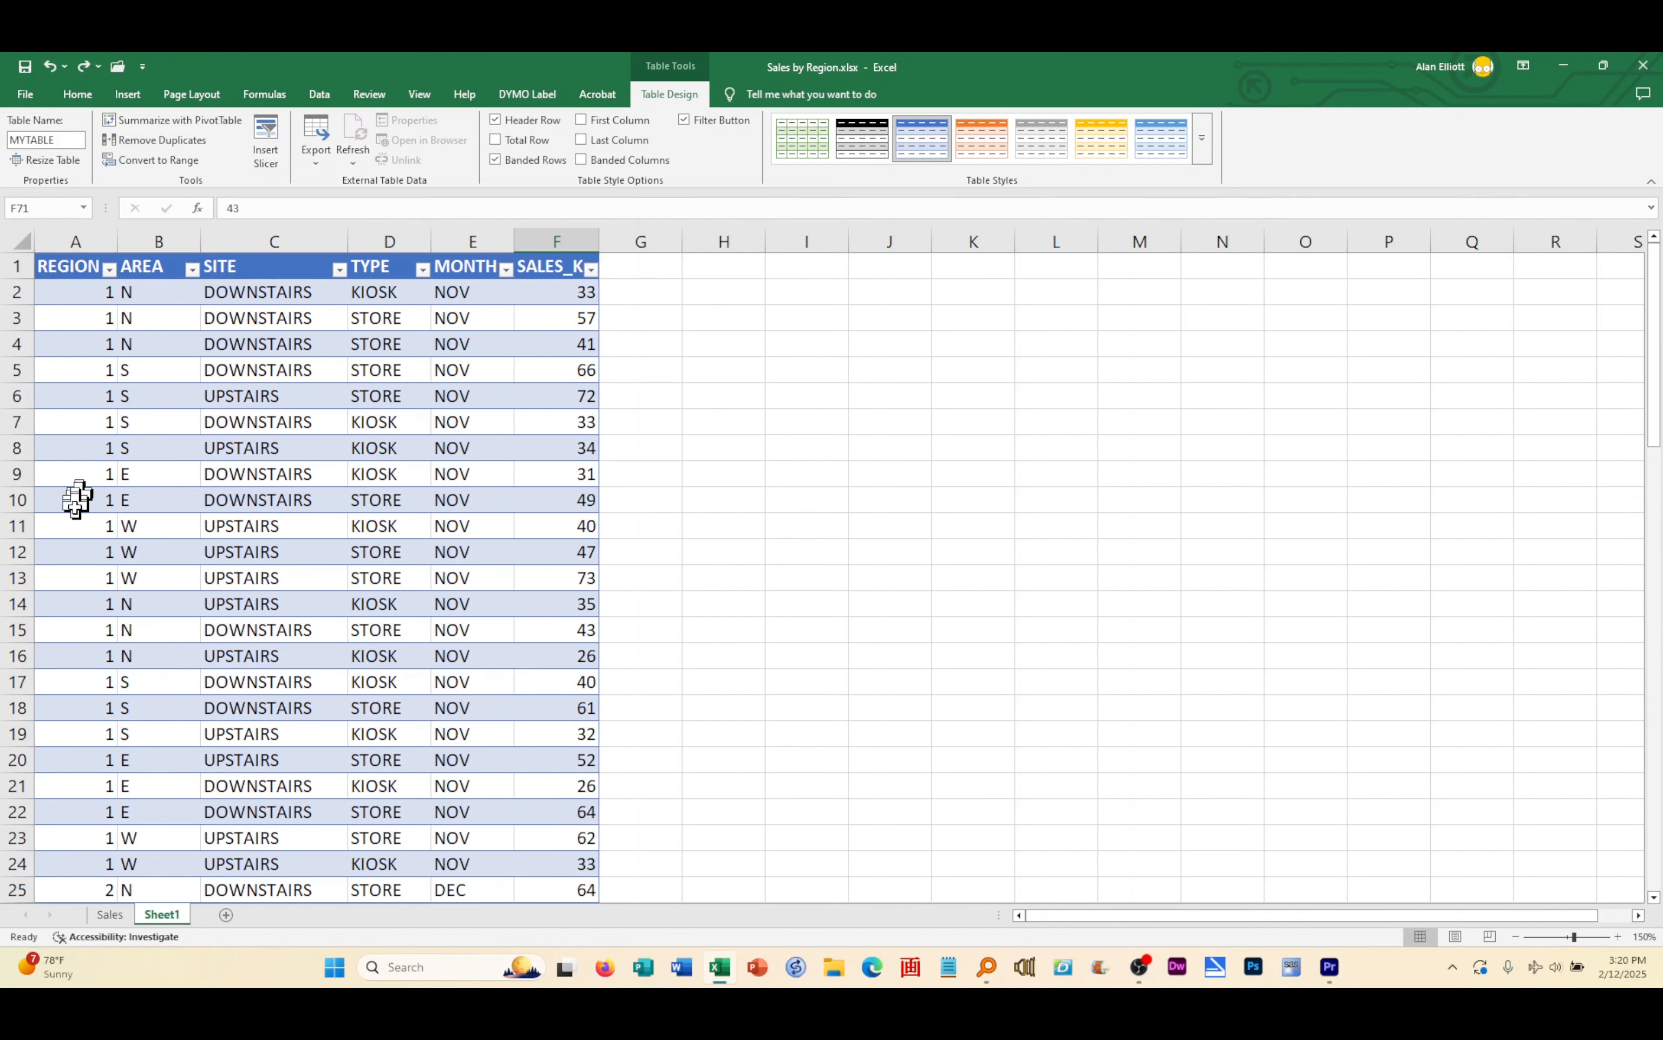
pyautogui.rightClick(13, 553)
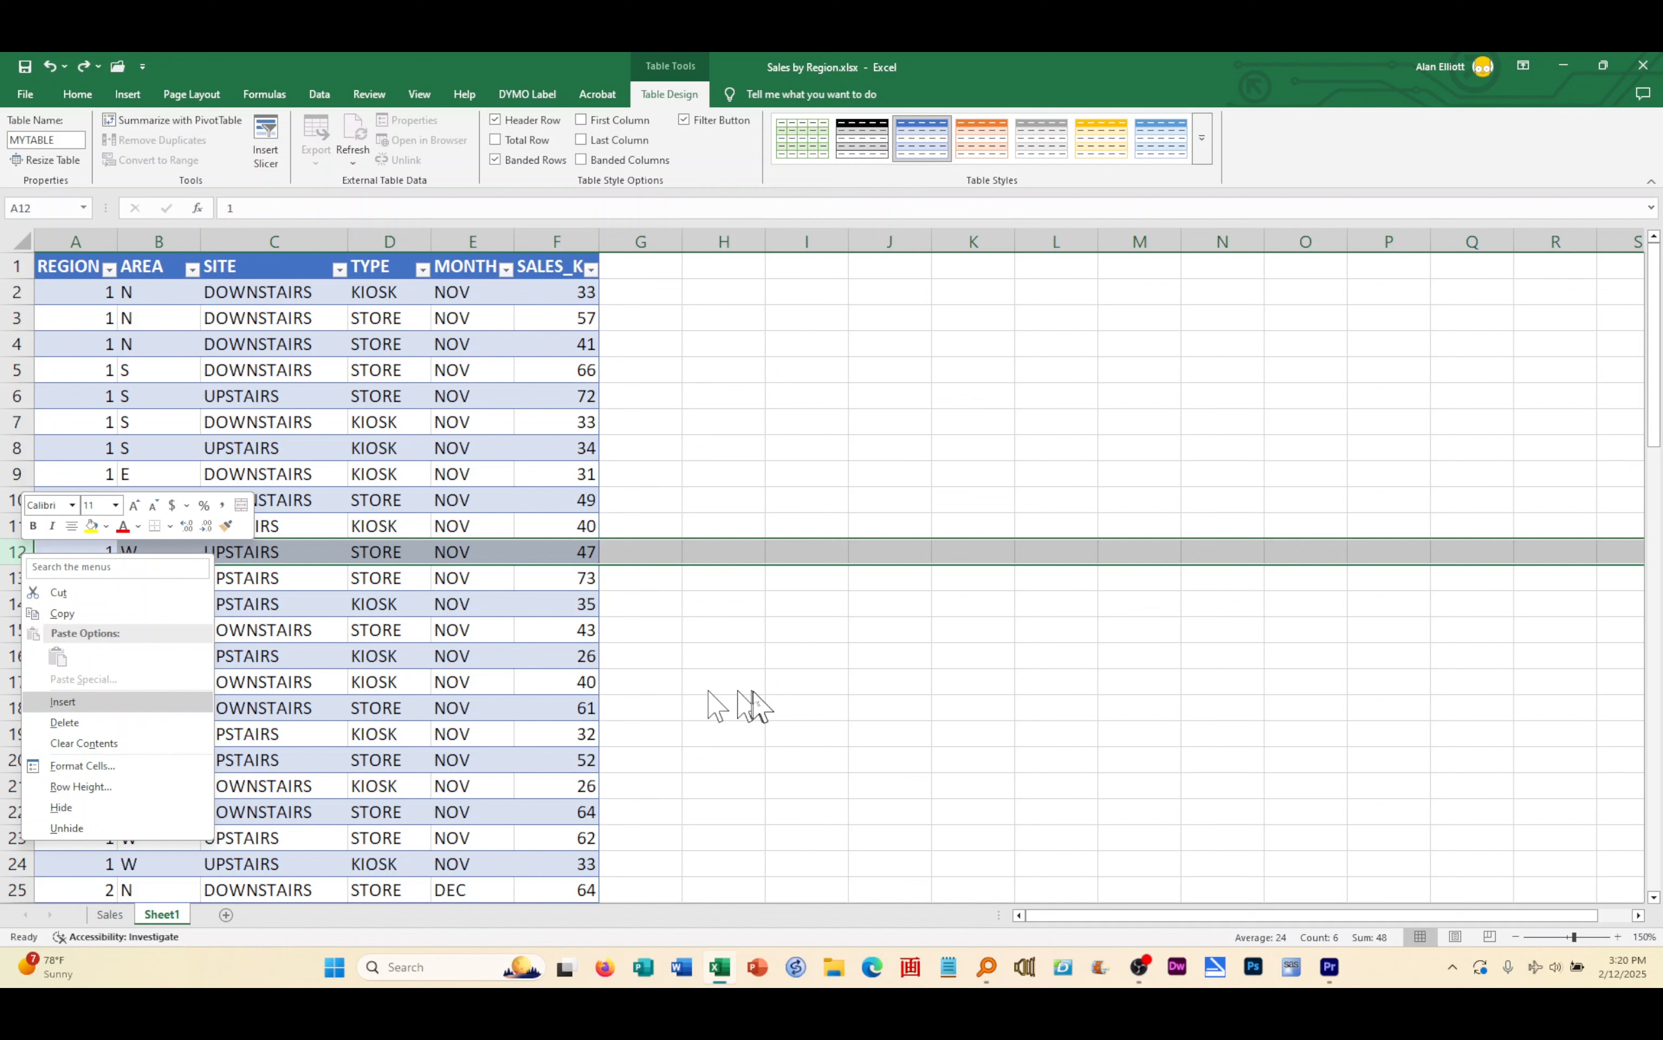
pyautogui.press('Escape')
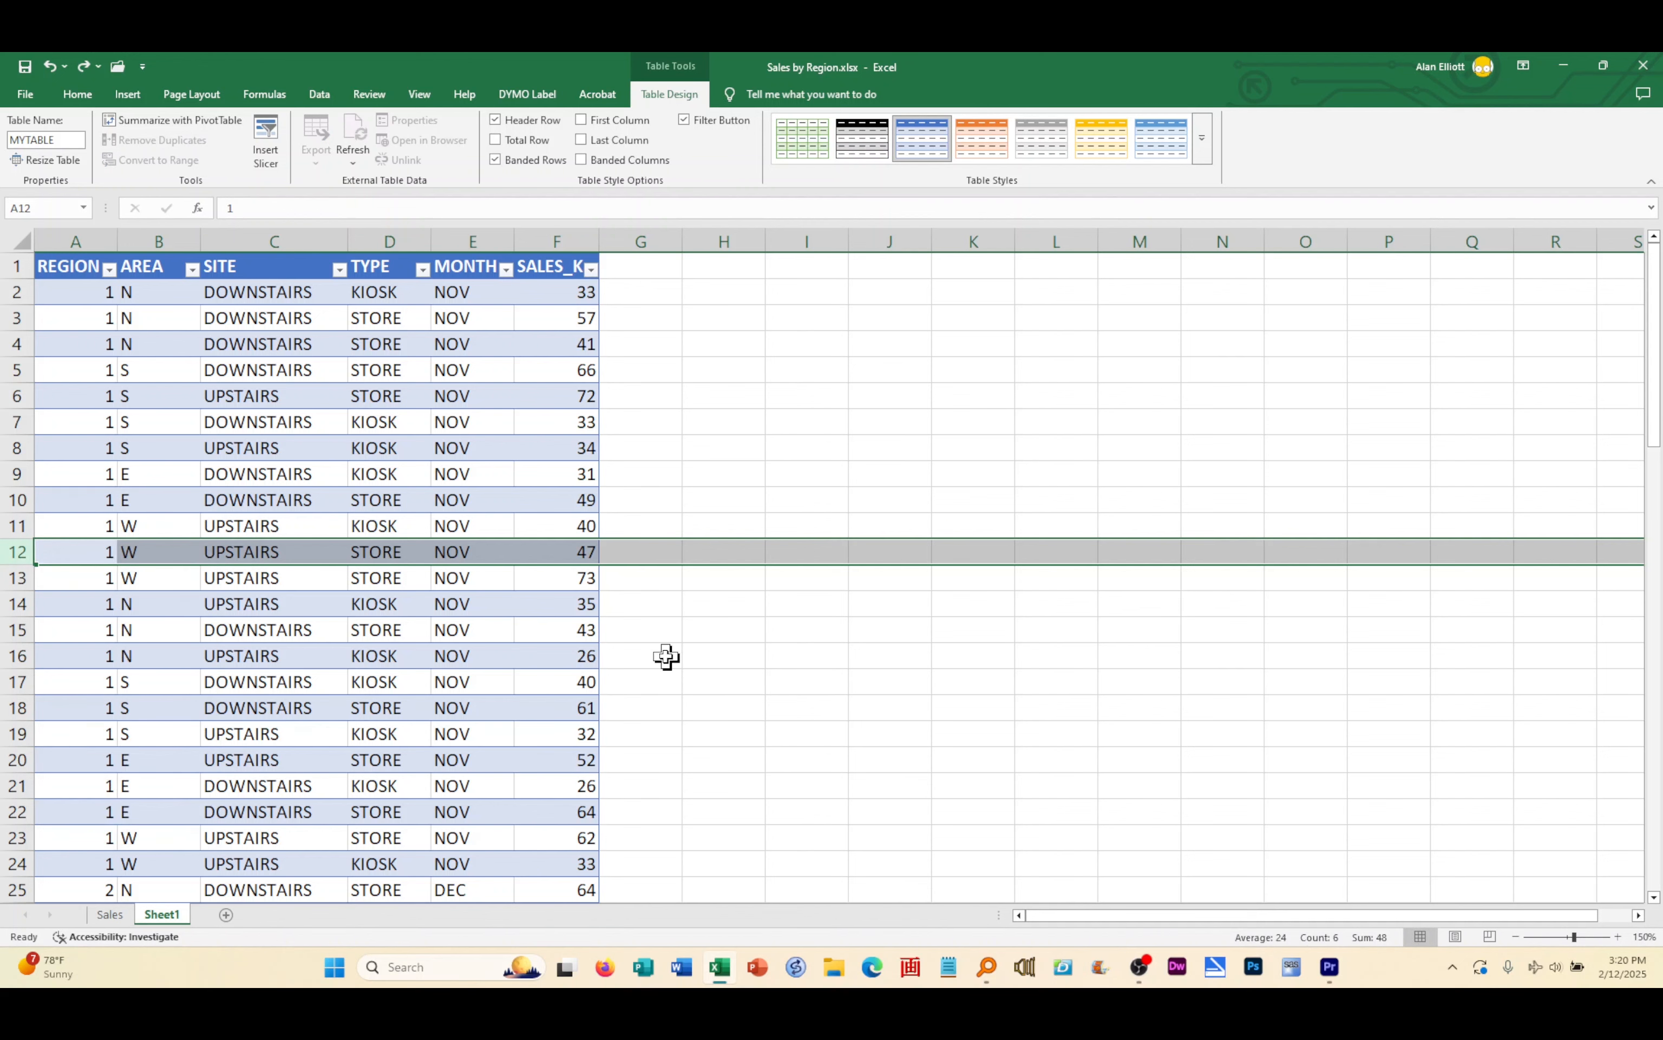
pyautogui.click(299, 520)
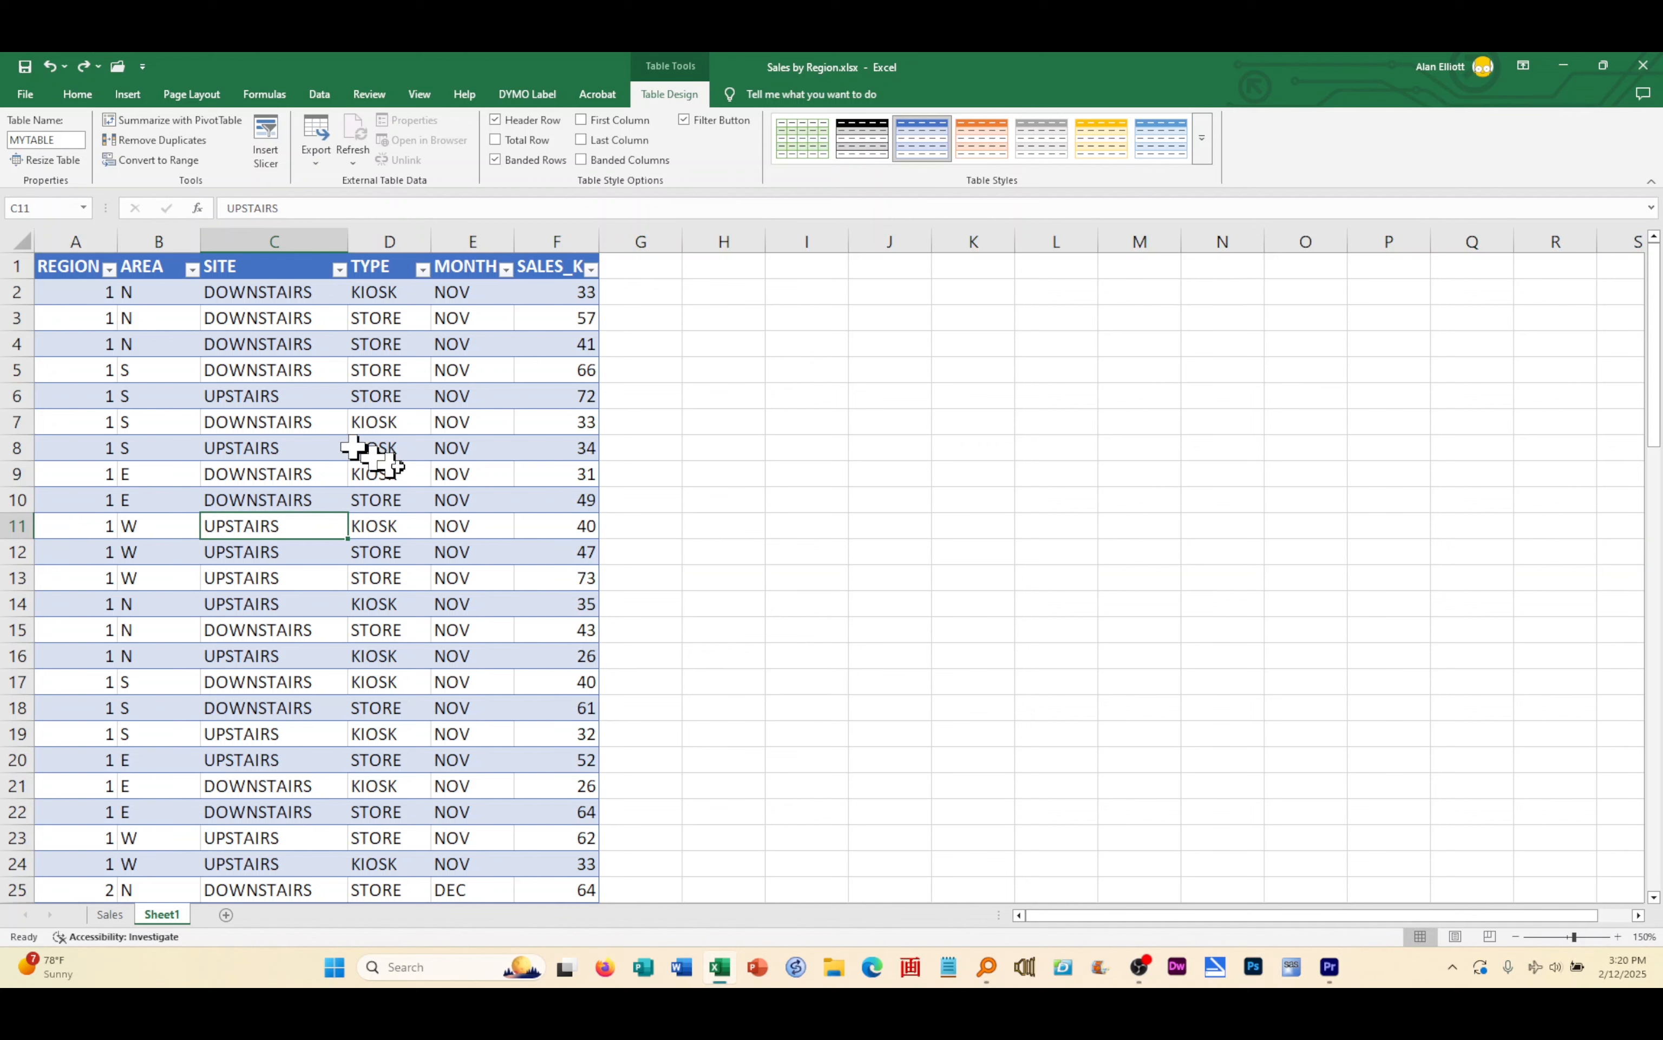
# - Add a total row at the end of the table
pyautogui.scroll(-3, 434, 472)
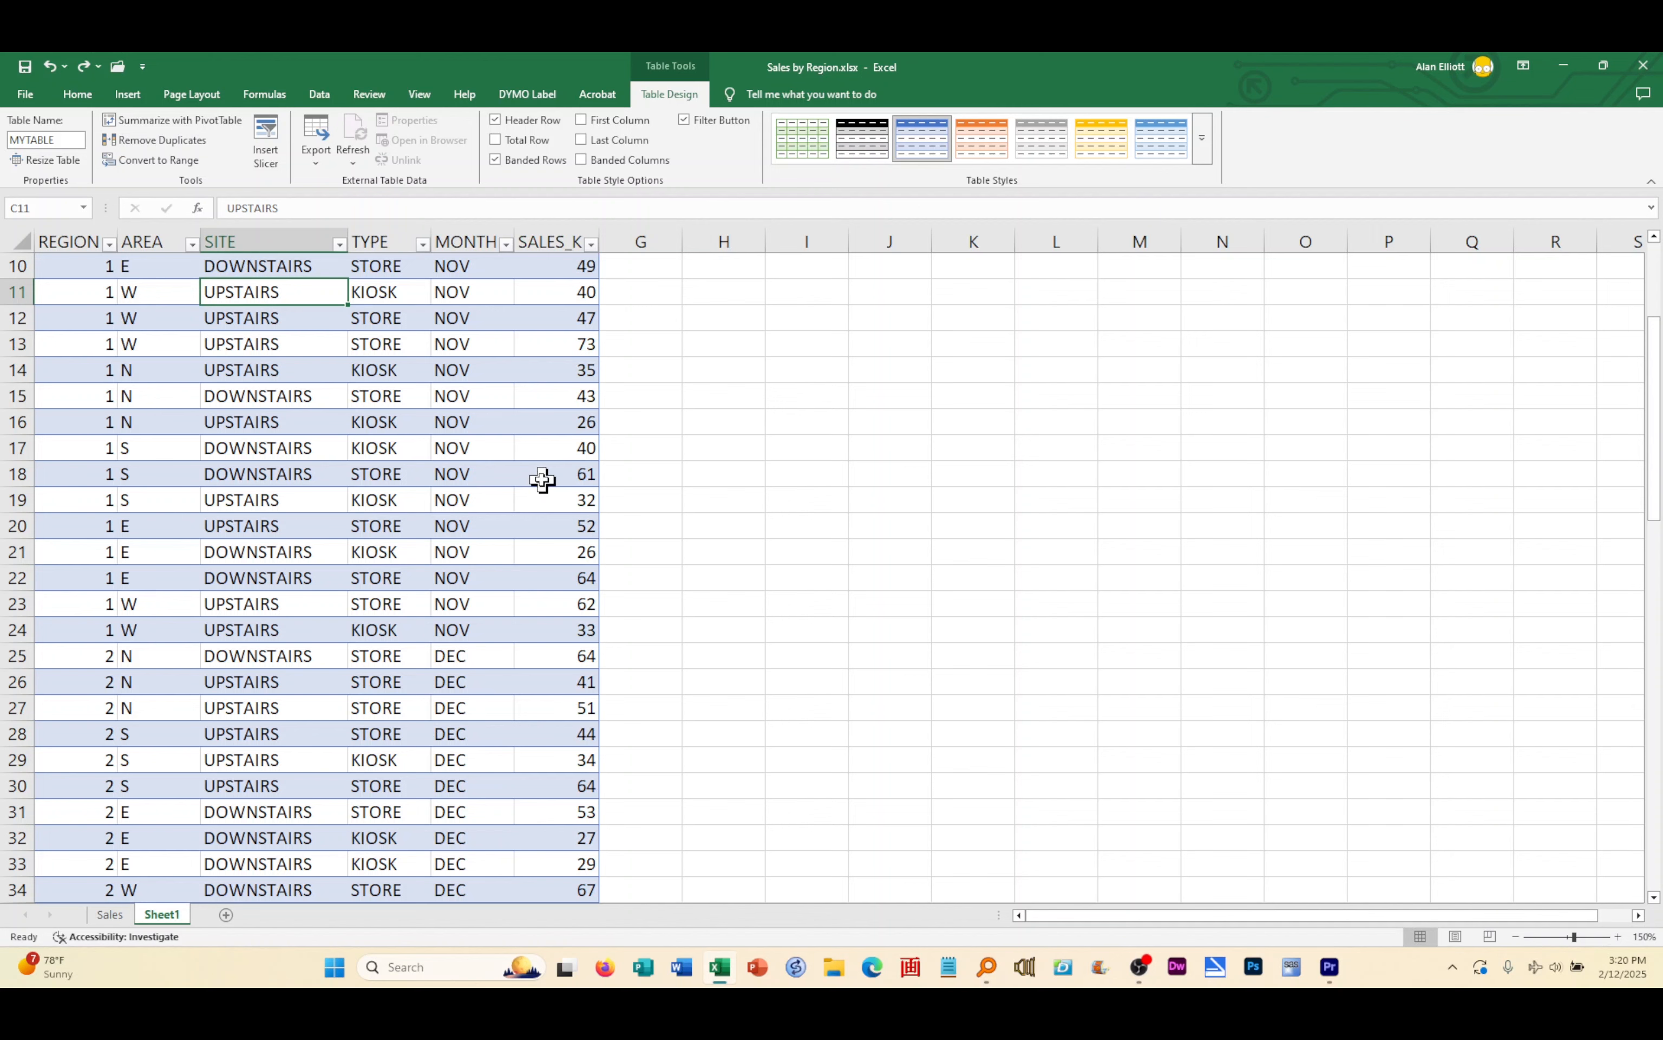
pyautogui.scroll(-14, 543, 480)
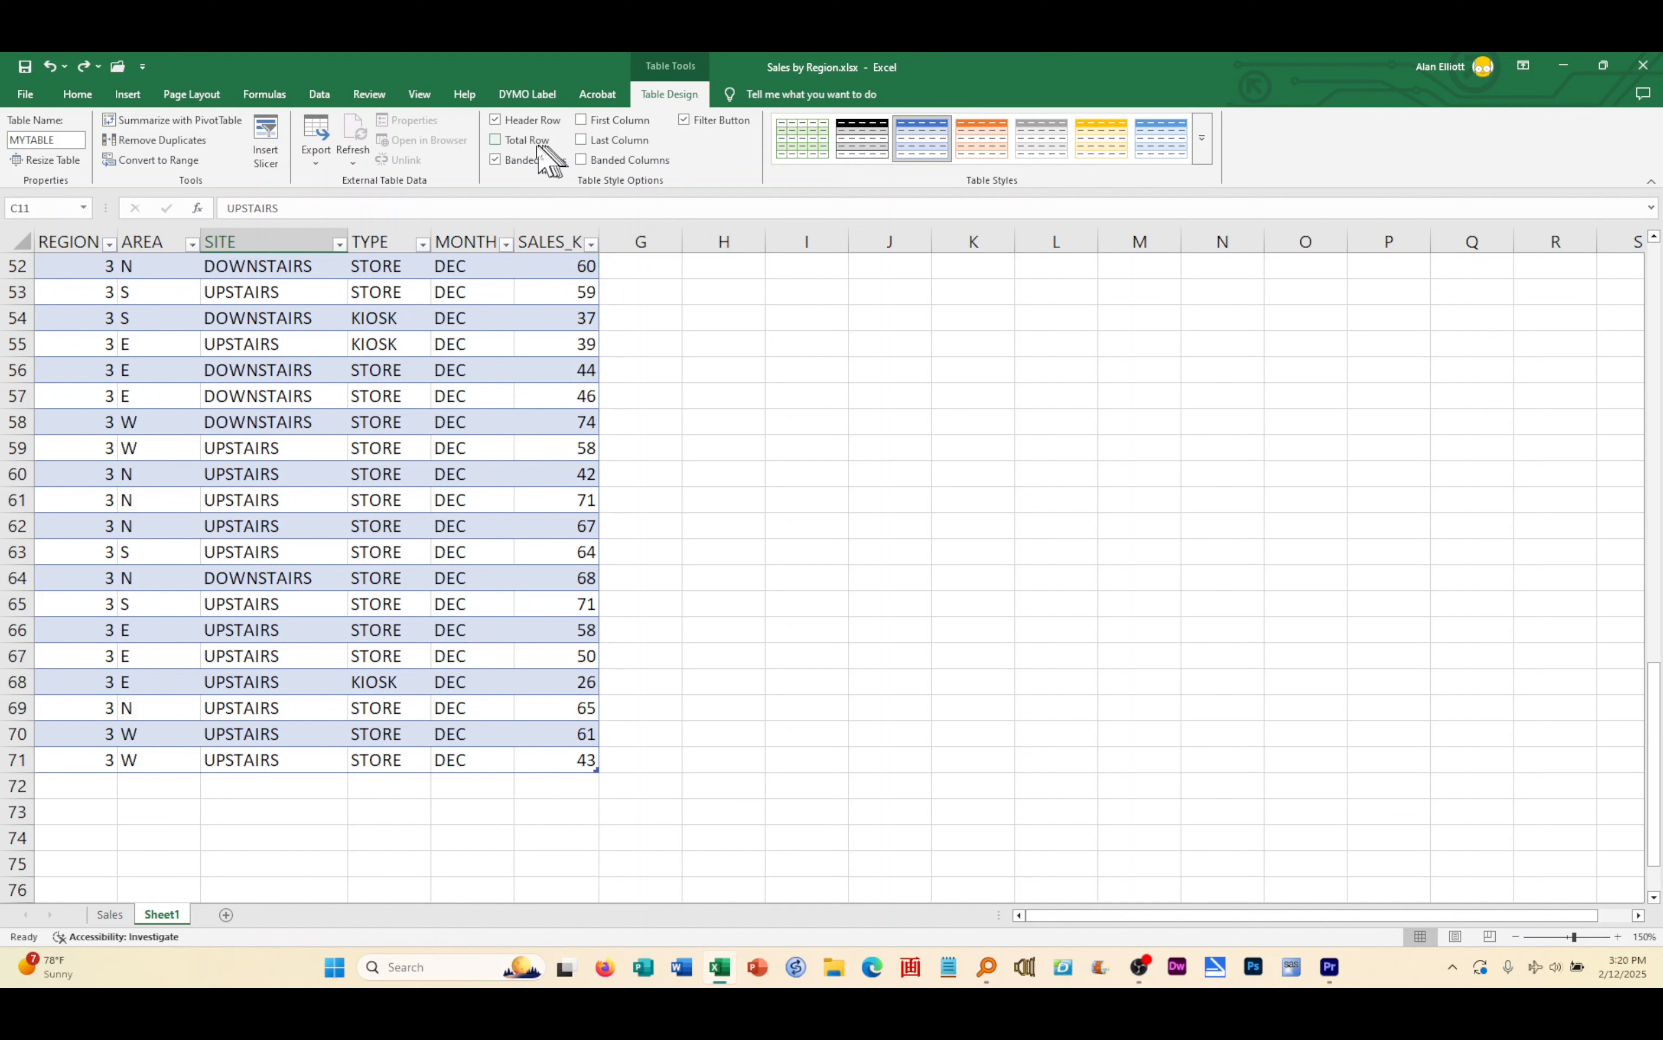
pyautogui.click(497, 145)
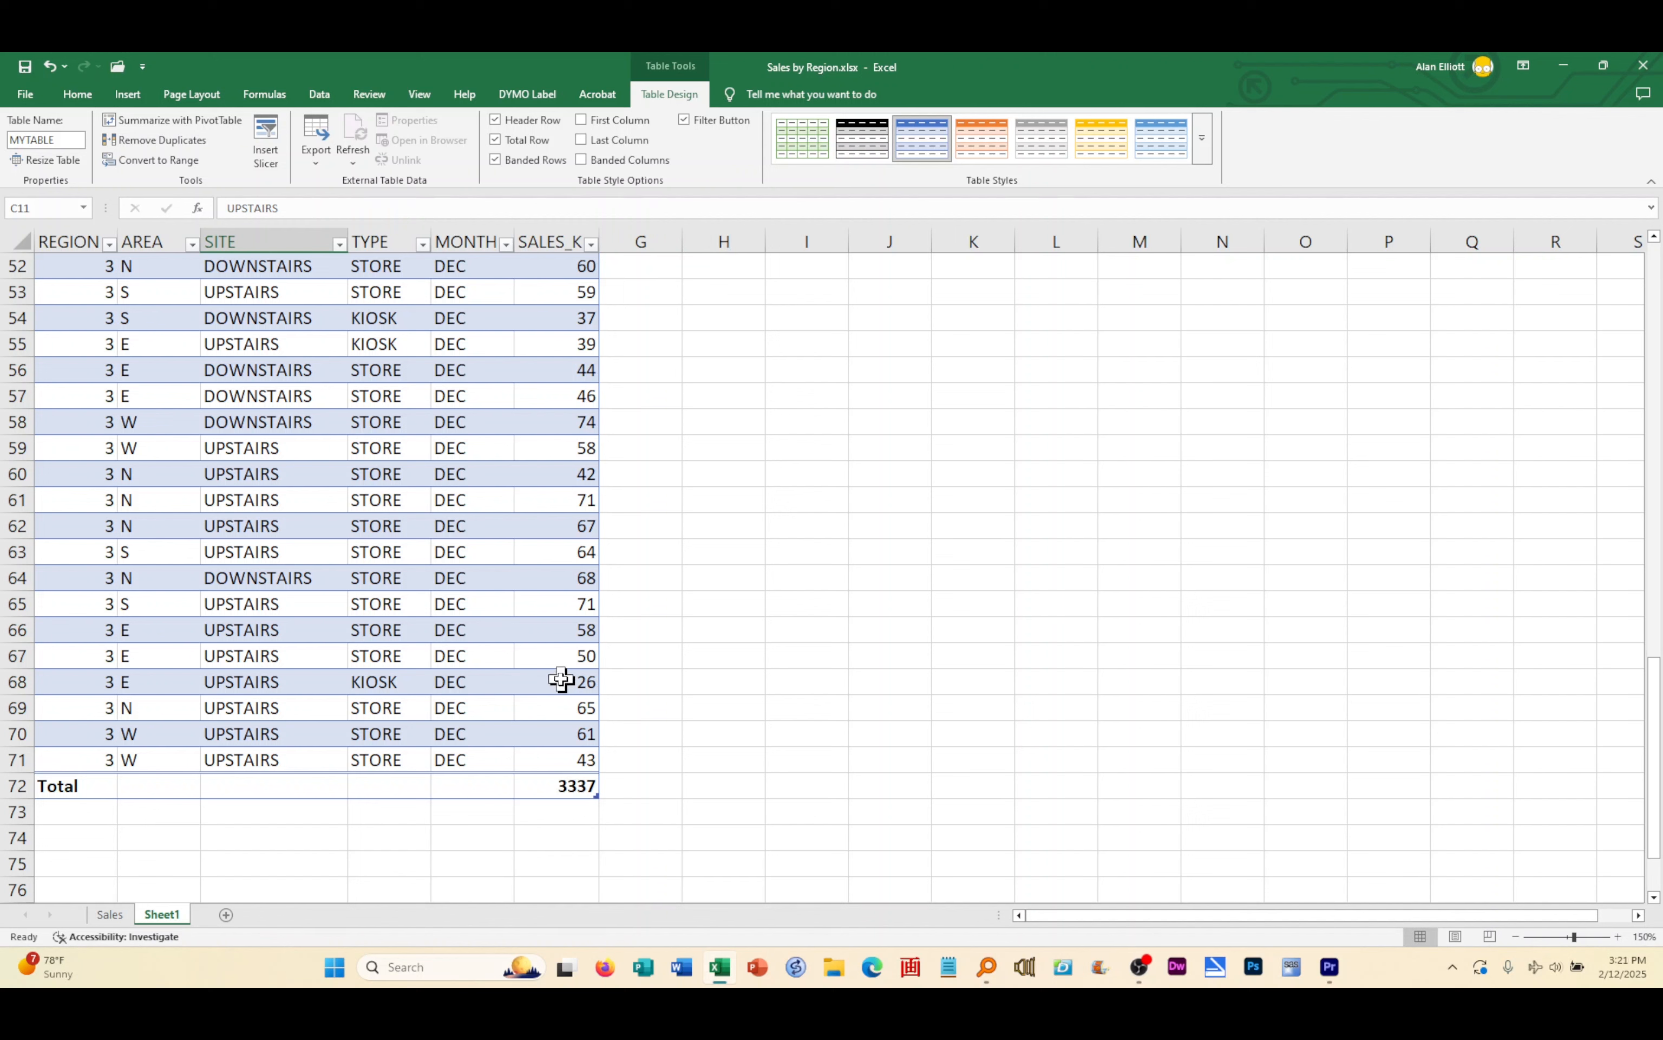
# - Try the Average function for SALES_K in the total row, and set it back to Sum
pyautogui.click(581, 786)
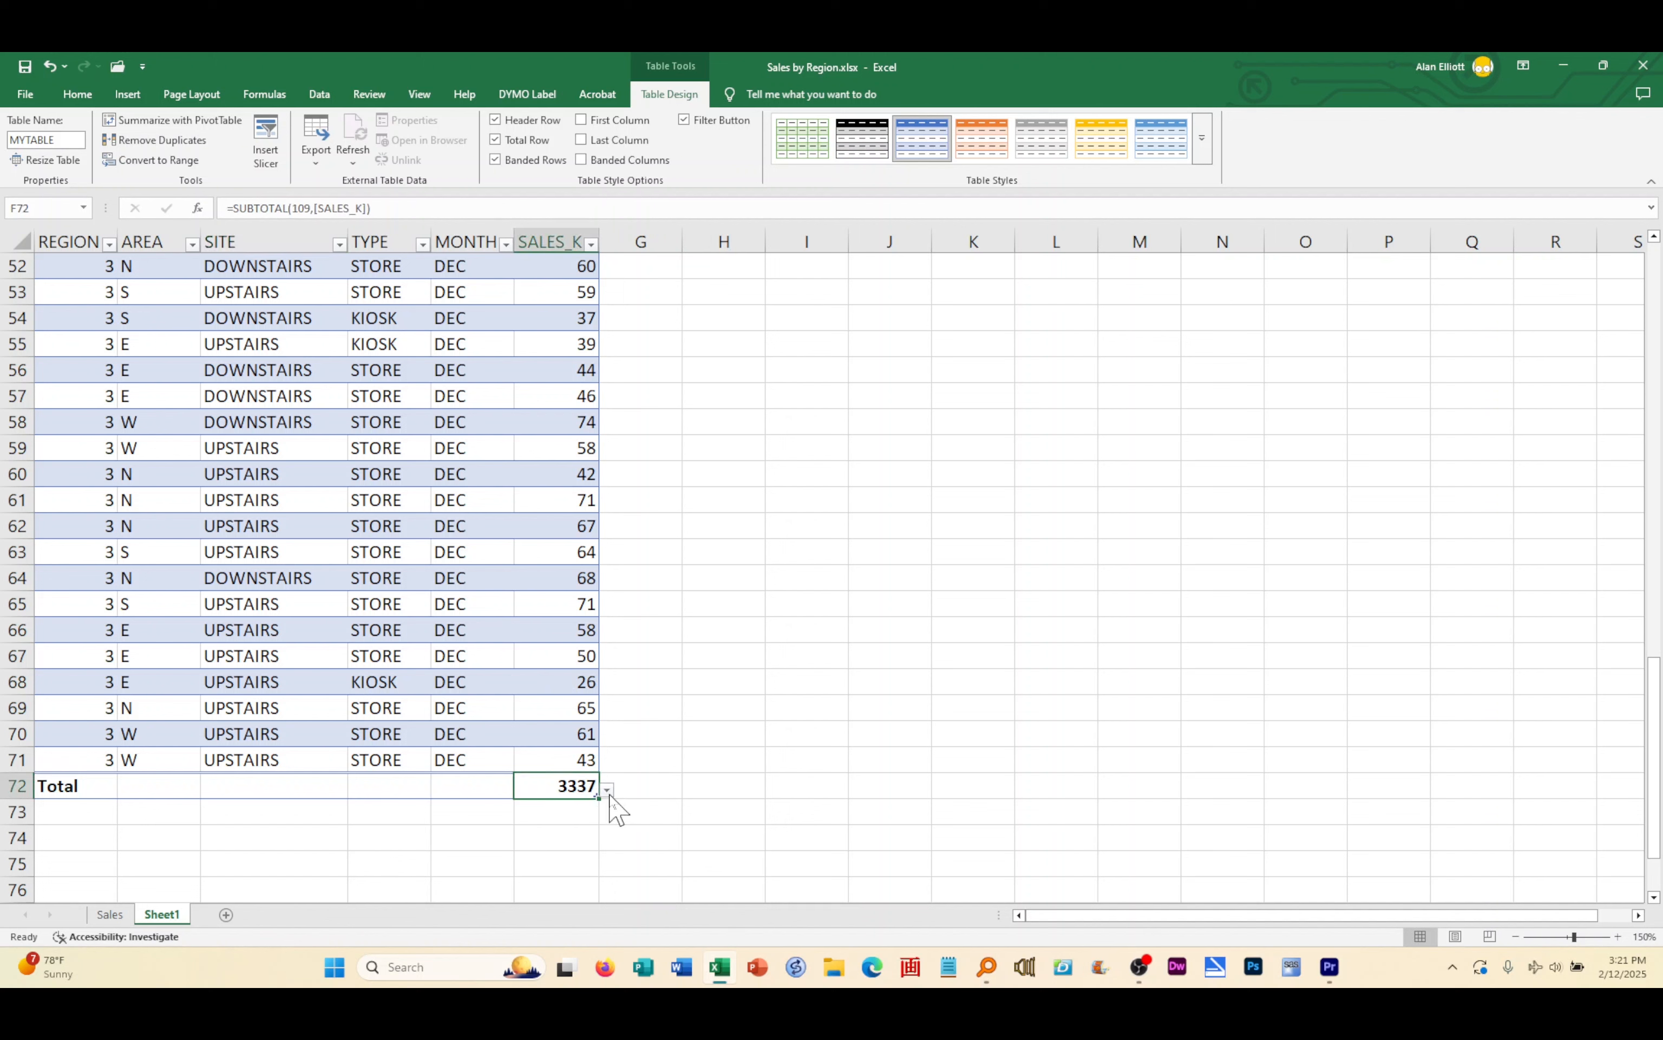
pyautogui.click(607, 790)
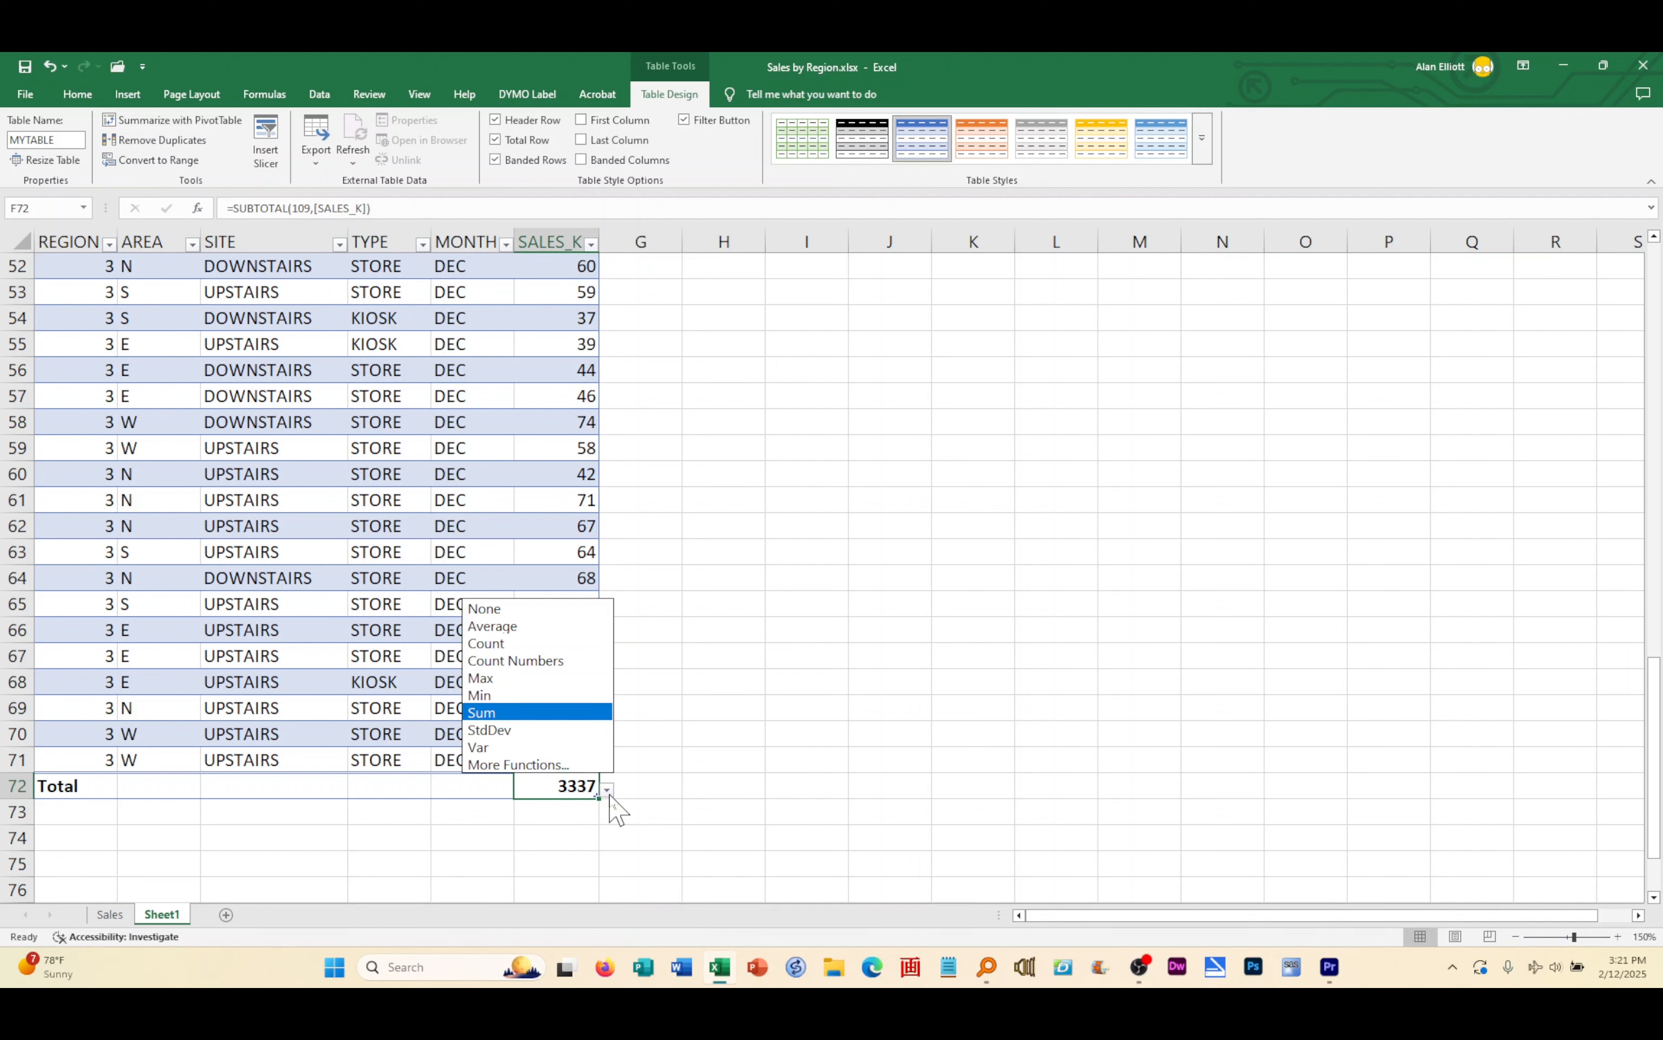
pyautogui.click(526, 627)
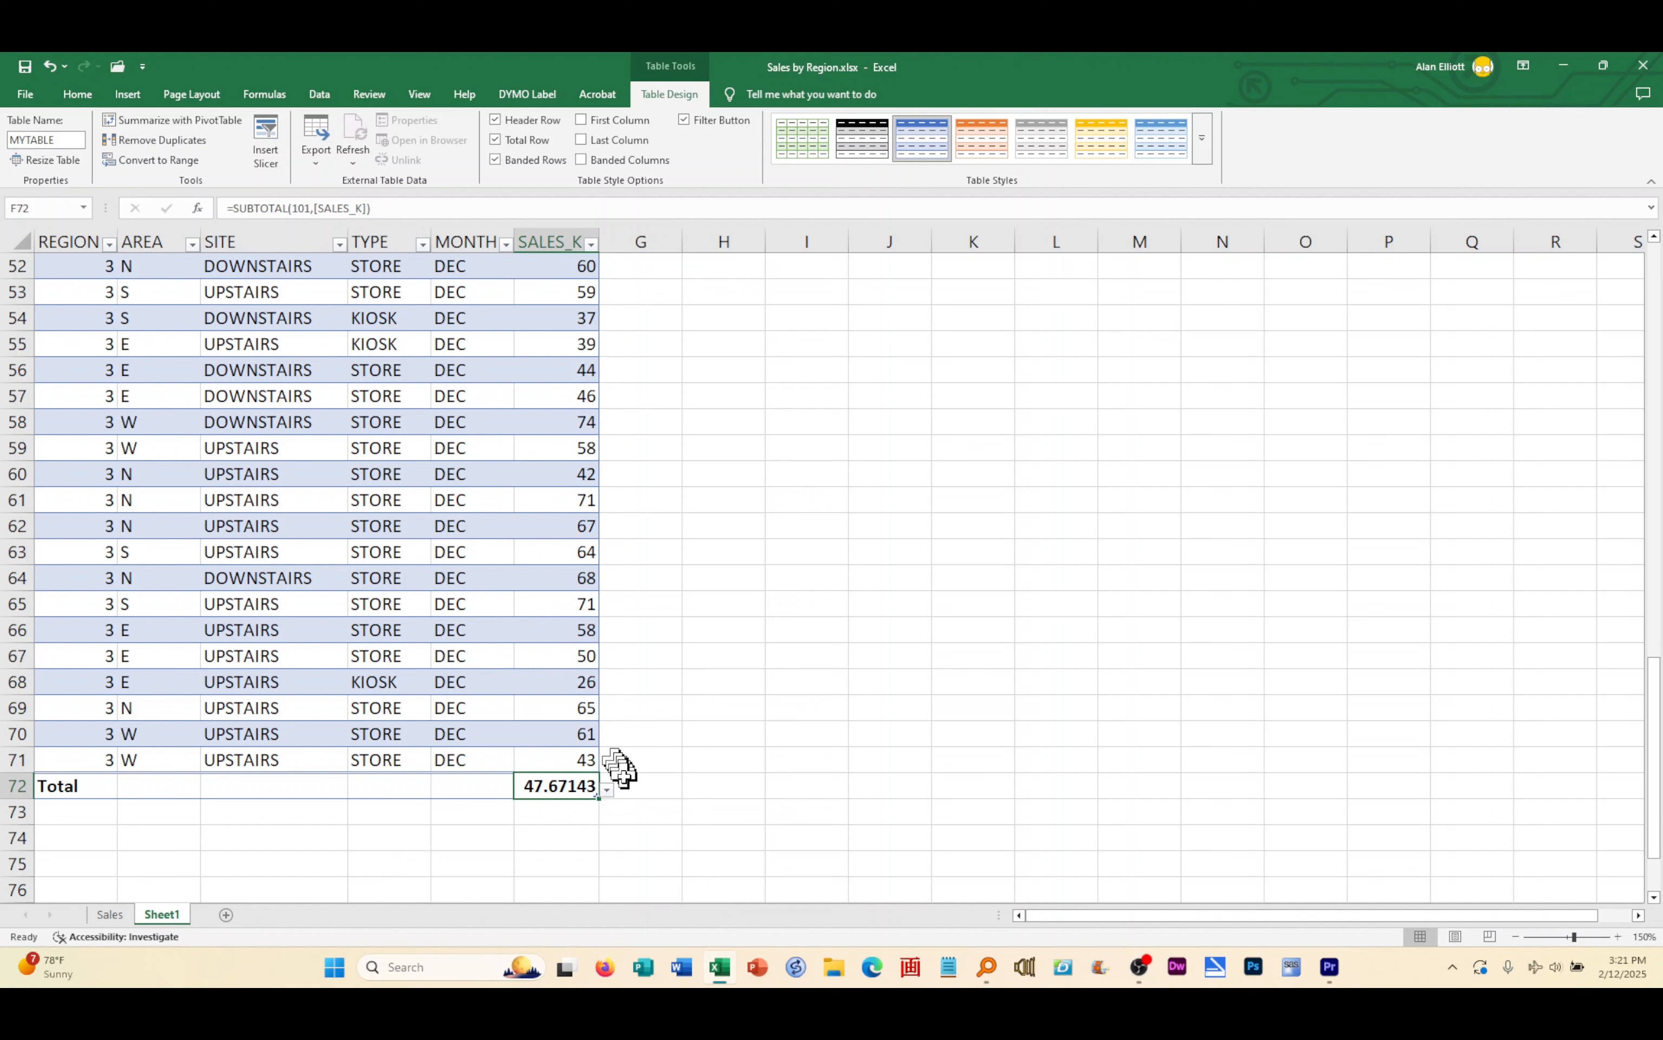
pyautogui.click(608, 790)
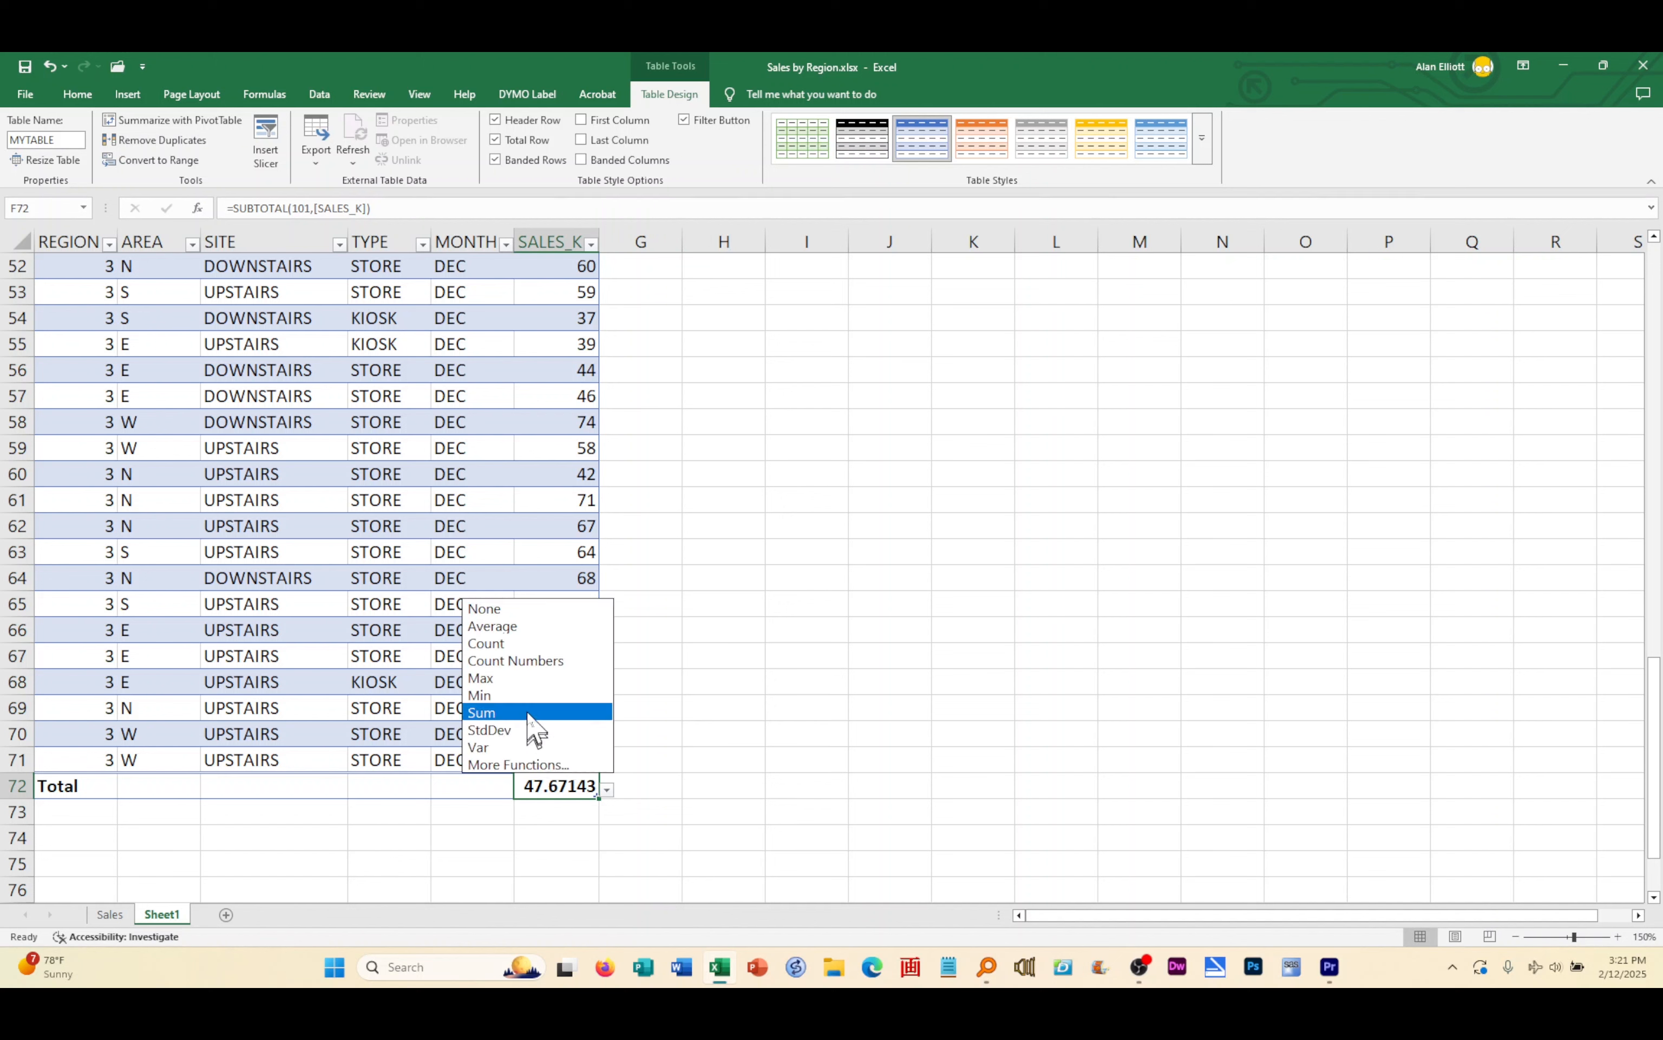
pyautogui.click(532, 717)
# - Try the Count function for SALES_K in the total row, and restore Sum
pyautogui.click(607, 791)
pyautogui.click(550, 643)
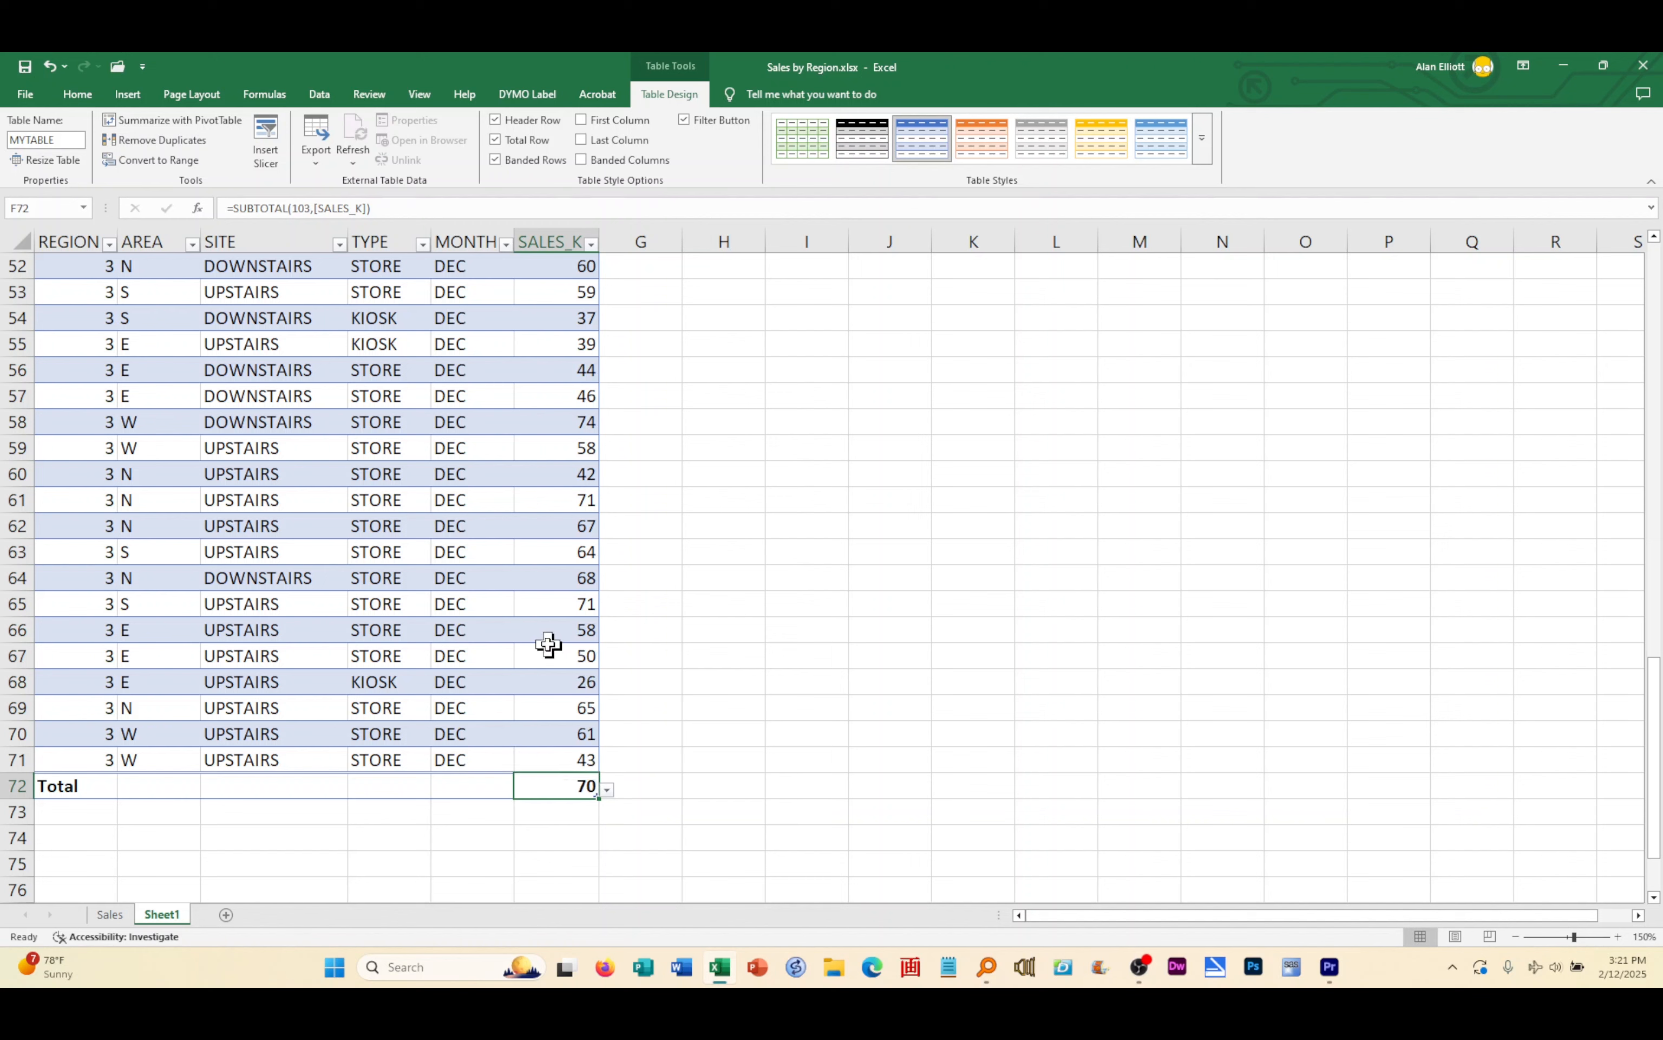
pyautogui.click(608, 791)
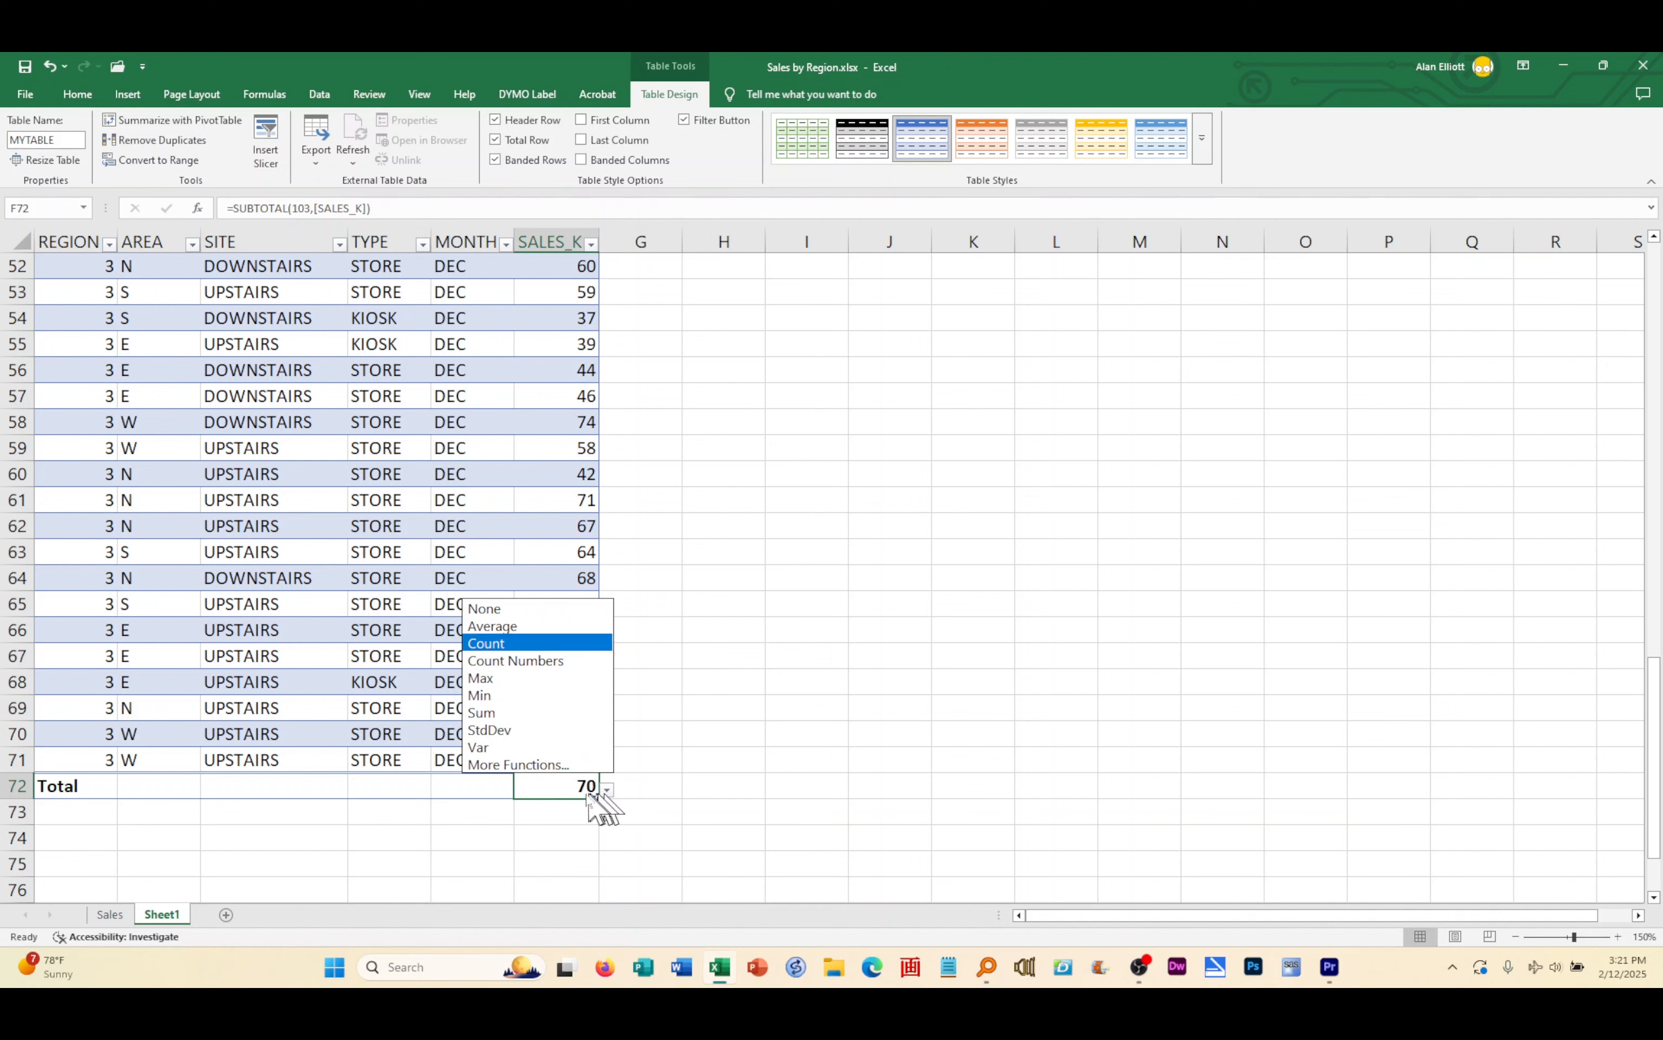
pyautogui.click(530, 721)
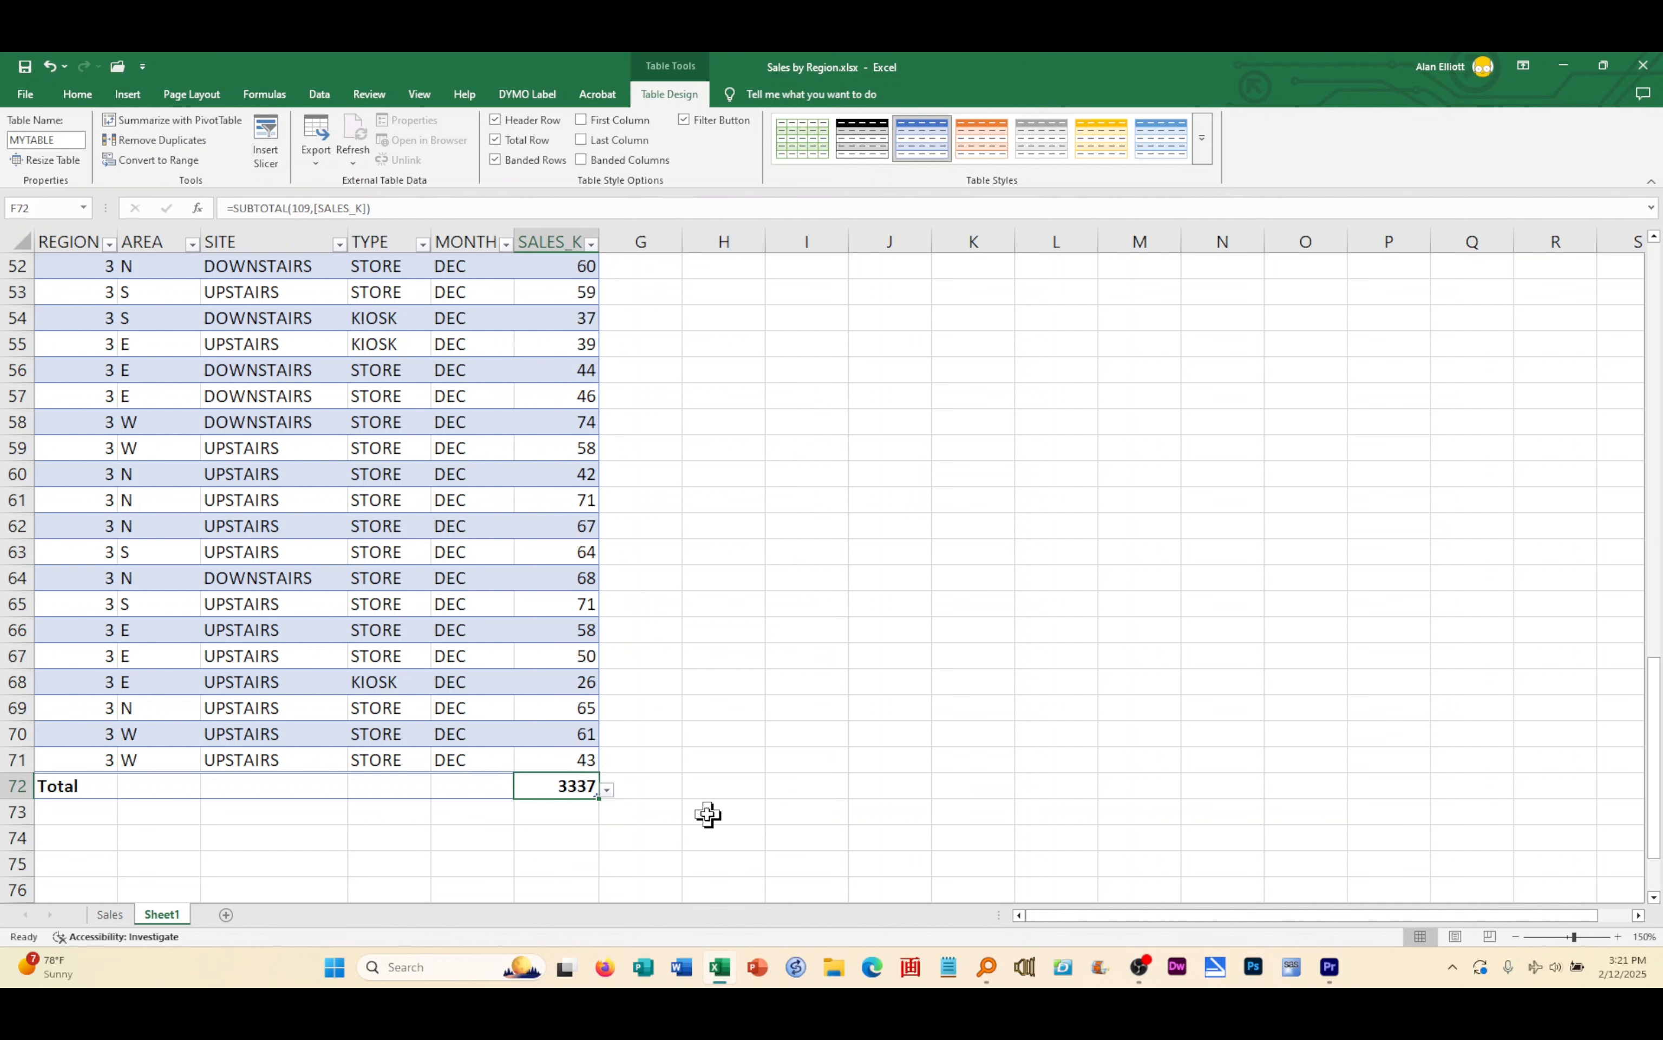
# - Sort the table by REGION from largest to smallest
pyautogui.scroll(17, 377, 536)
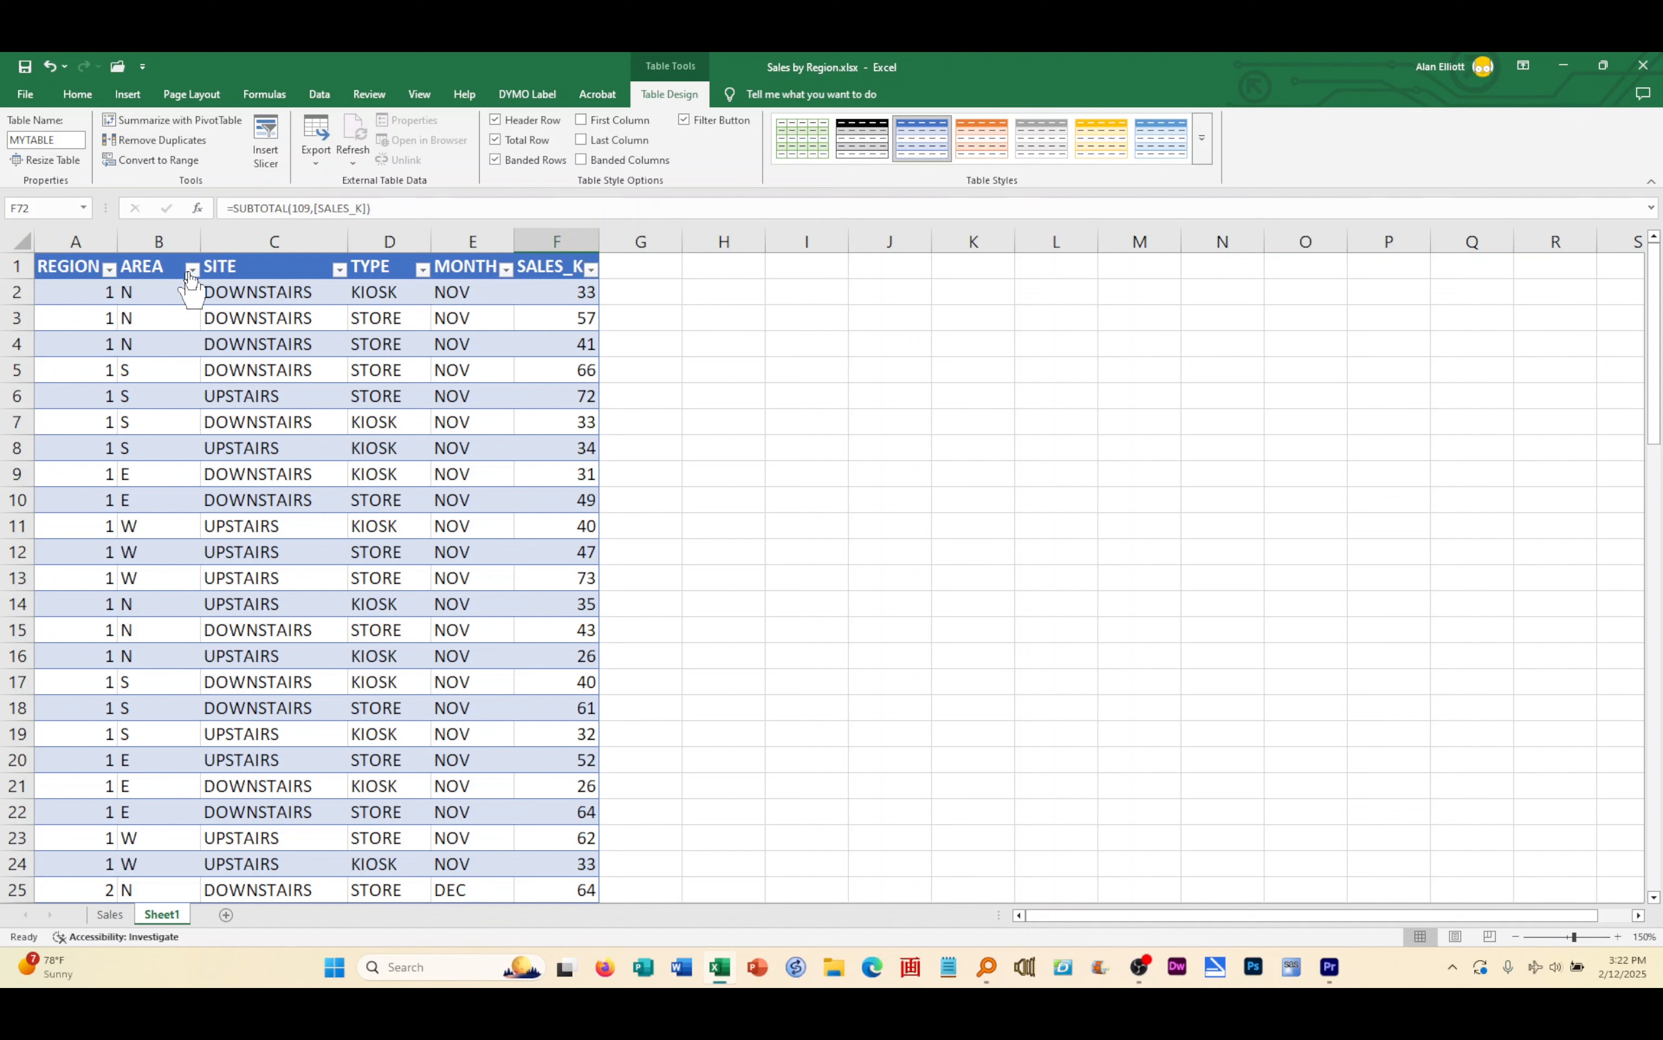
pyautogui.click(109, 269)
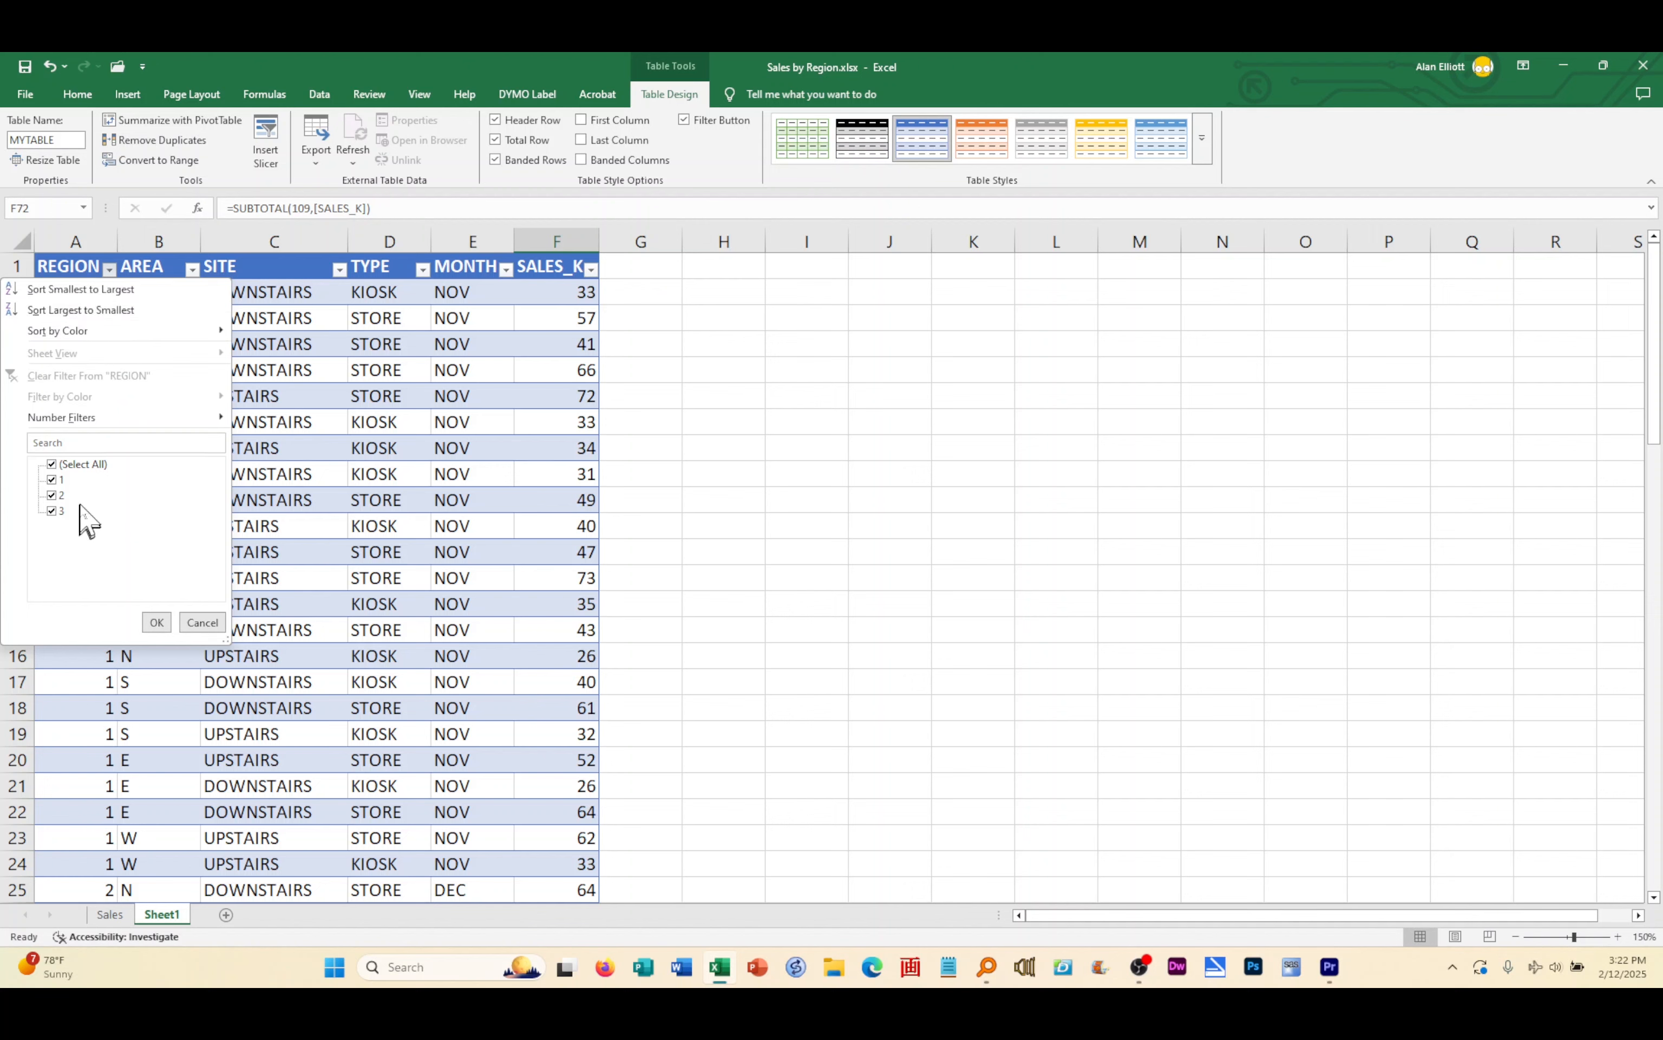
pyautogui.click(77, 311)
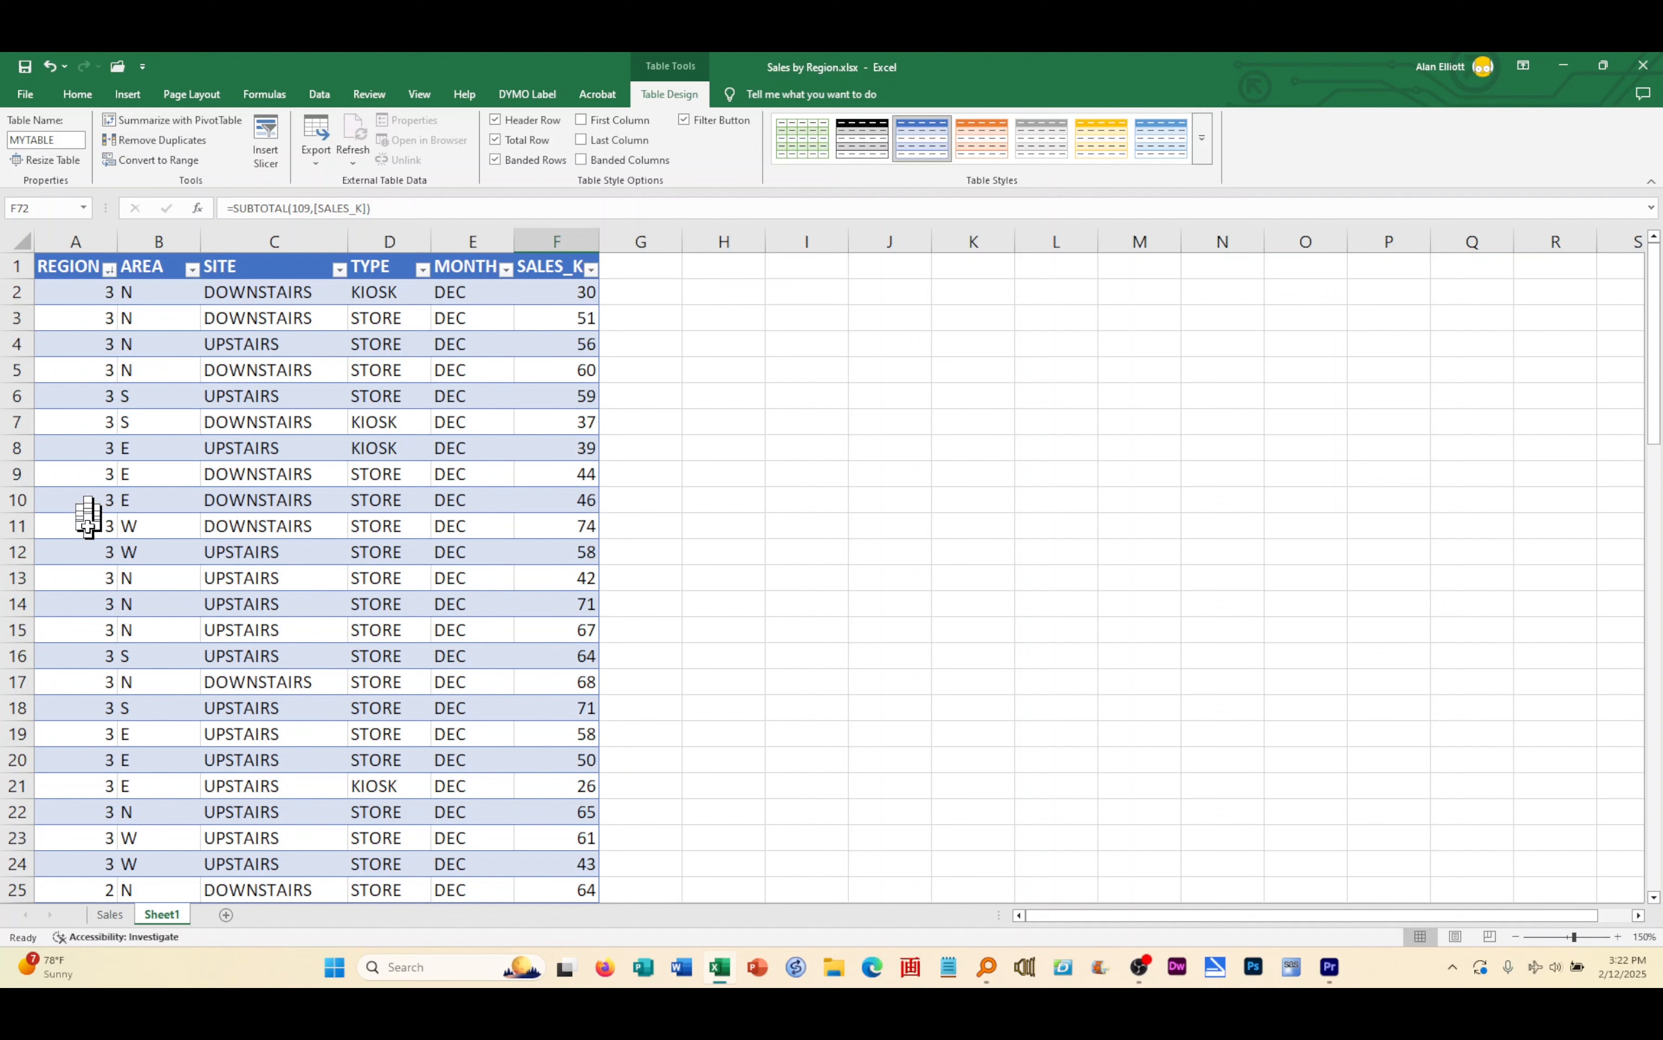
# - Re-apply the largest-to-smallest sort on REGION, and sort the table by REGION from smallest to largest
pyautogui.click(109, 270)
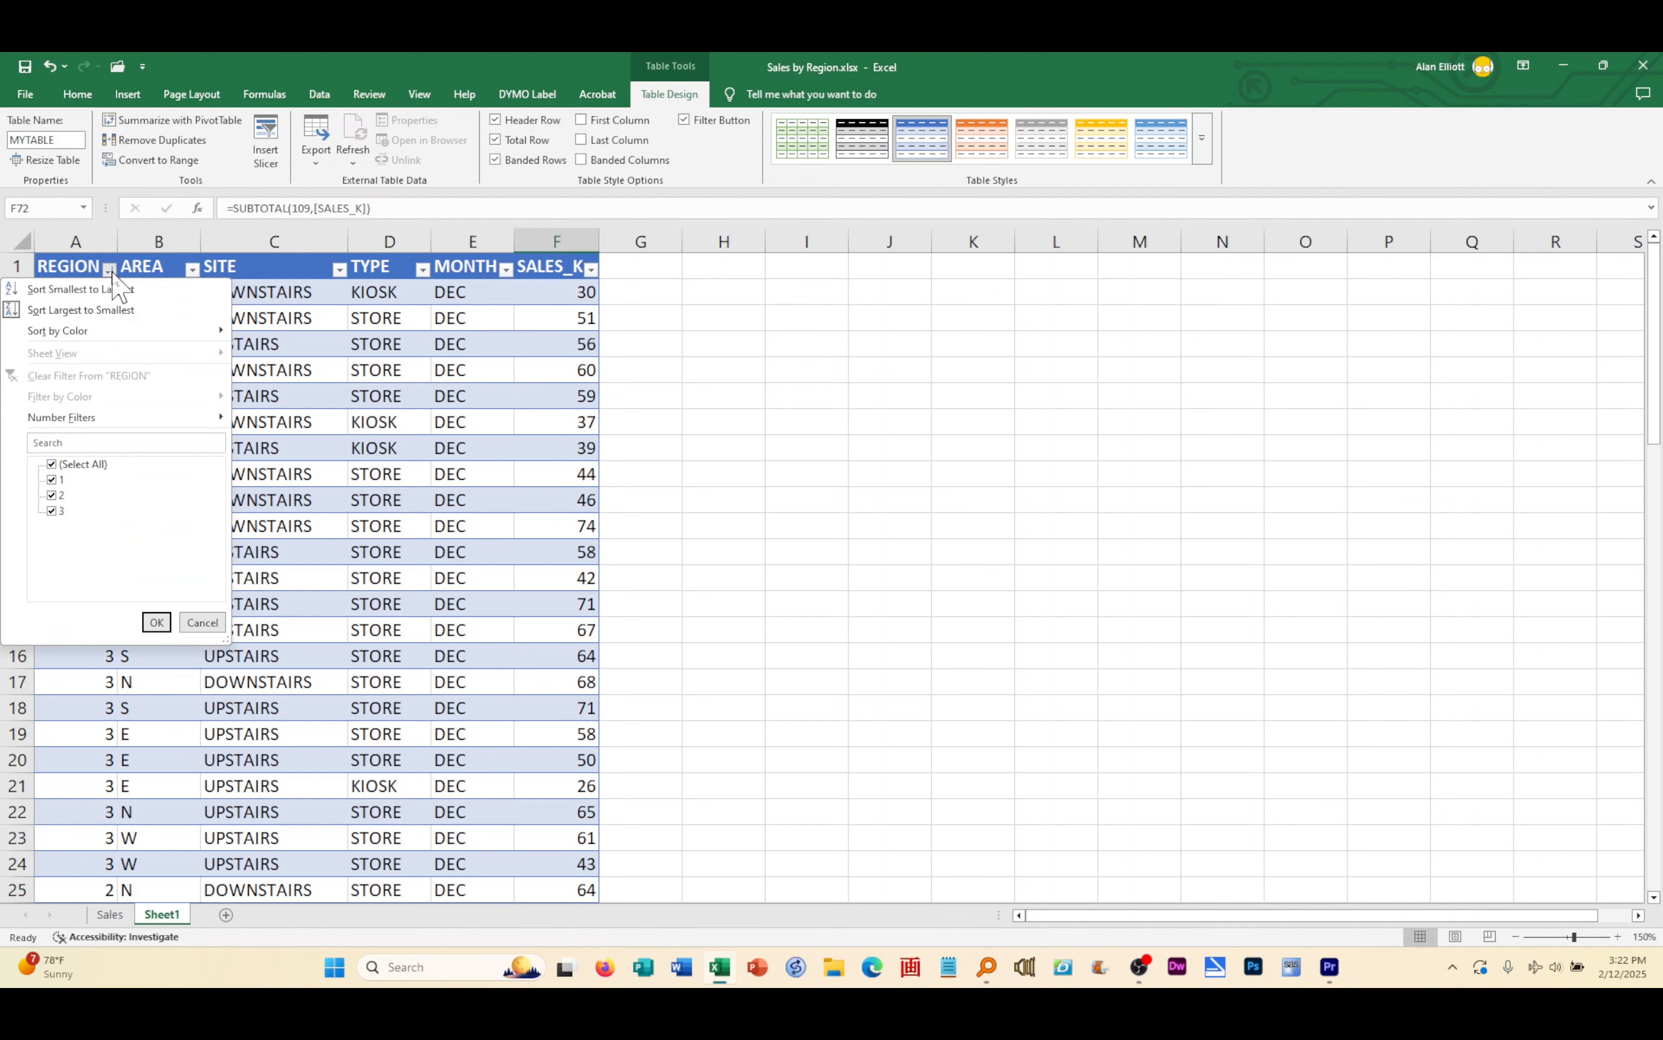
pyautogui.click(89, 311)
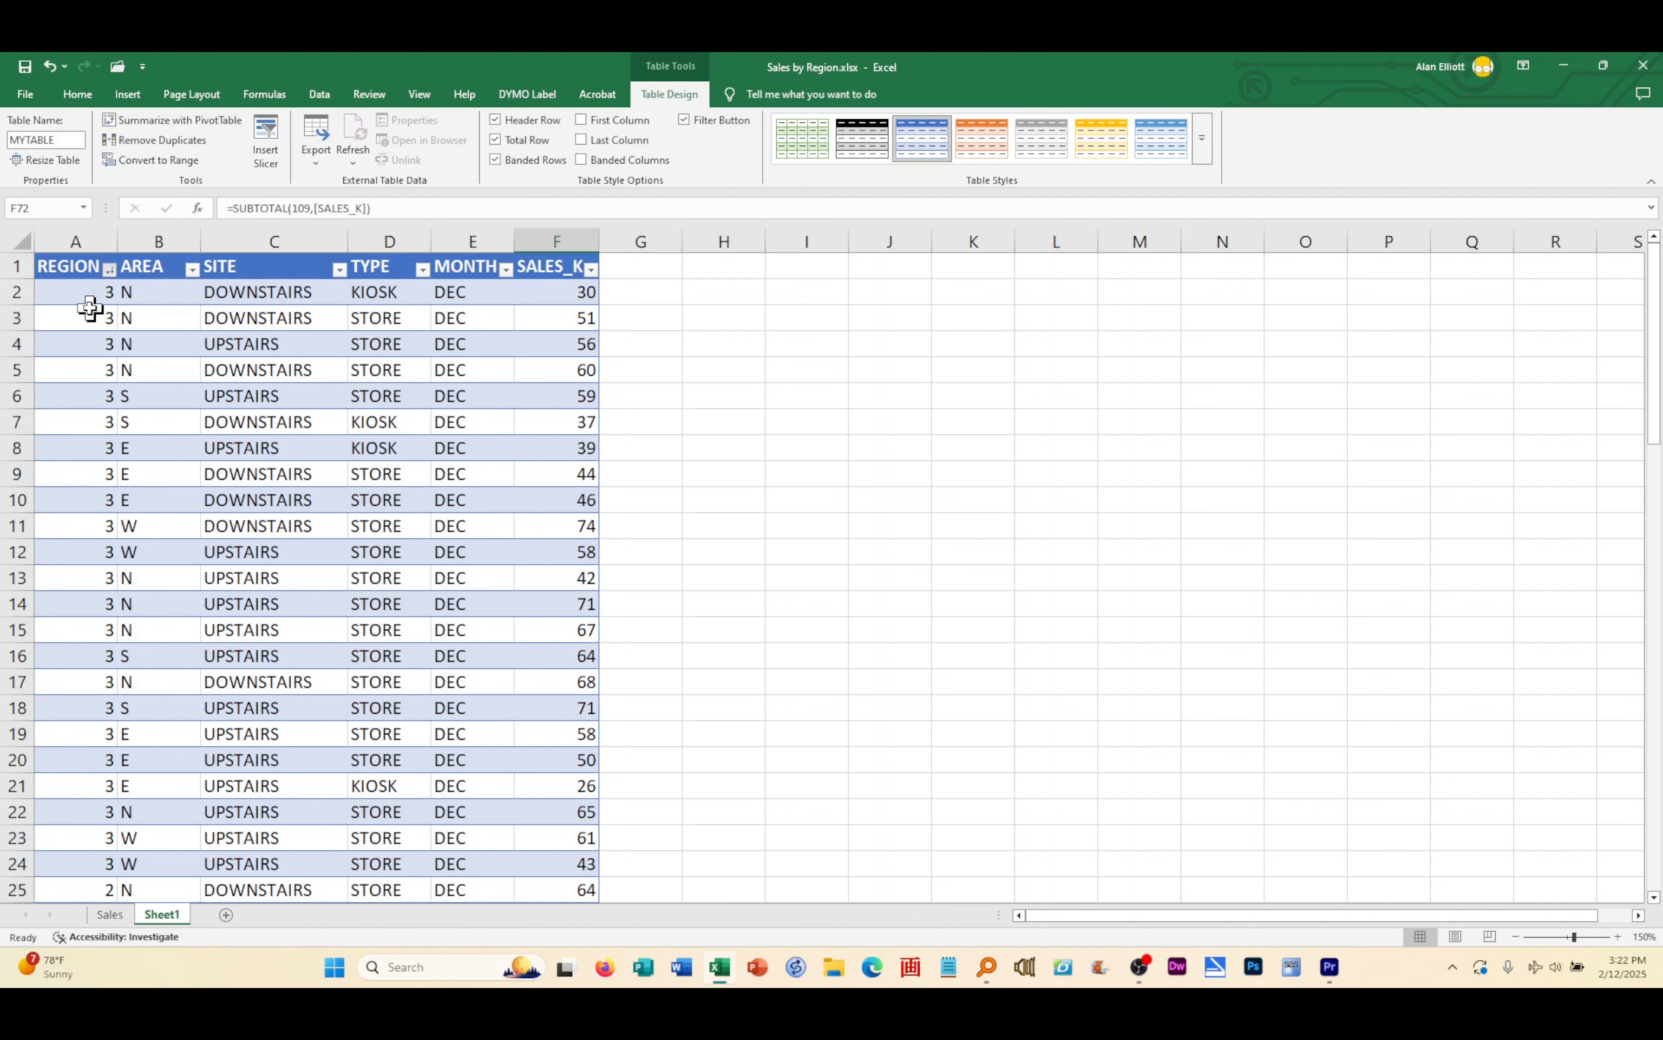
pyautogui.click(109, 270)
pyautogui.click(113, 290)
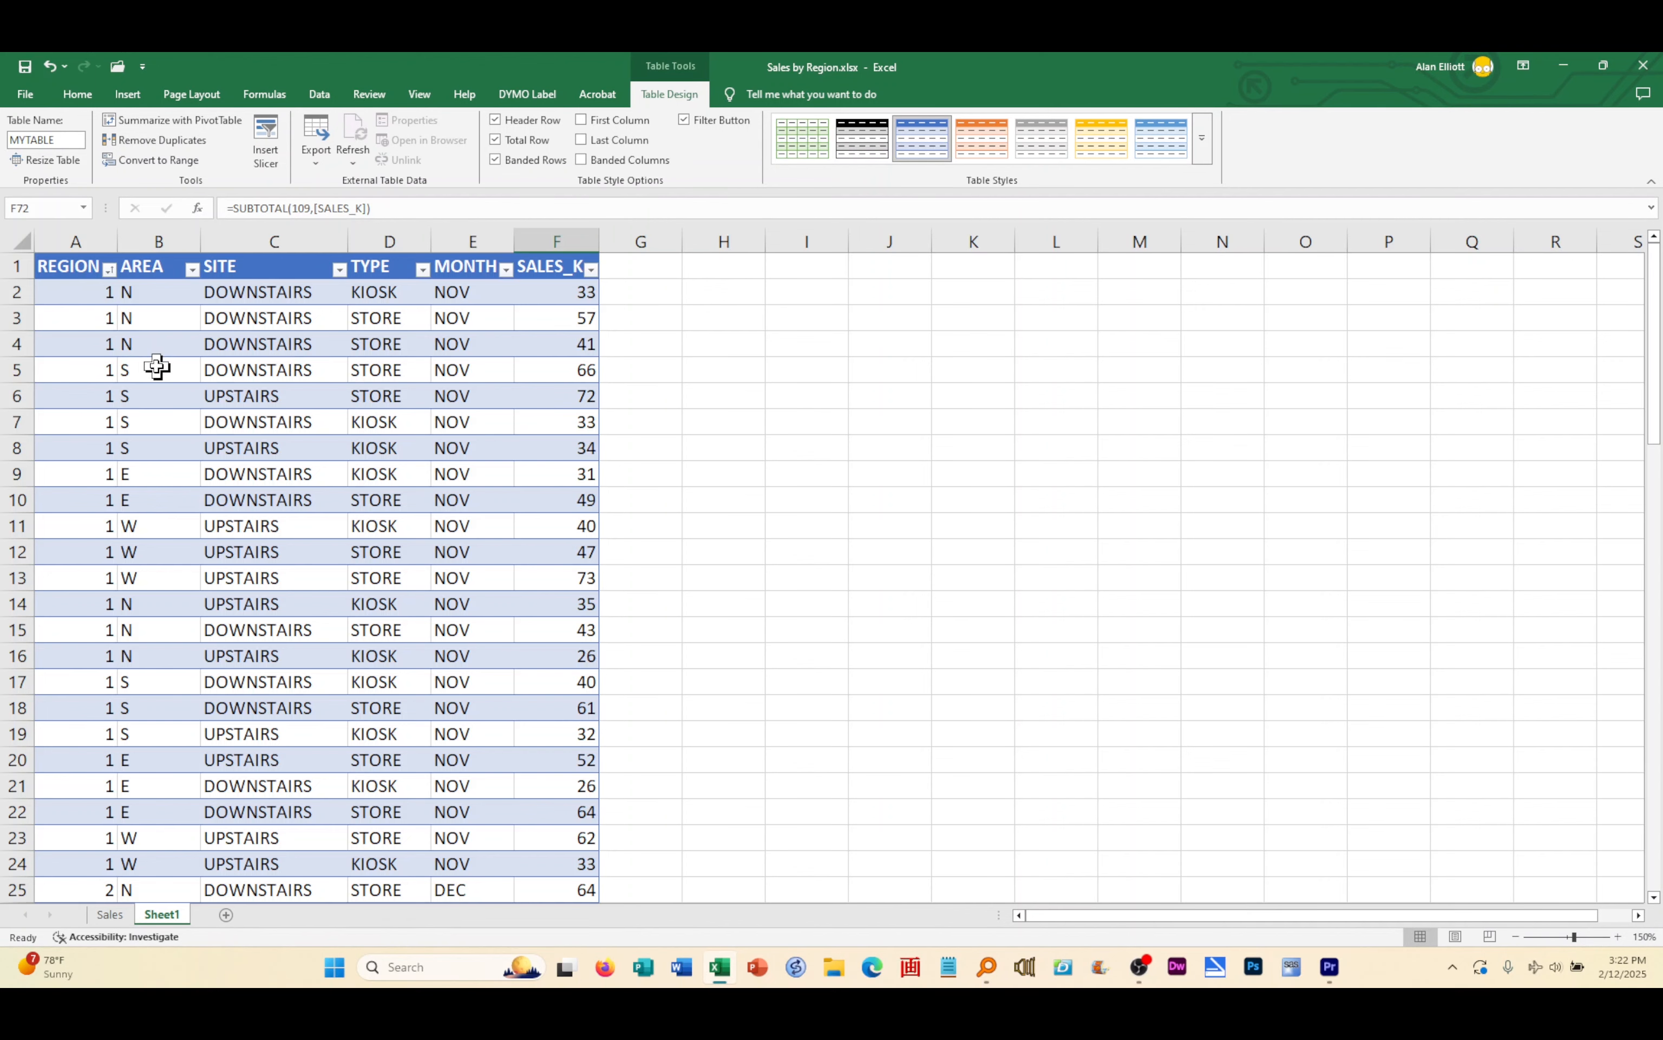
# - Undo the REGION sorting to restore the table's original row order, and select a single SITE cell
pyautogui.hotkey('ctrl', 'z')
pyautogui.hotkey('ctrl', 'y')
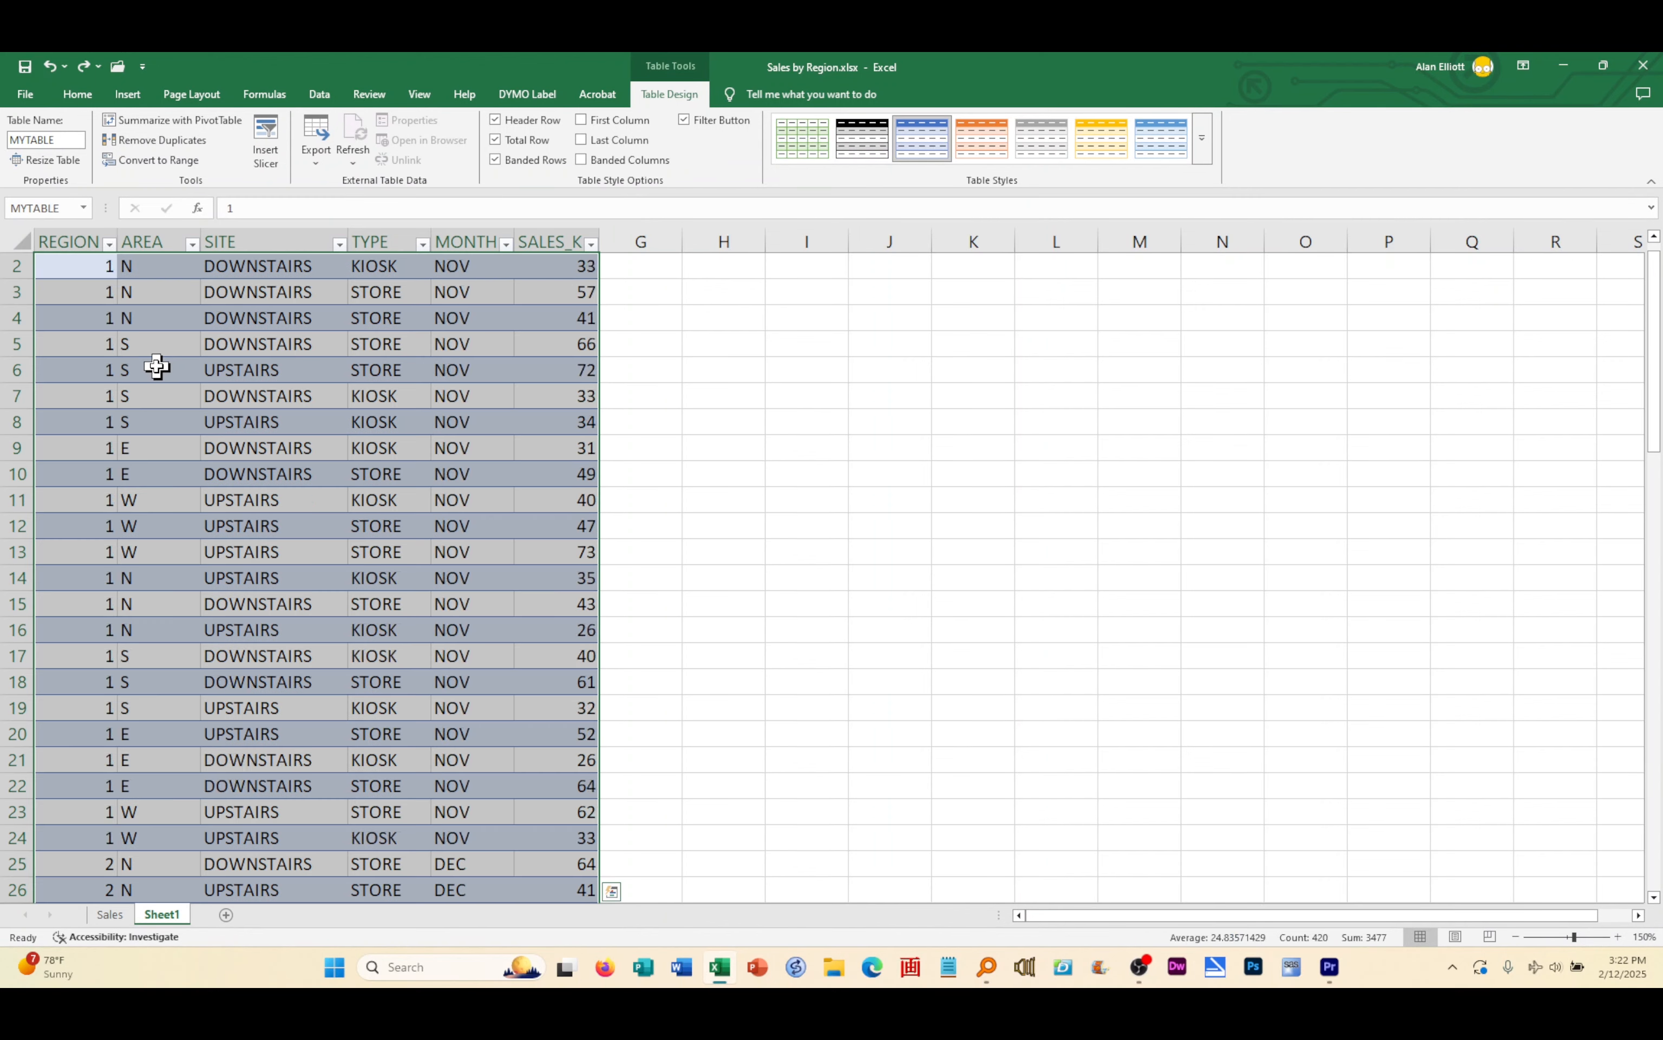
pyautogui.click(206, 373)
pyautogui.scroll(1, 203, 392)
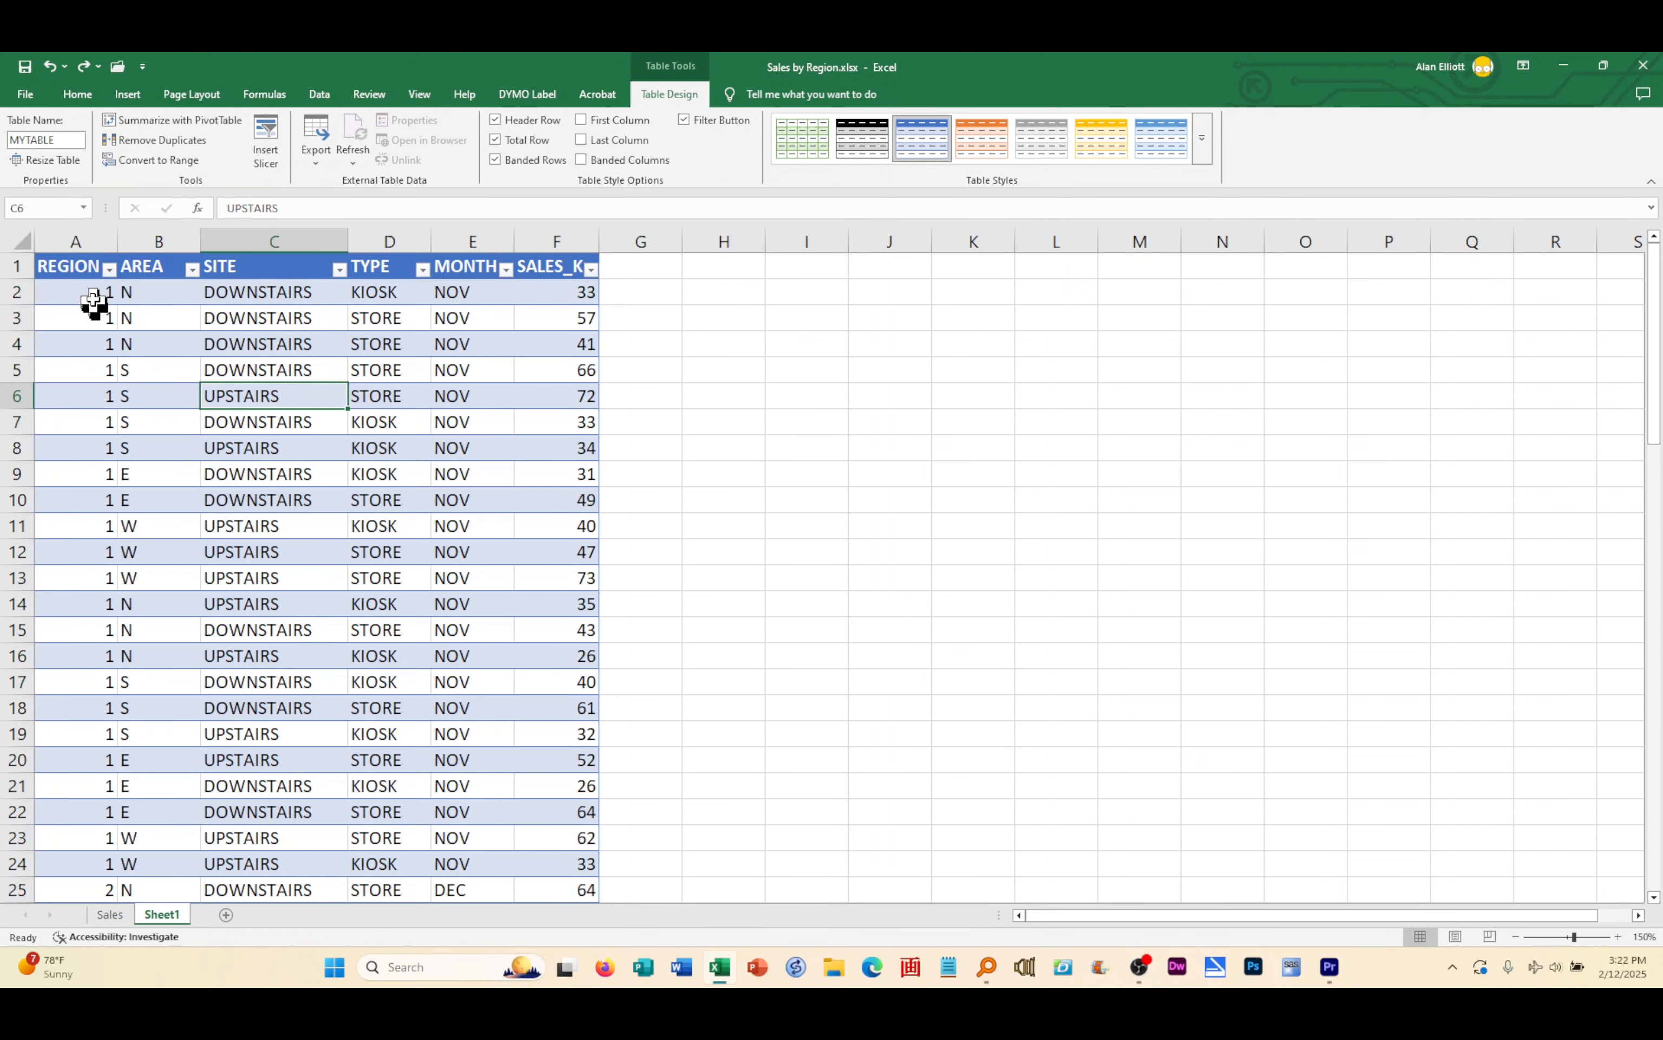
# - Filter region 1 out of the table through the REGION column, and include region 1 again
pyautogui.click(109, 269)
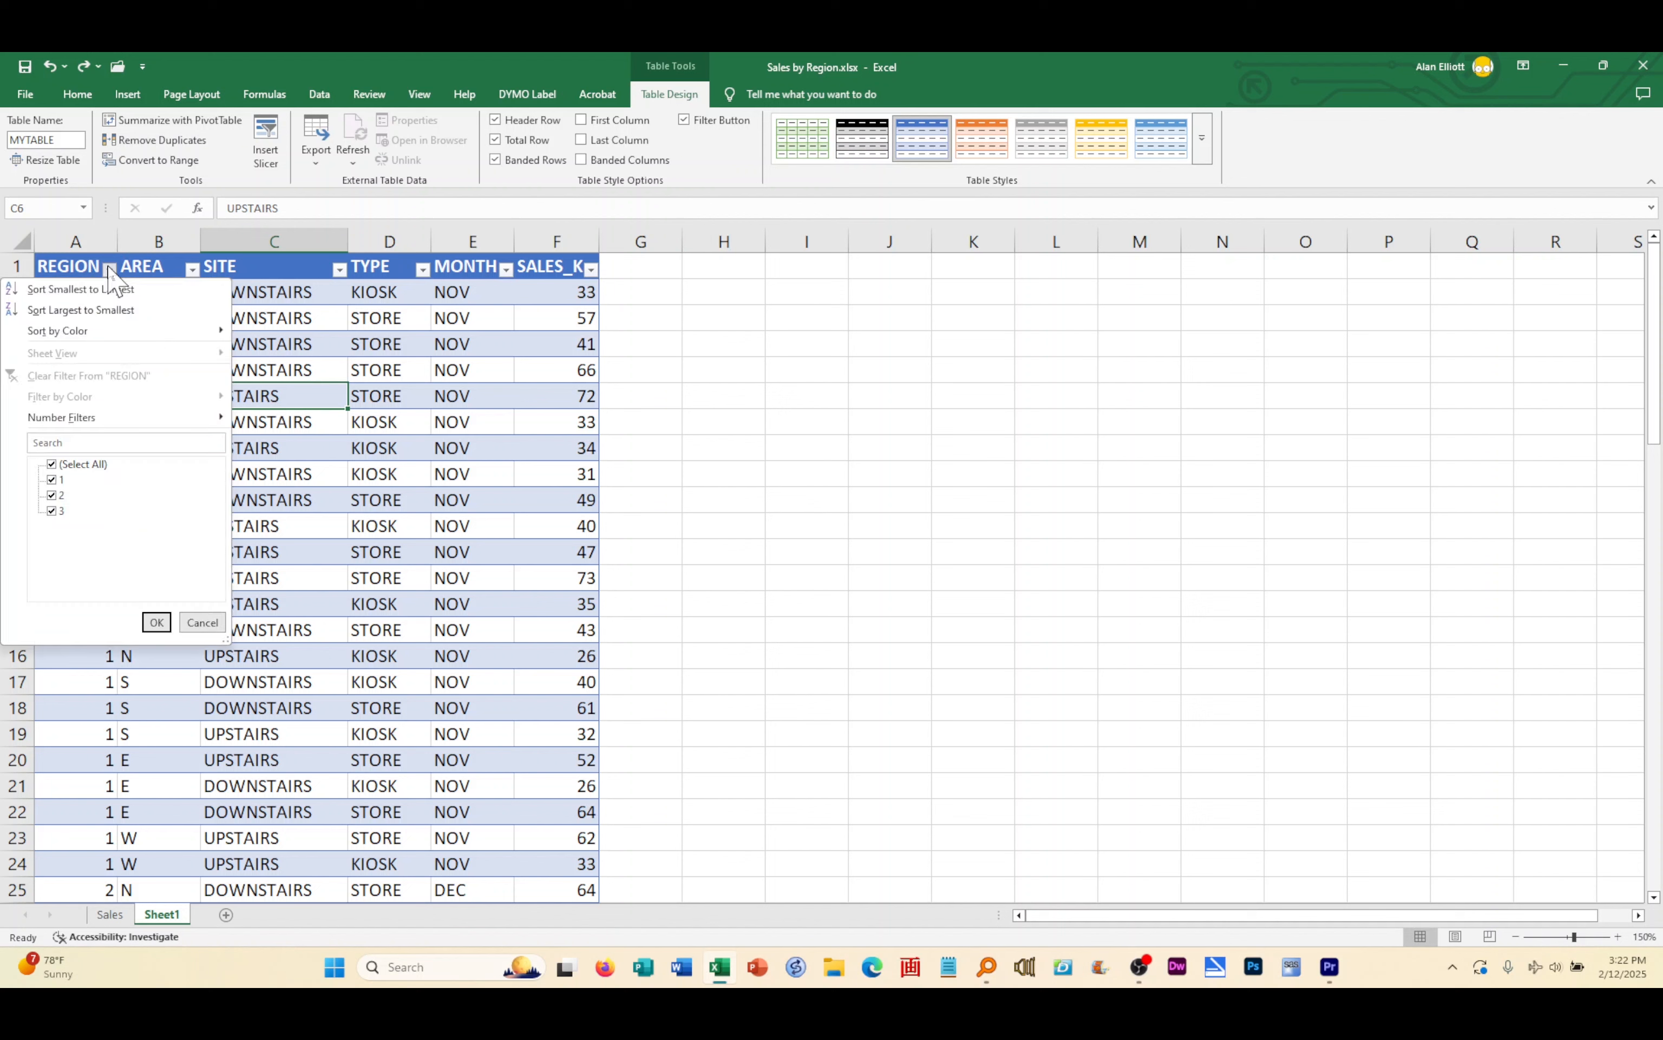
pyautogui.click(52, 480)
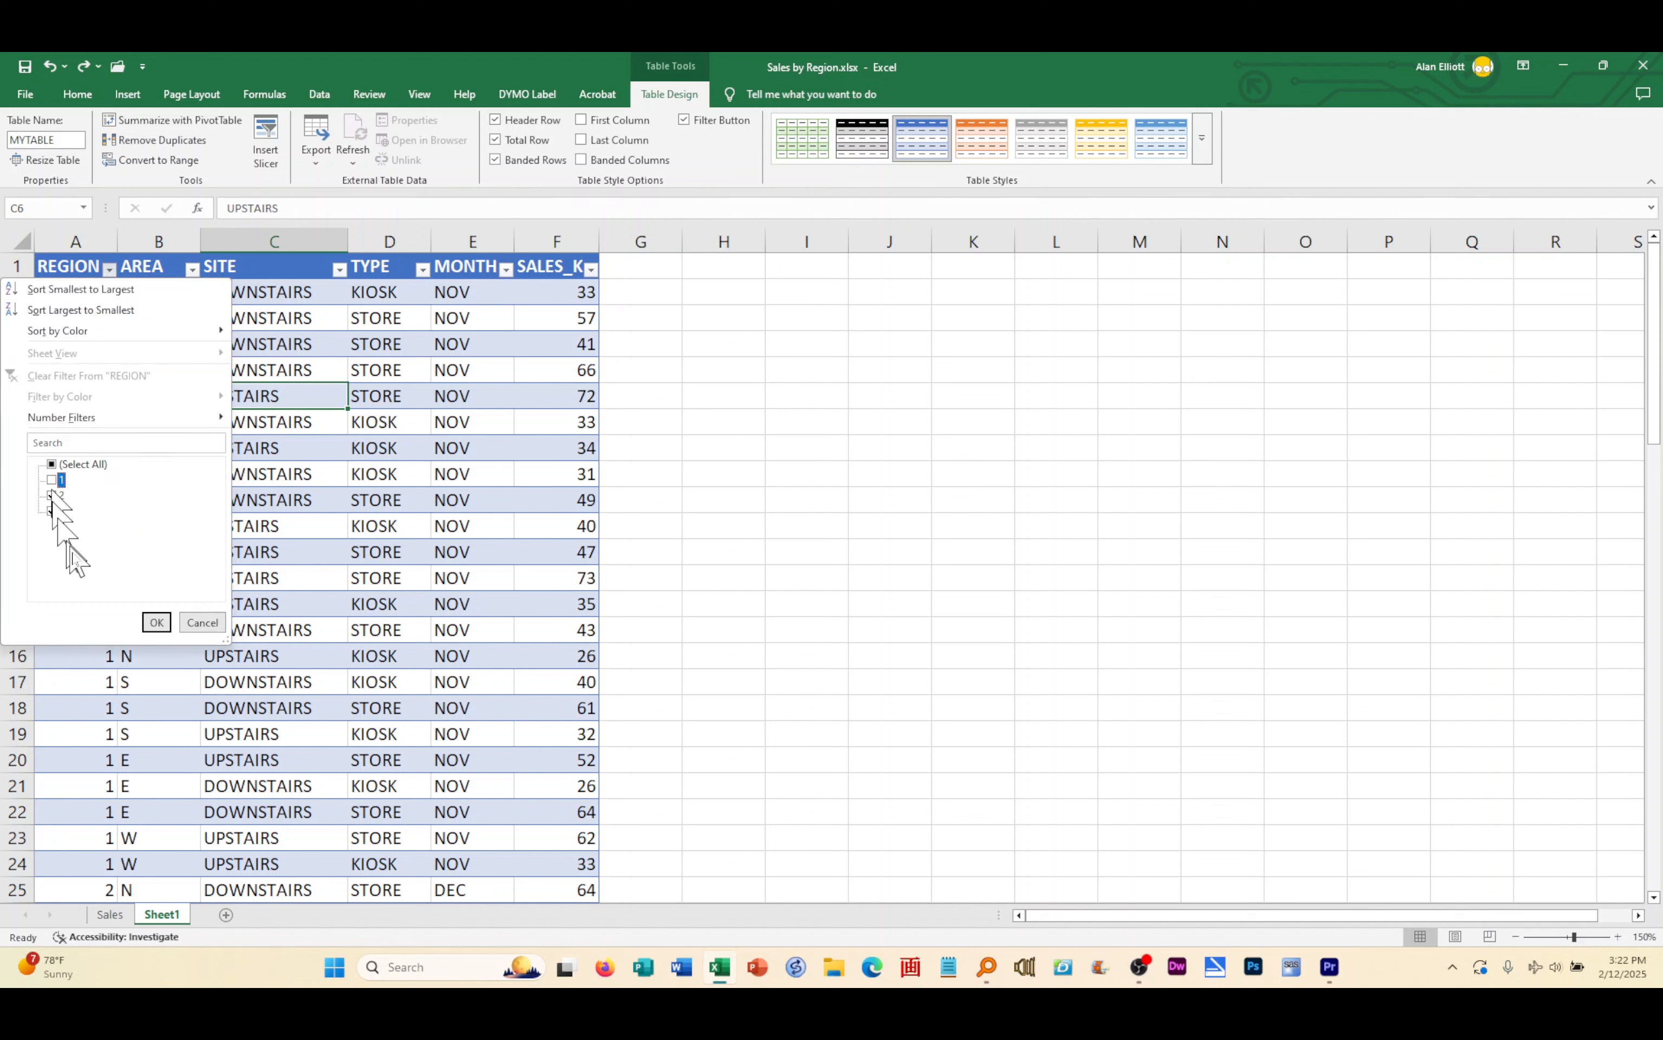
pyautogui.click(156, 622)
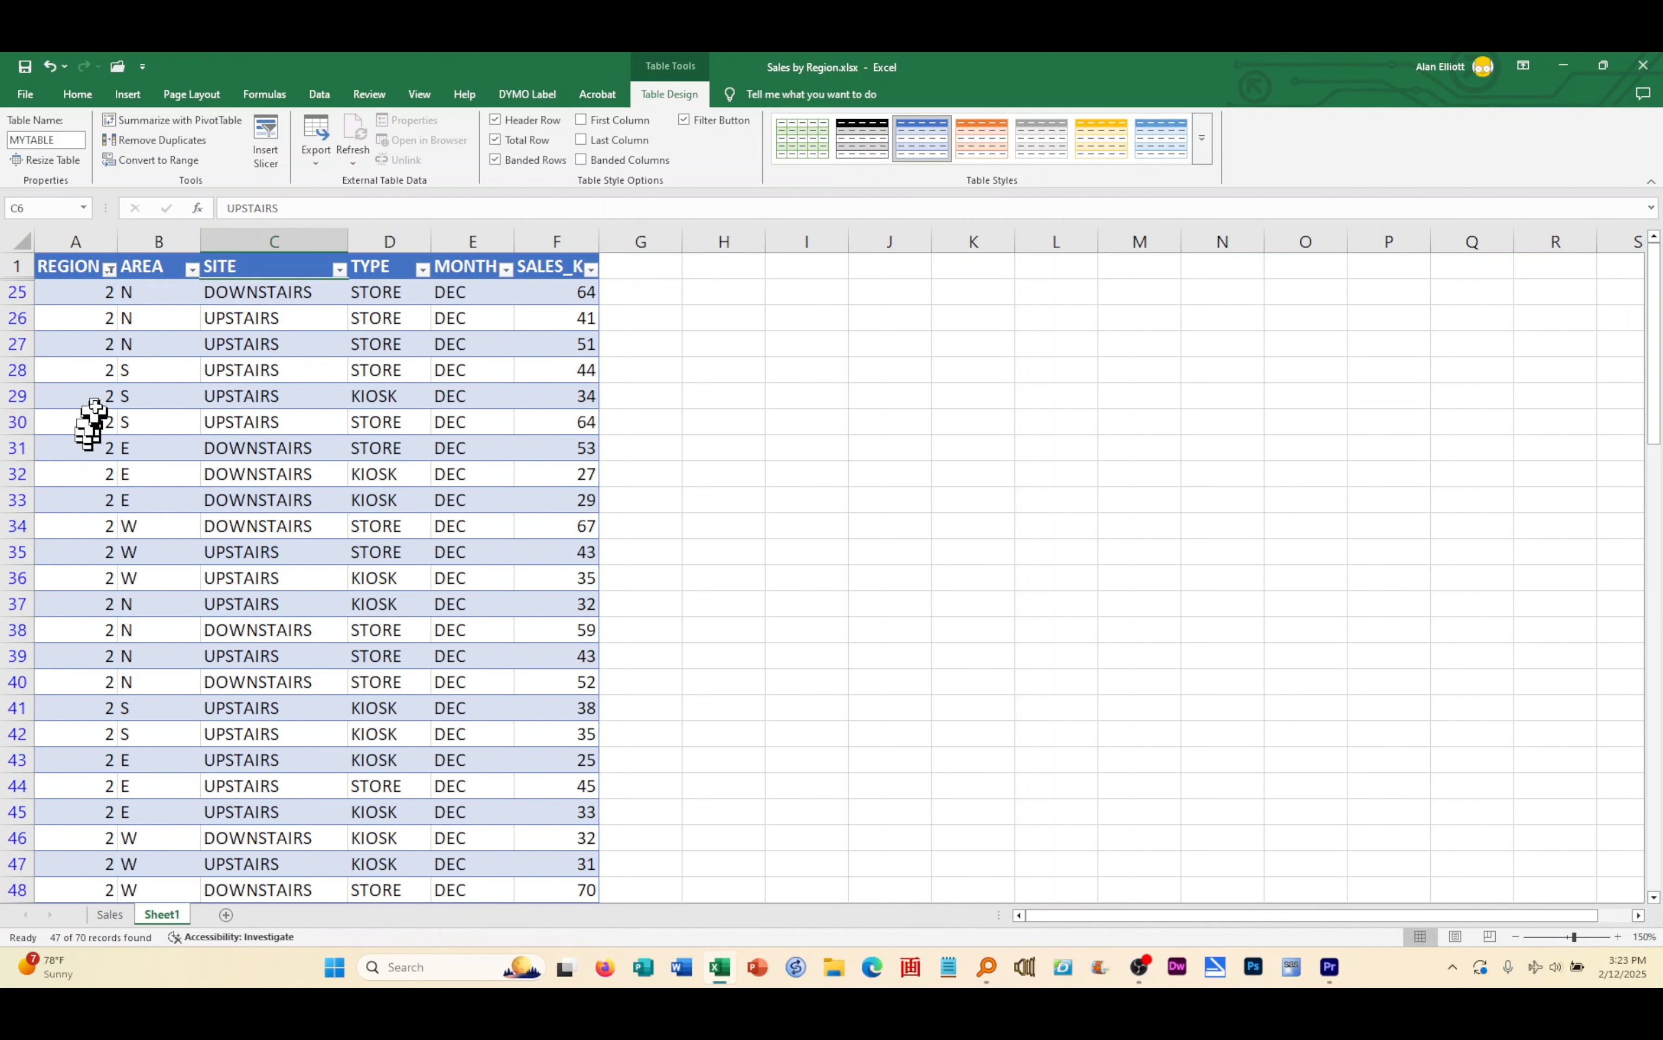
pyautogui.click(110, 270)
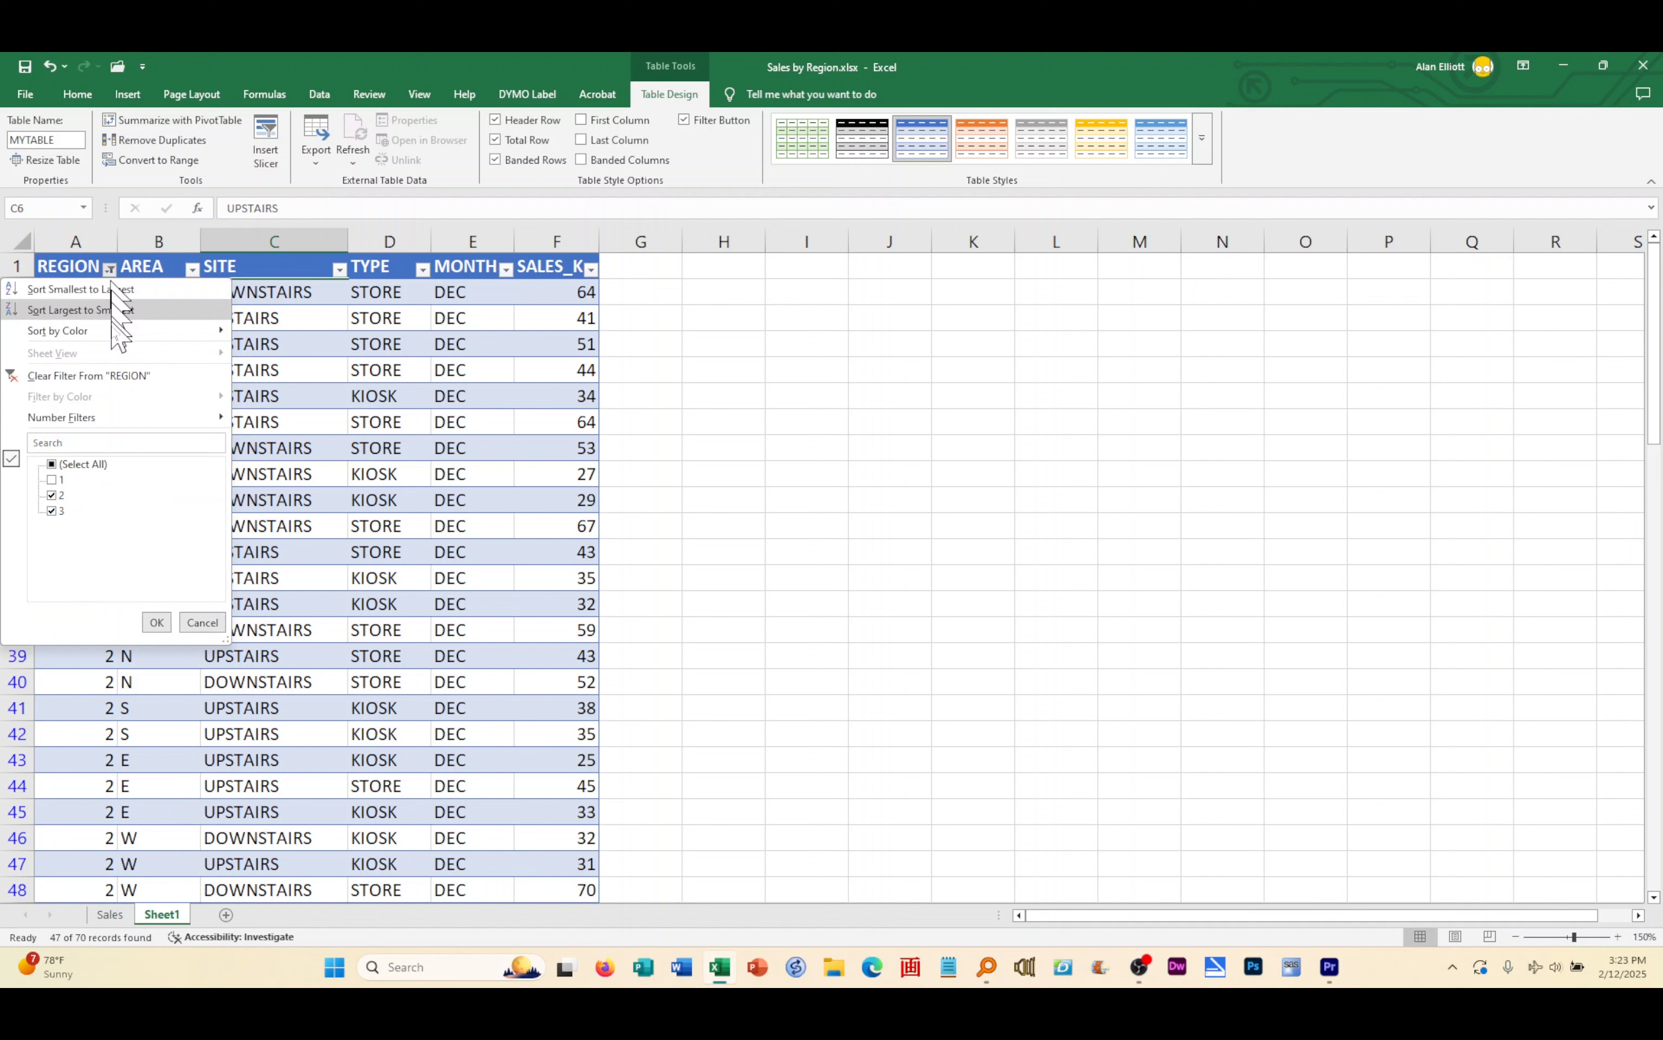
pyautogui.click(52, 480)
pyautogui.click(153, 622)
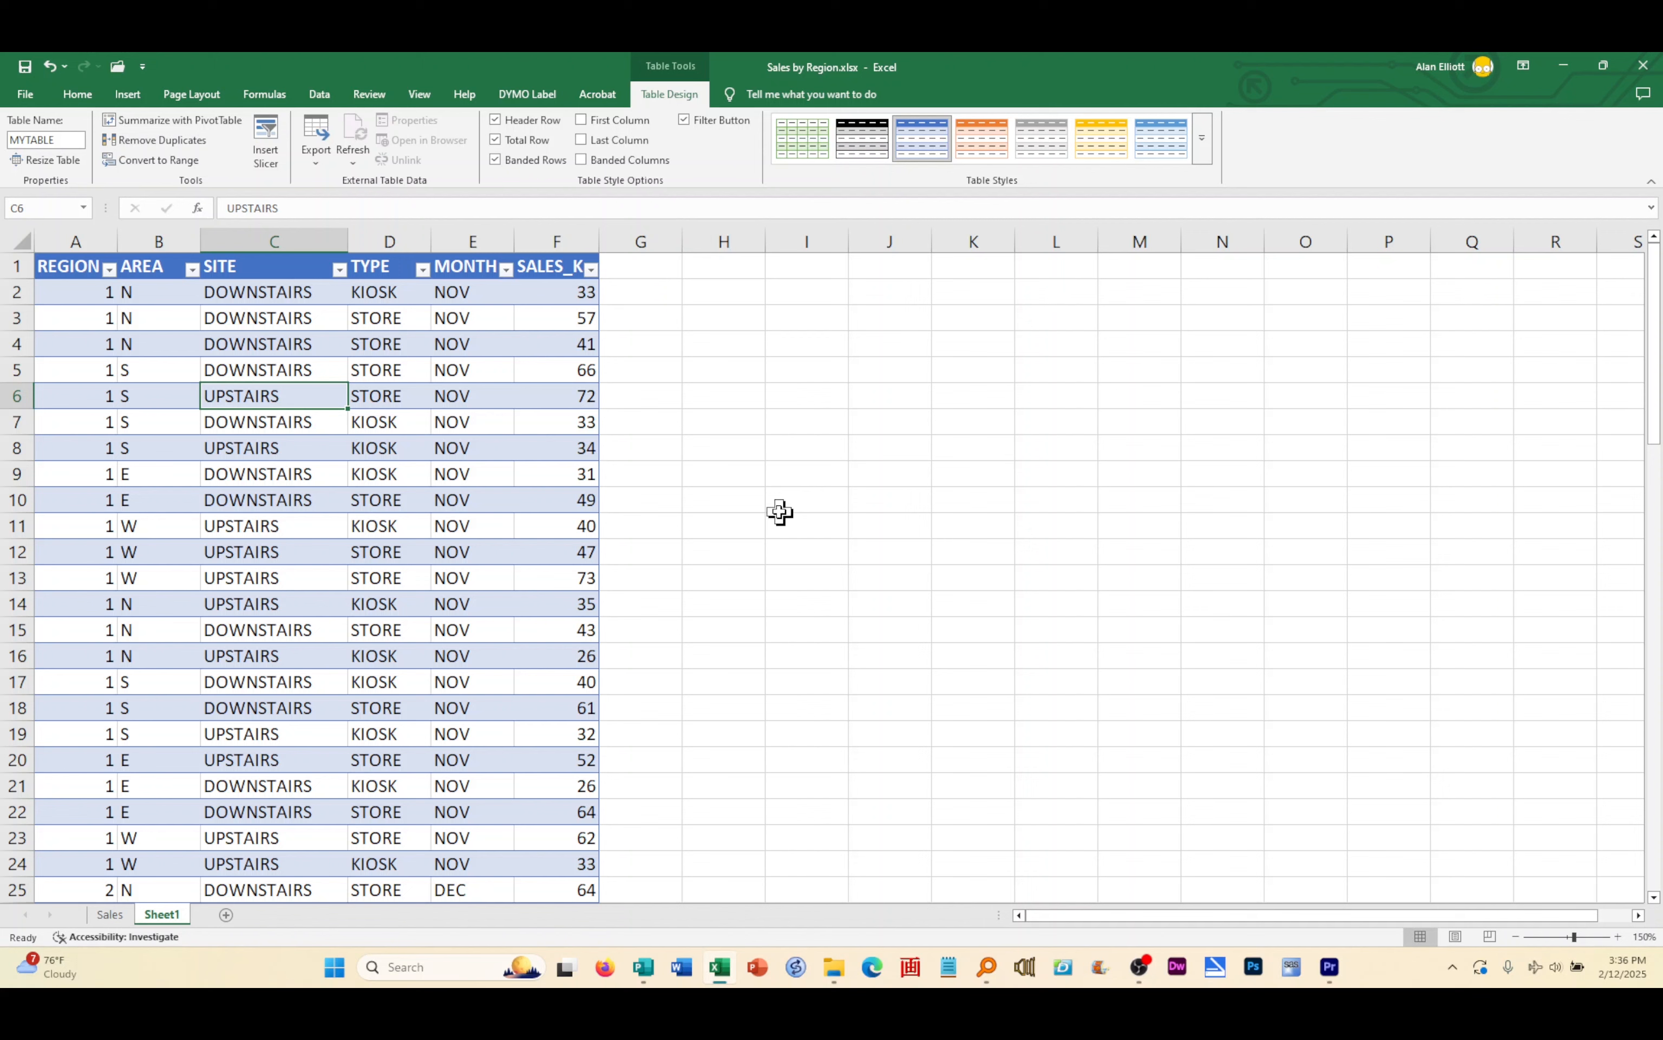
# - Preview the available light, medium and dark table styles for the table without applying one
pyautogui.click(455, 473)
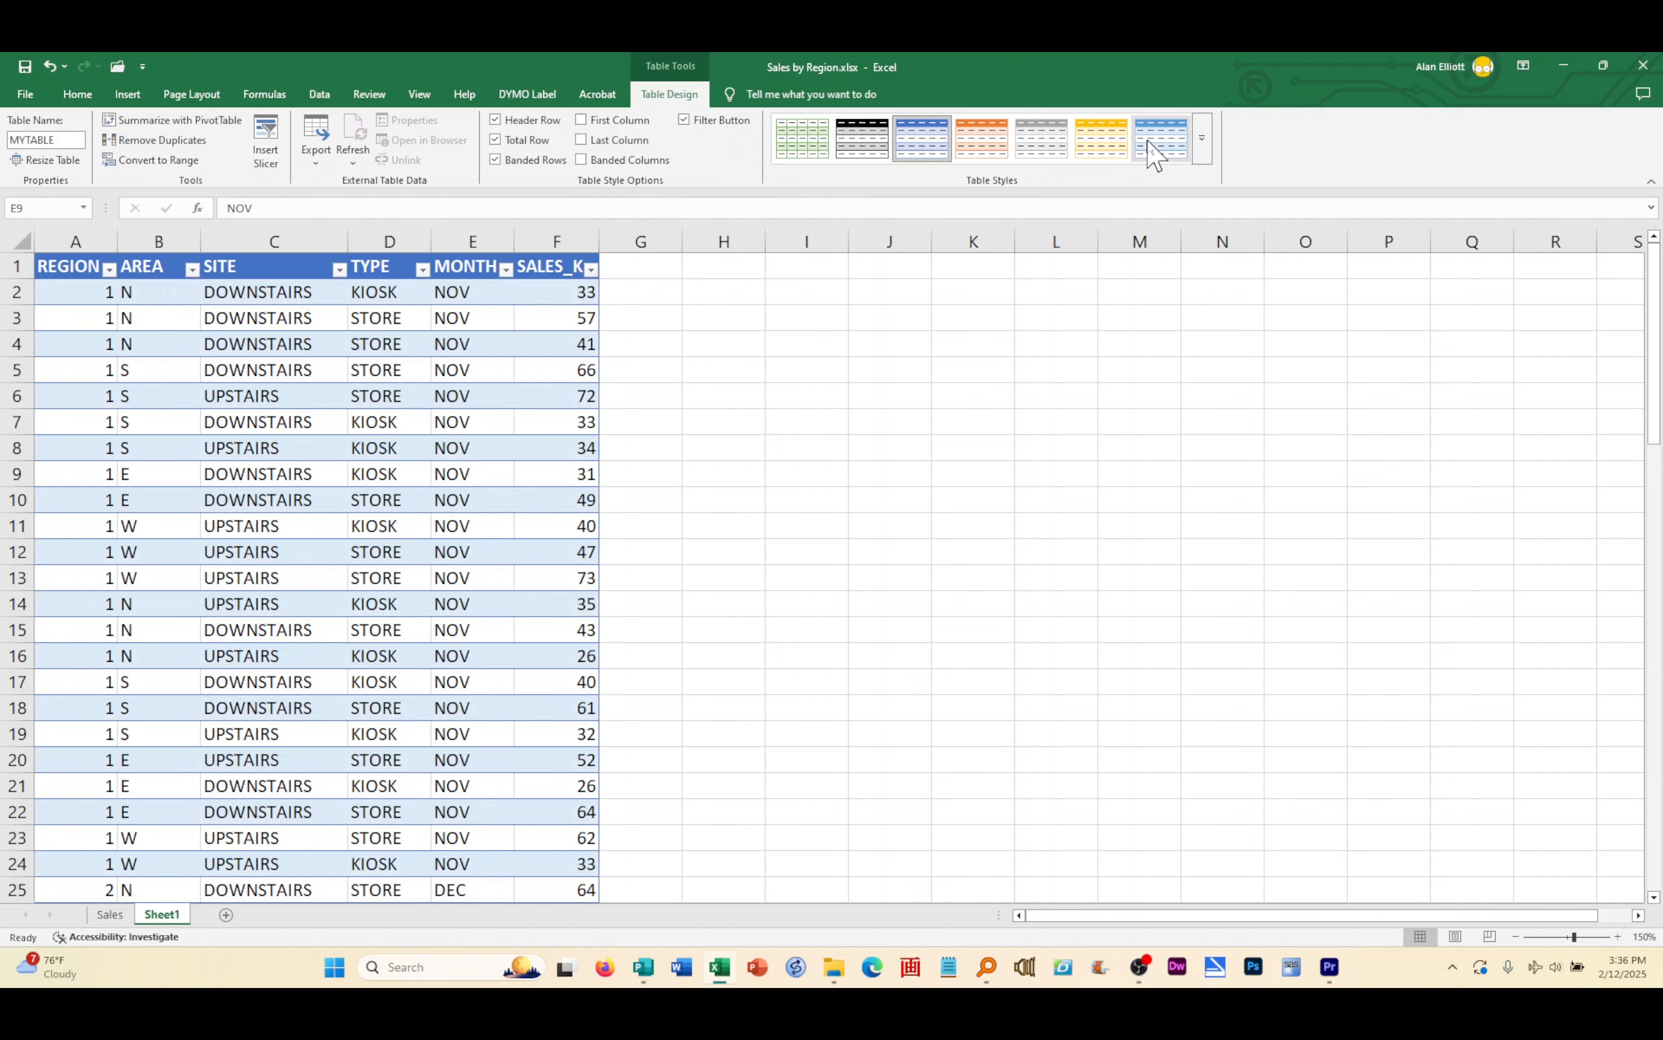
pyautogui.click(1202, 140)
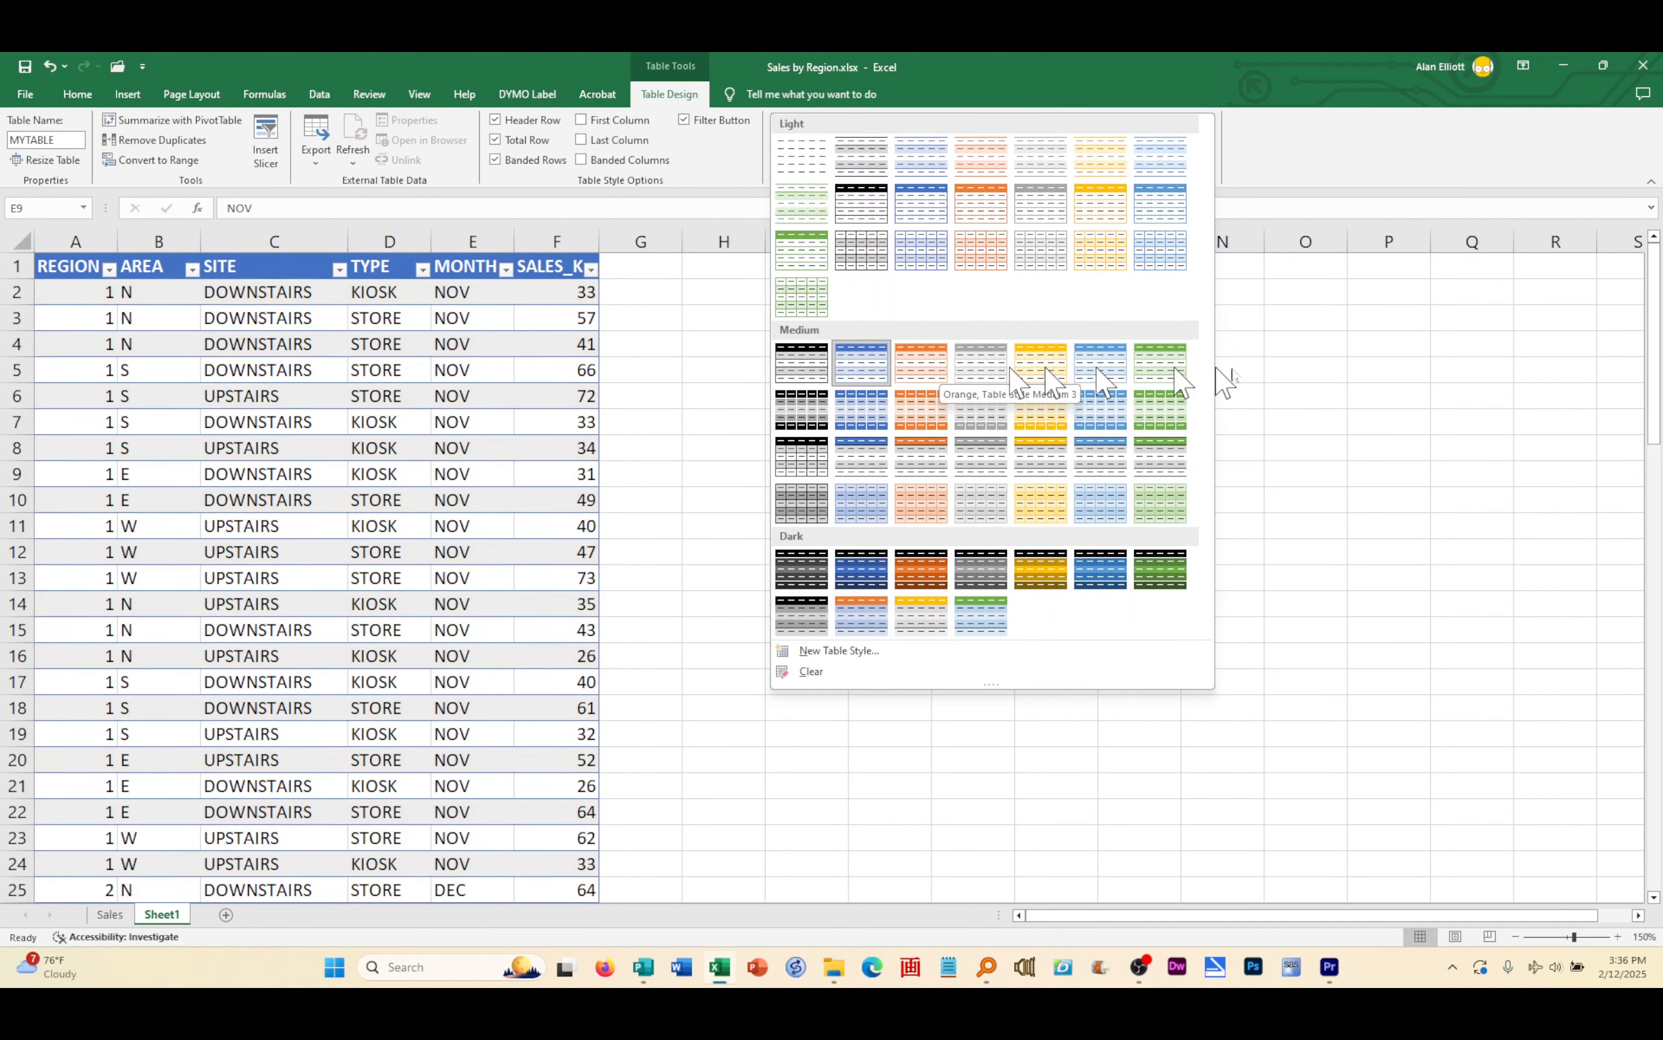
pyautogui.click(1364, 374)
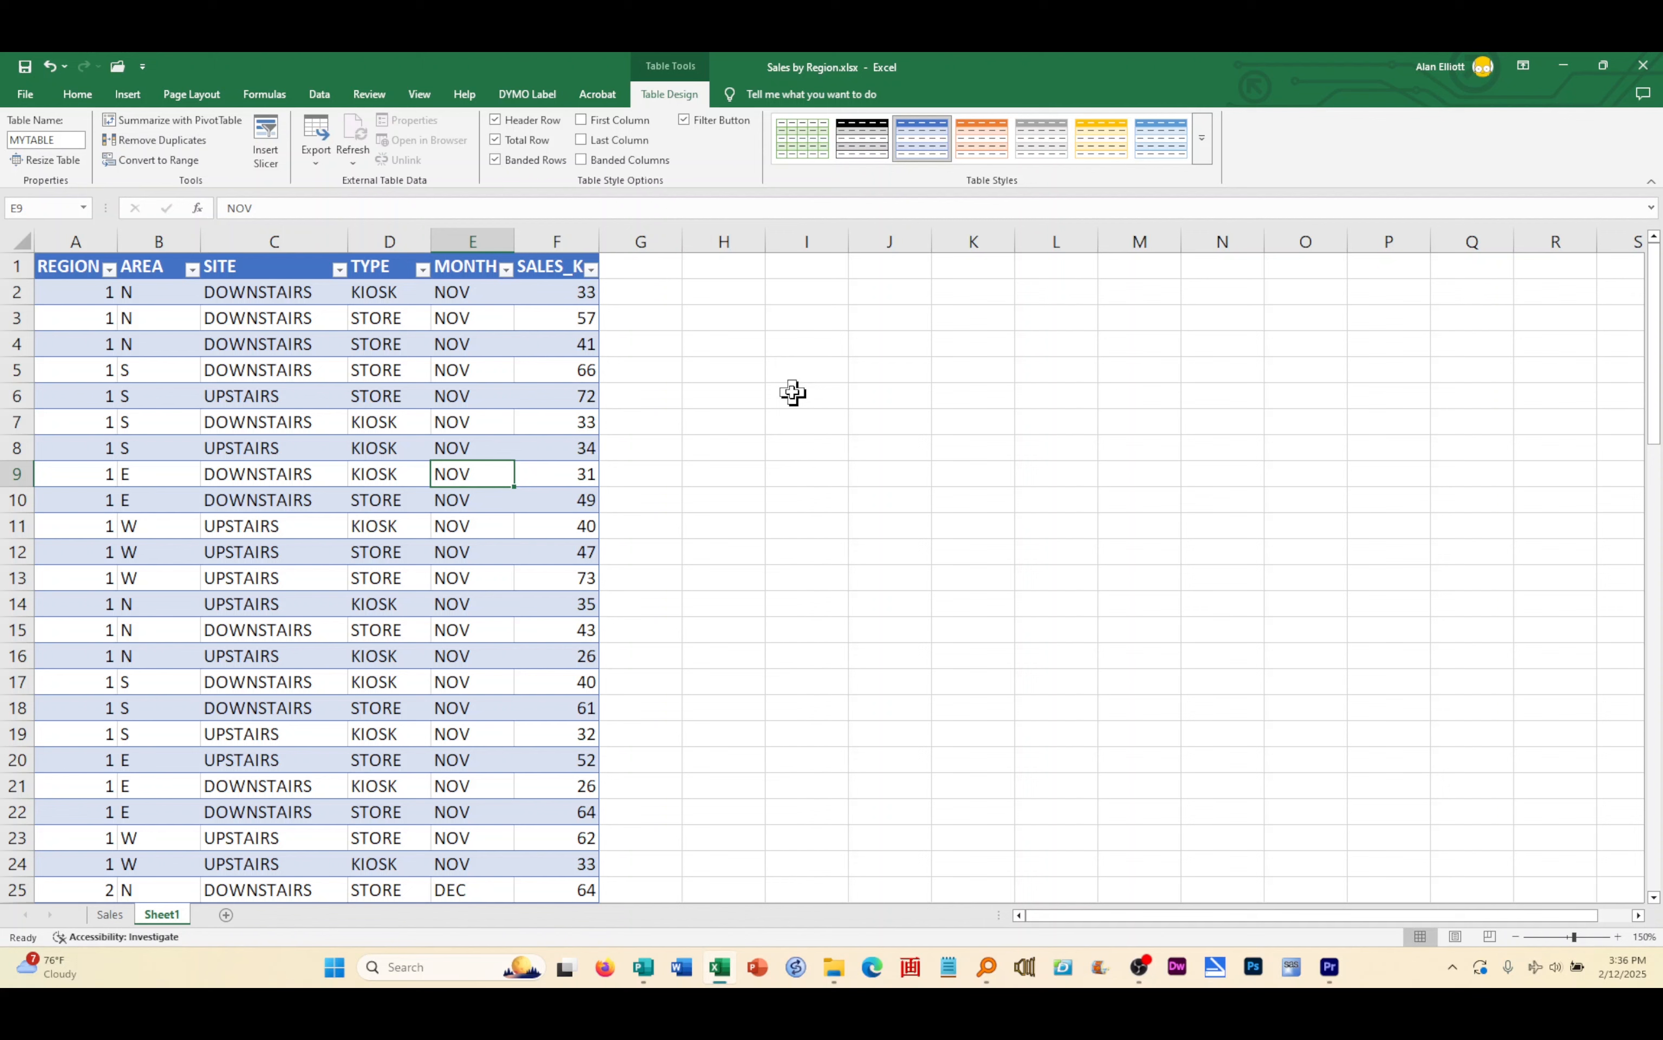
# - Insert a slicer for the table's MONTH column
pyautogui.click(378, 398)
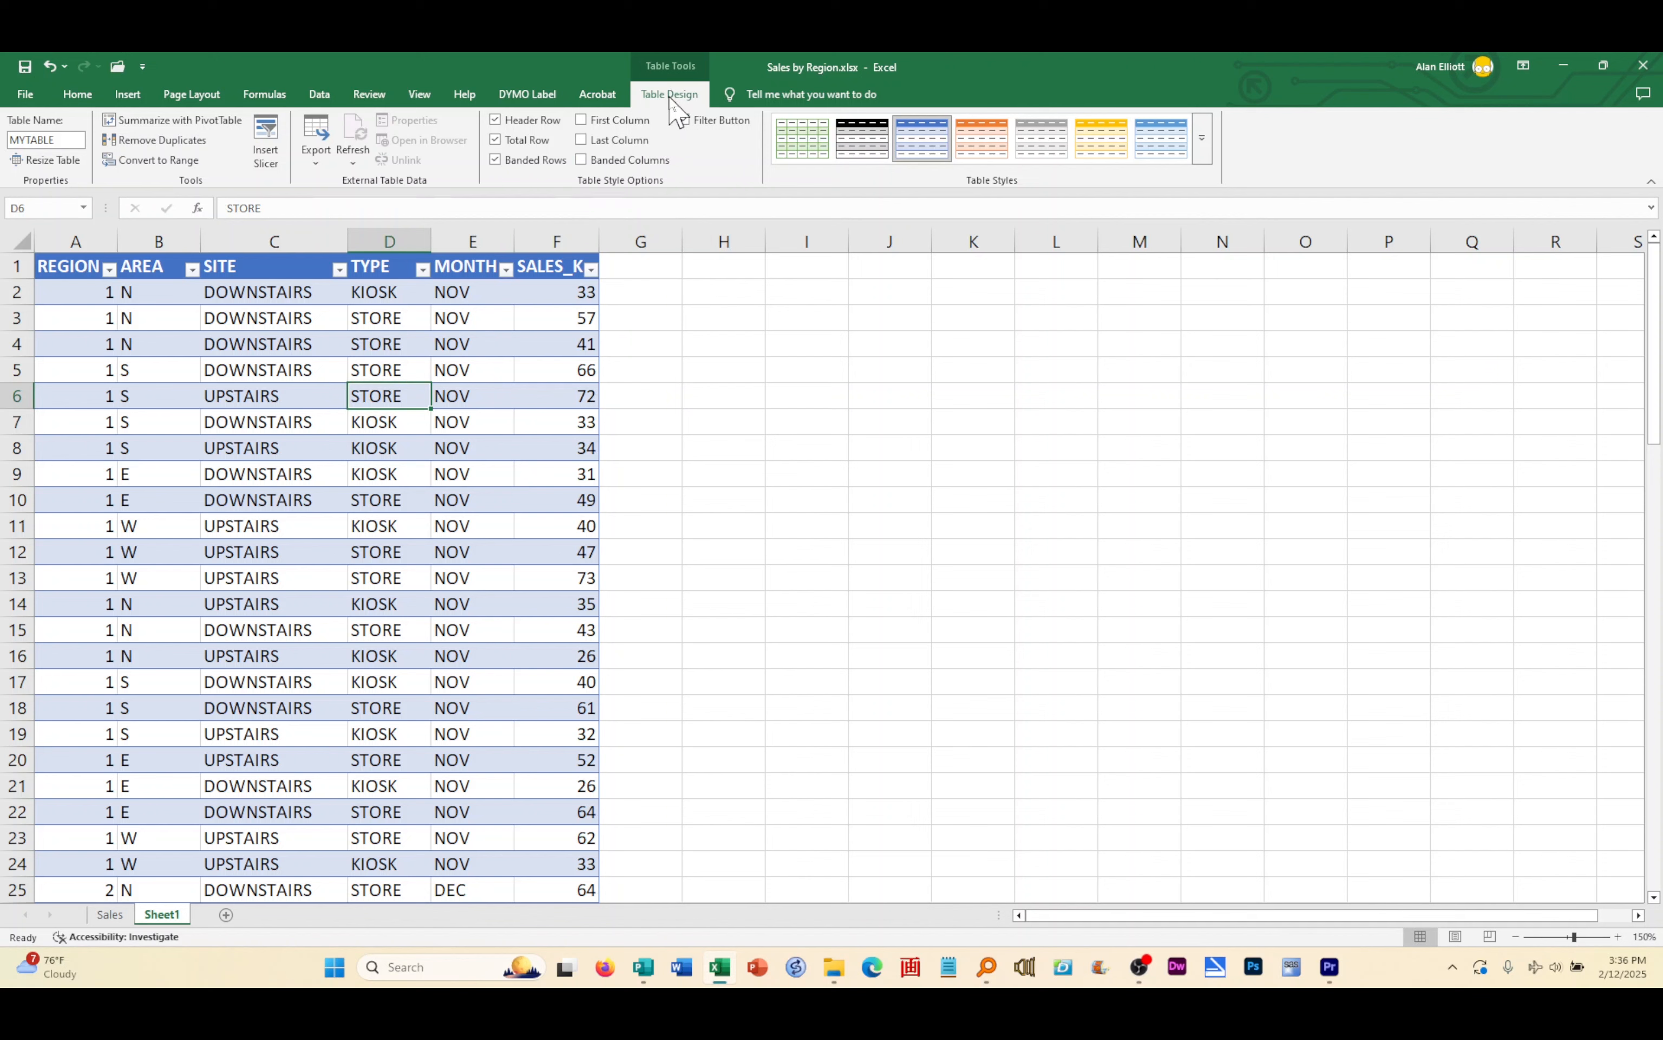
pyautogui.click(266, 165)
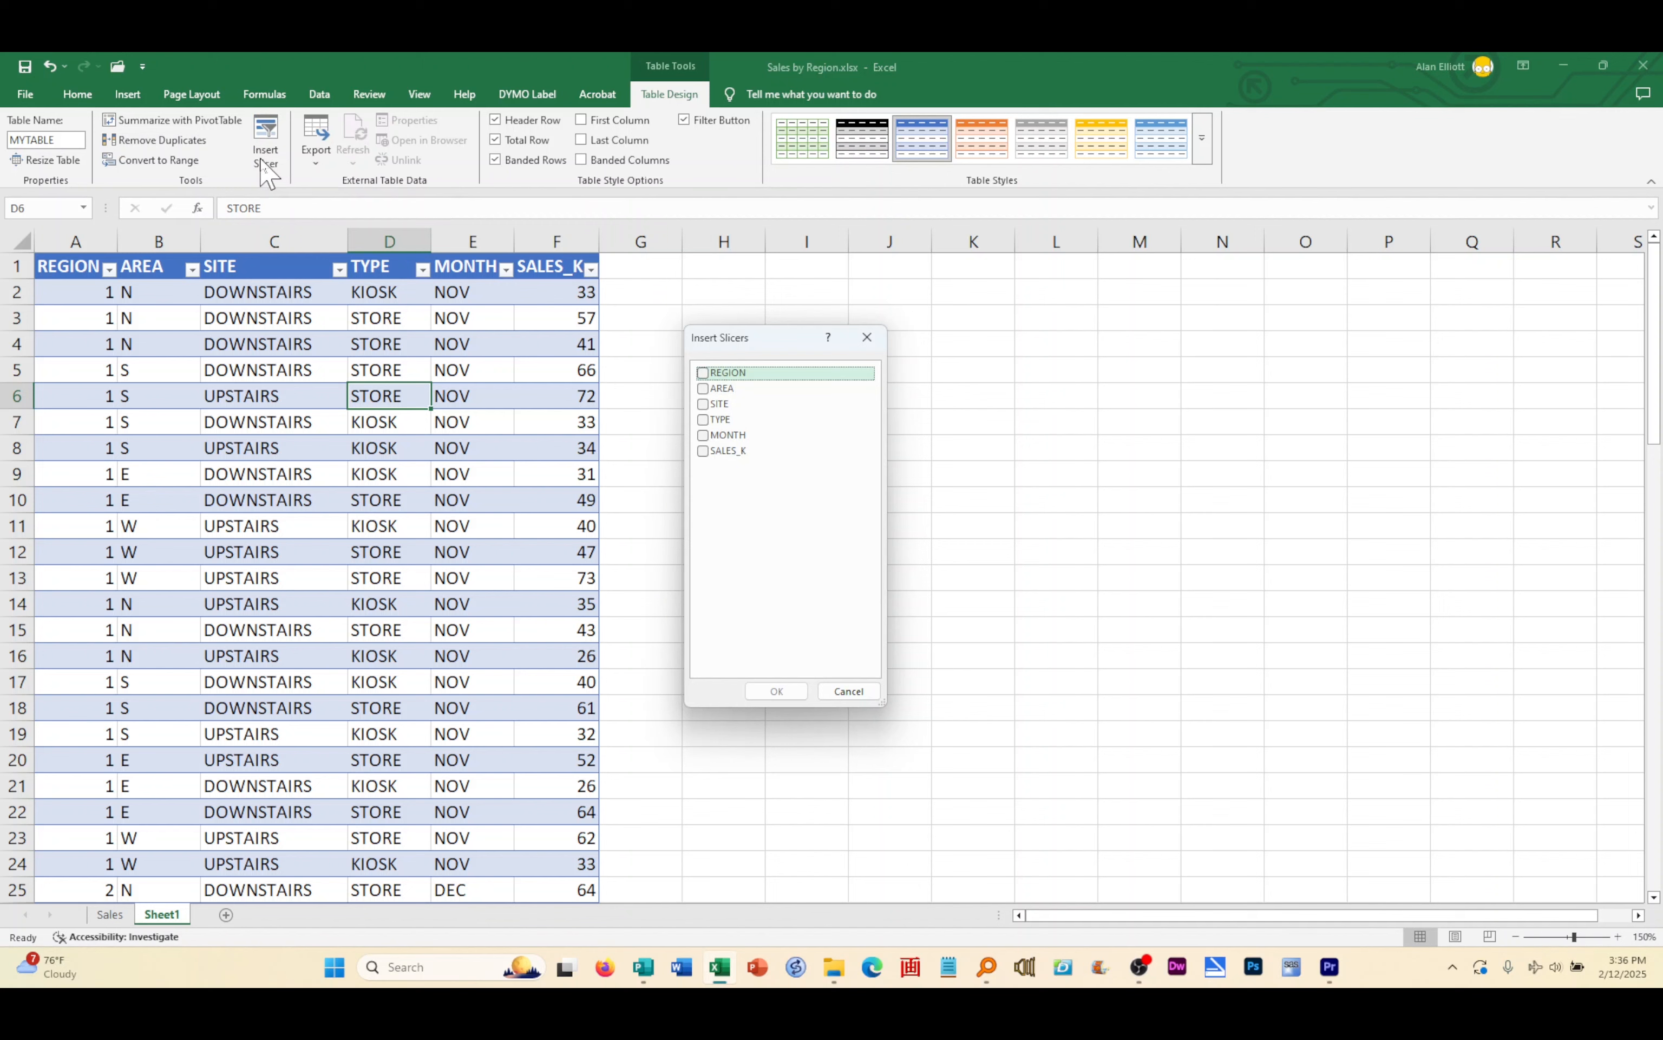
pyautogui.click(704, 436)
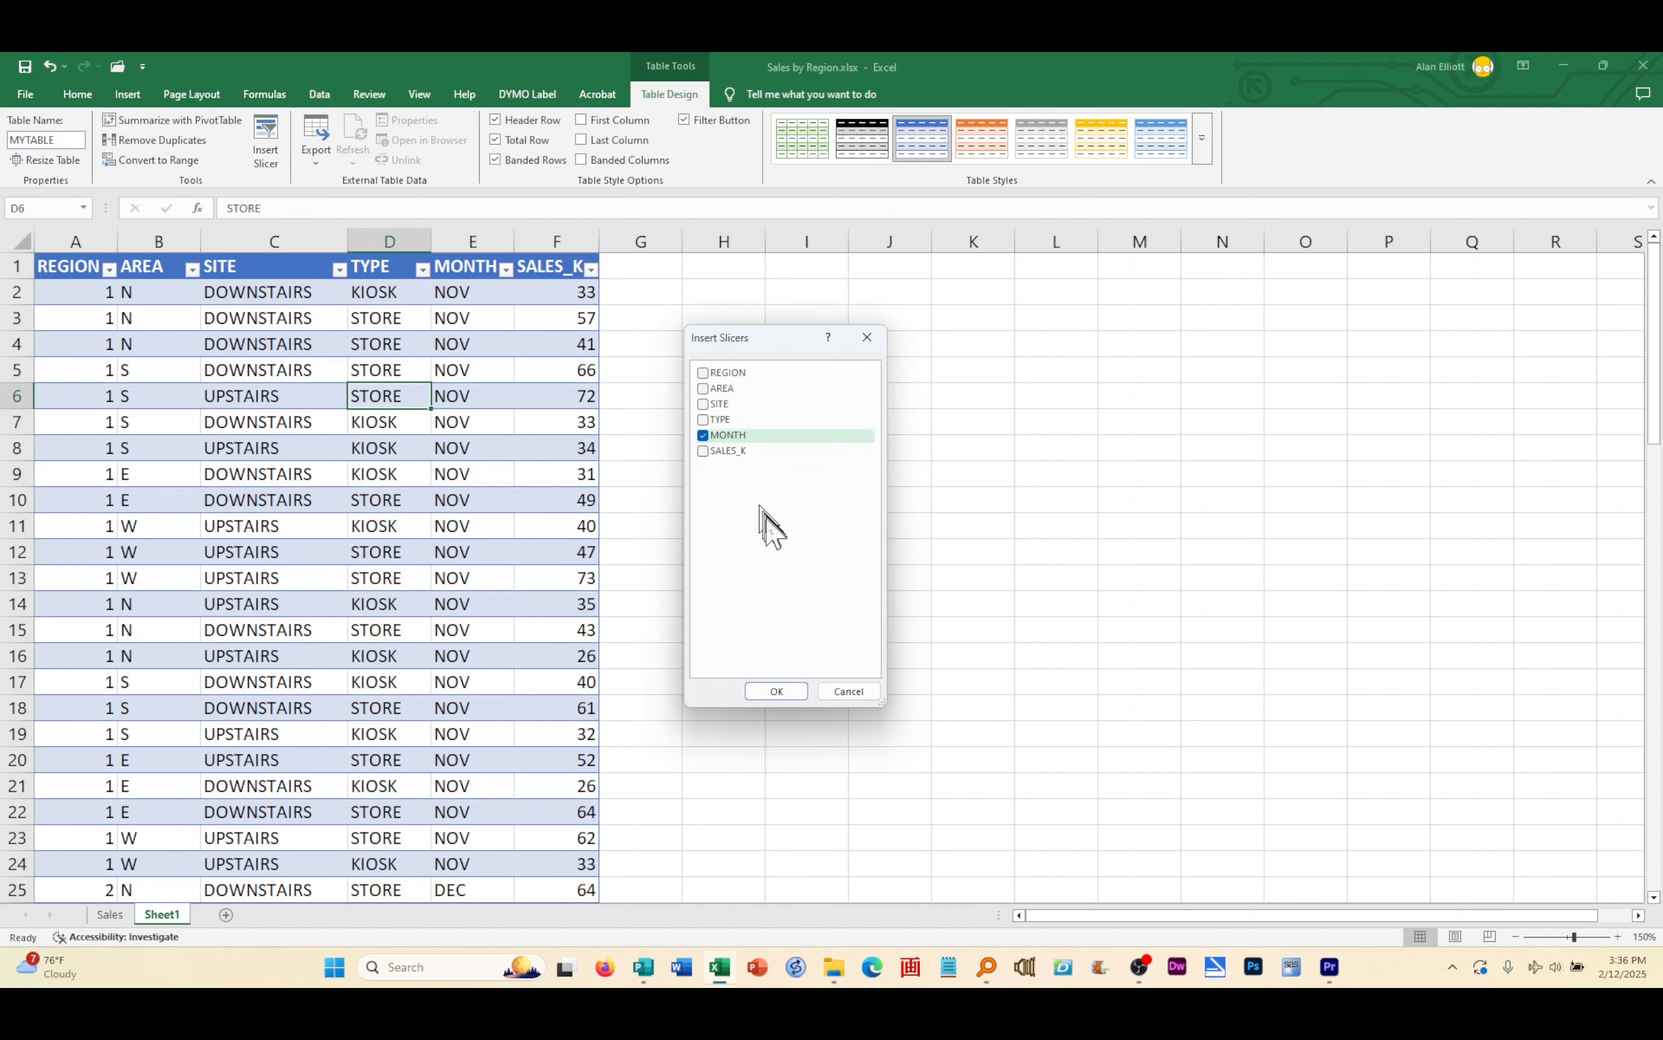
pyautogui.click(776, 691)
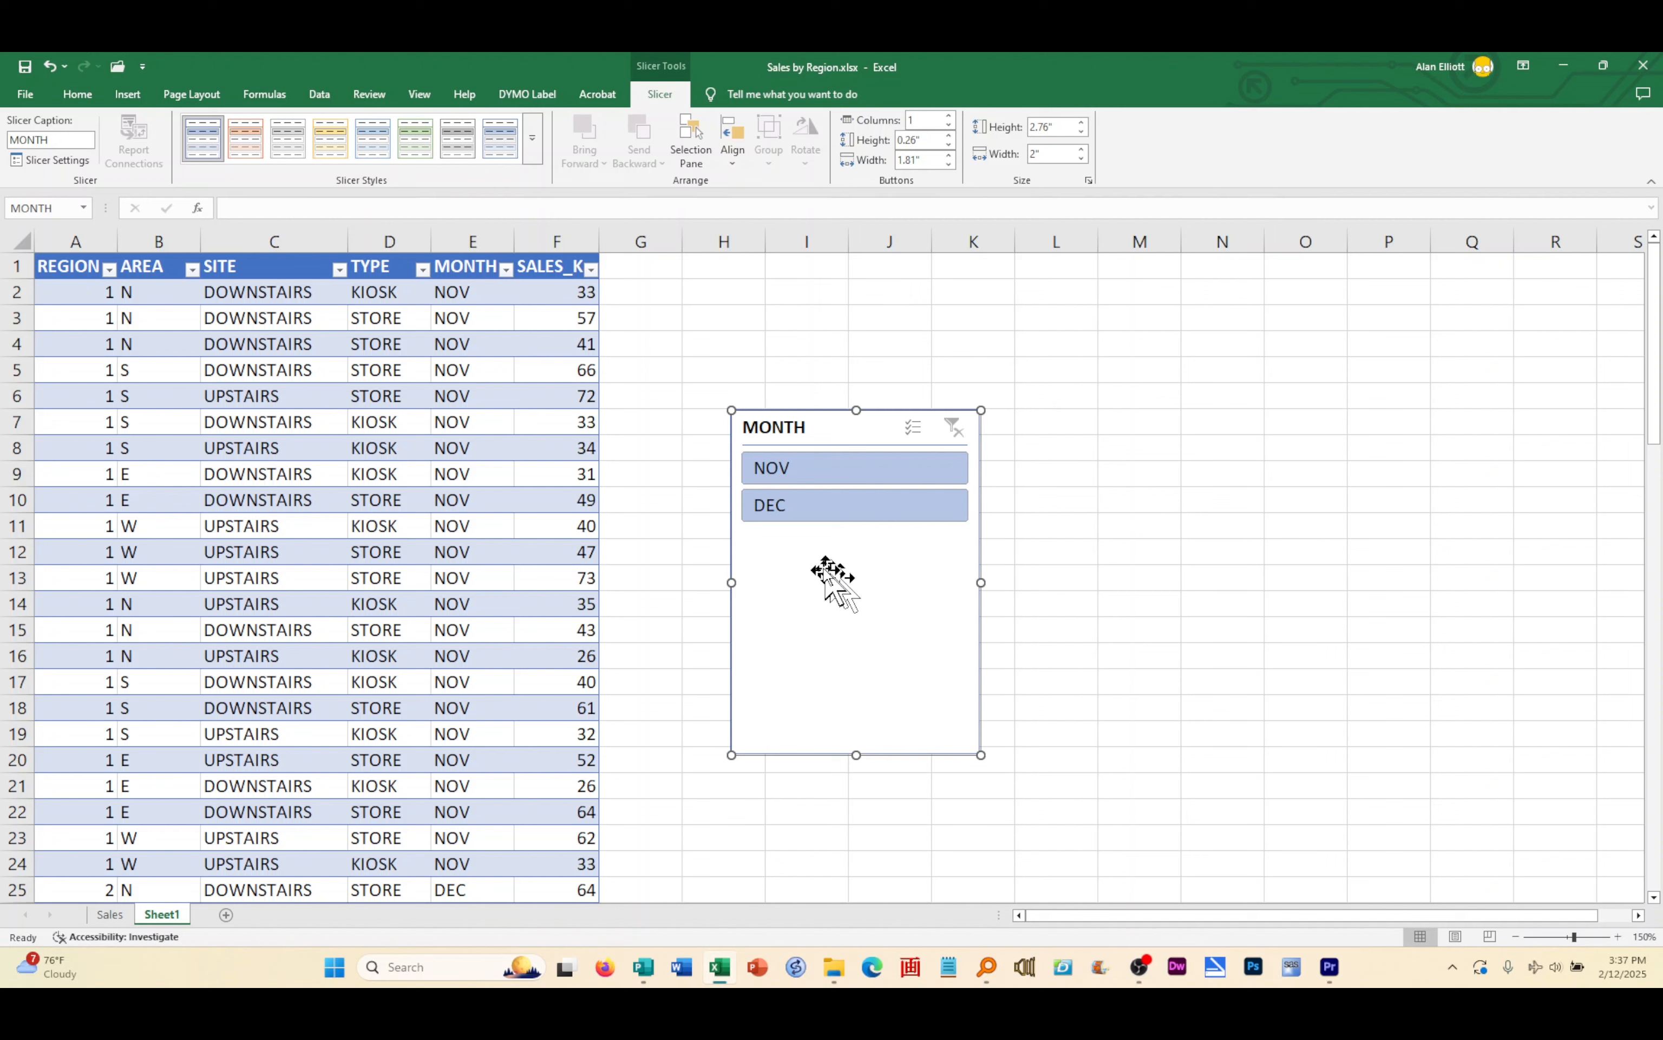
# - Filter the table by NOV and by DEC with the MONTH slicer, and remove both the filter and the slicer
pyautogui.click(823, 474)
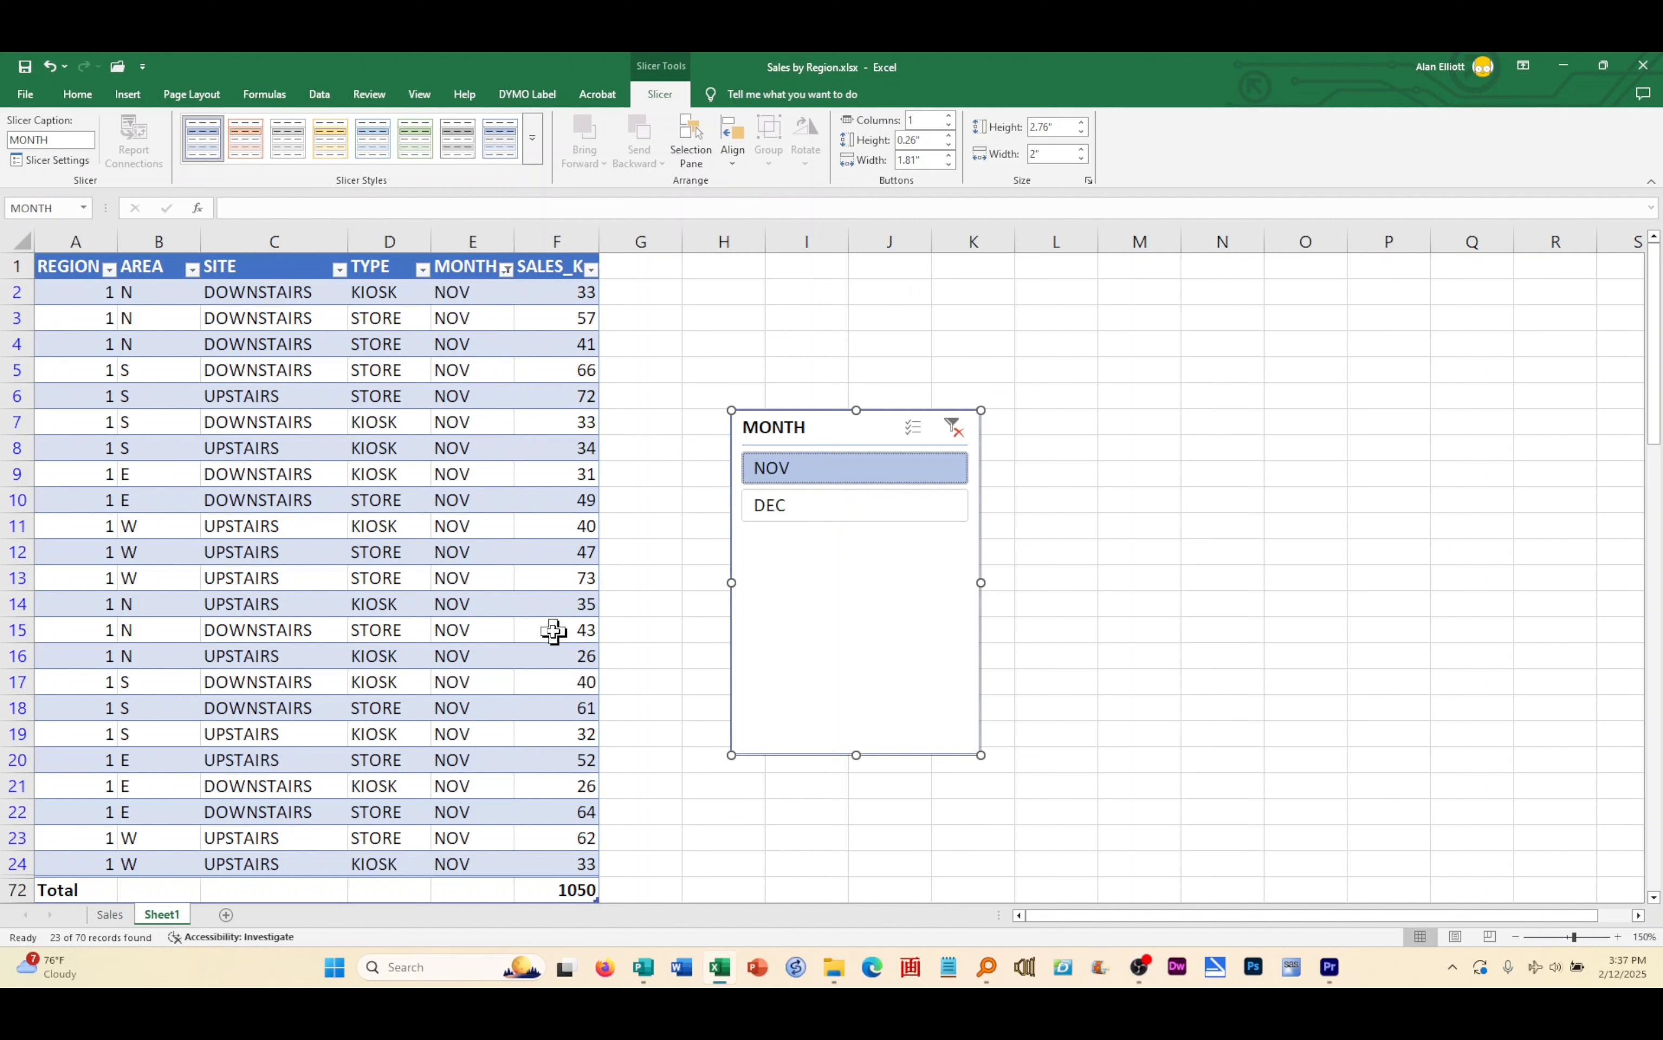
pyautogui.click(866, 515)
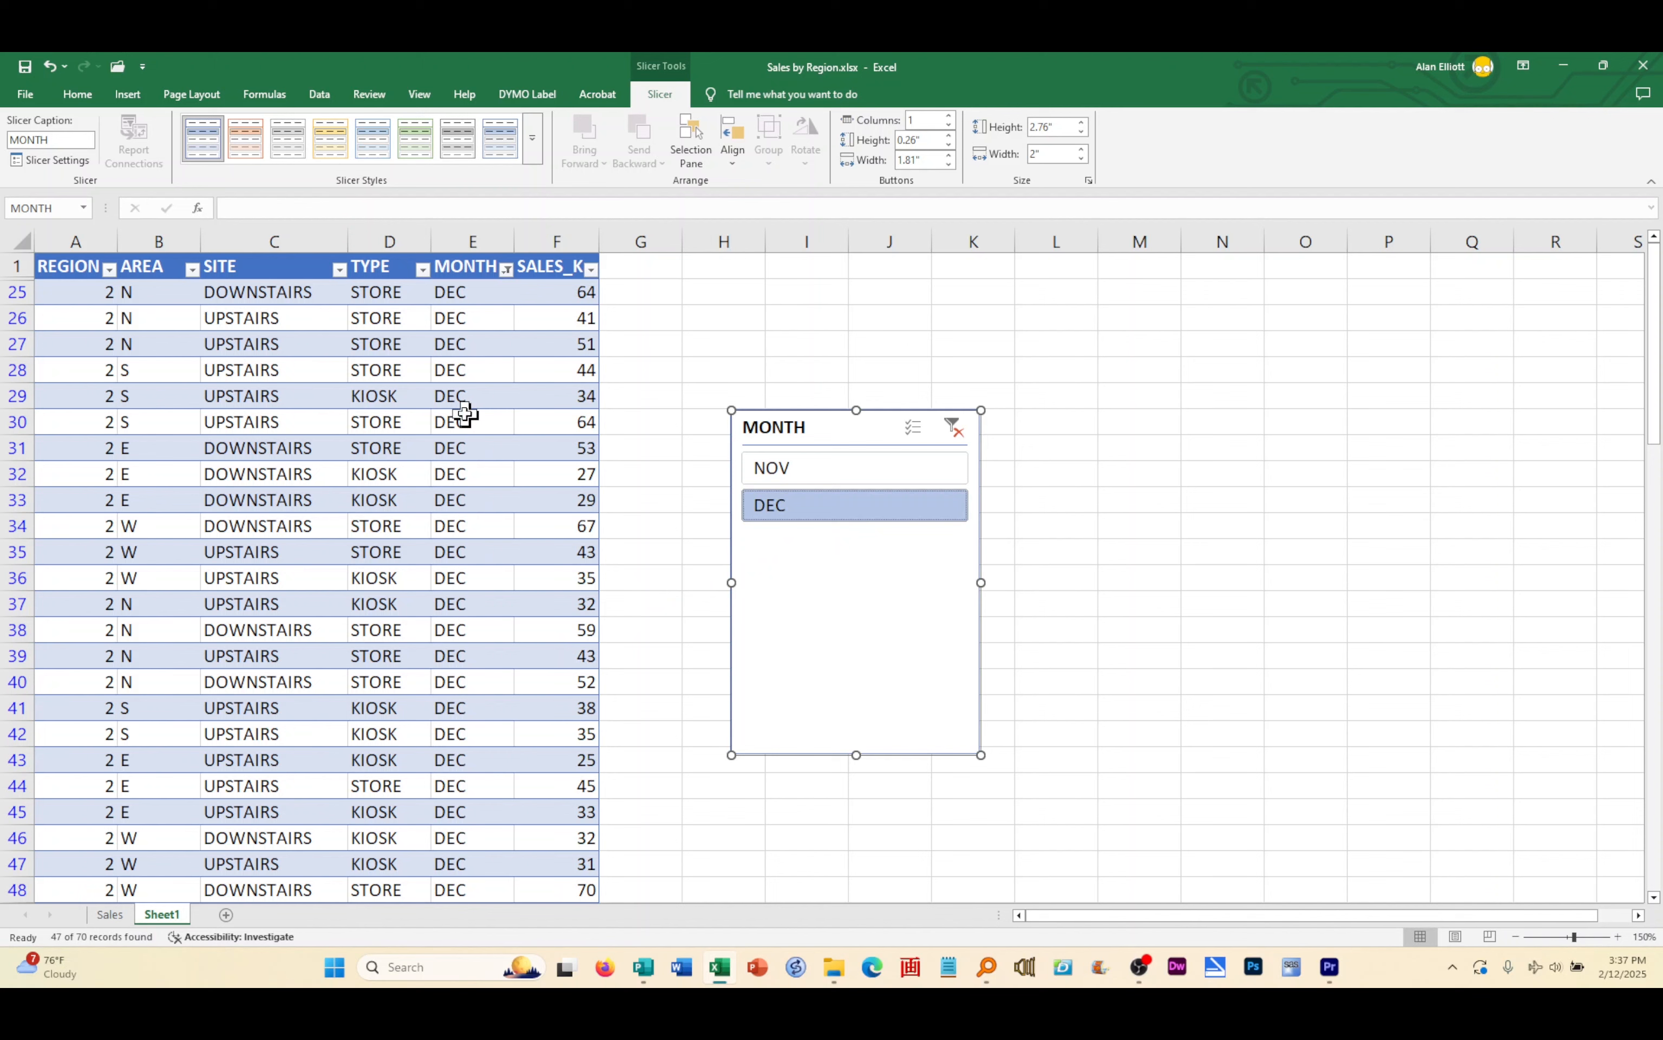
pyautogui.click(960, 444)
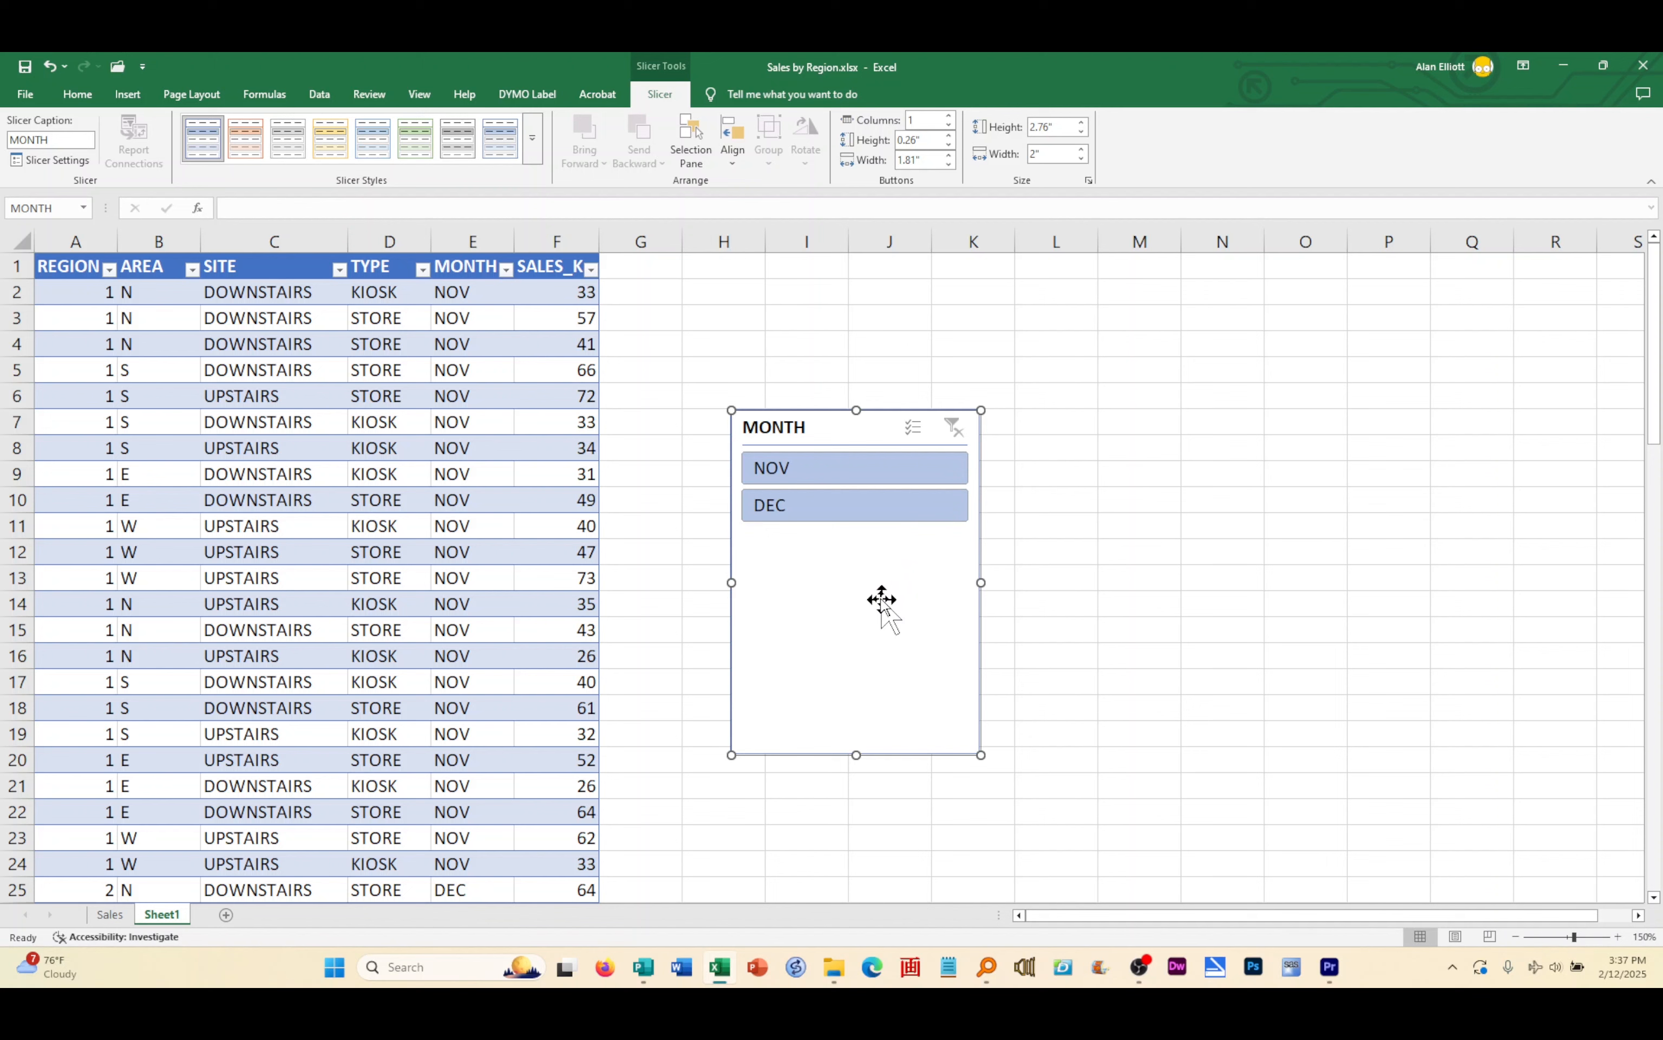
pyautogui.press('Delete')
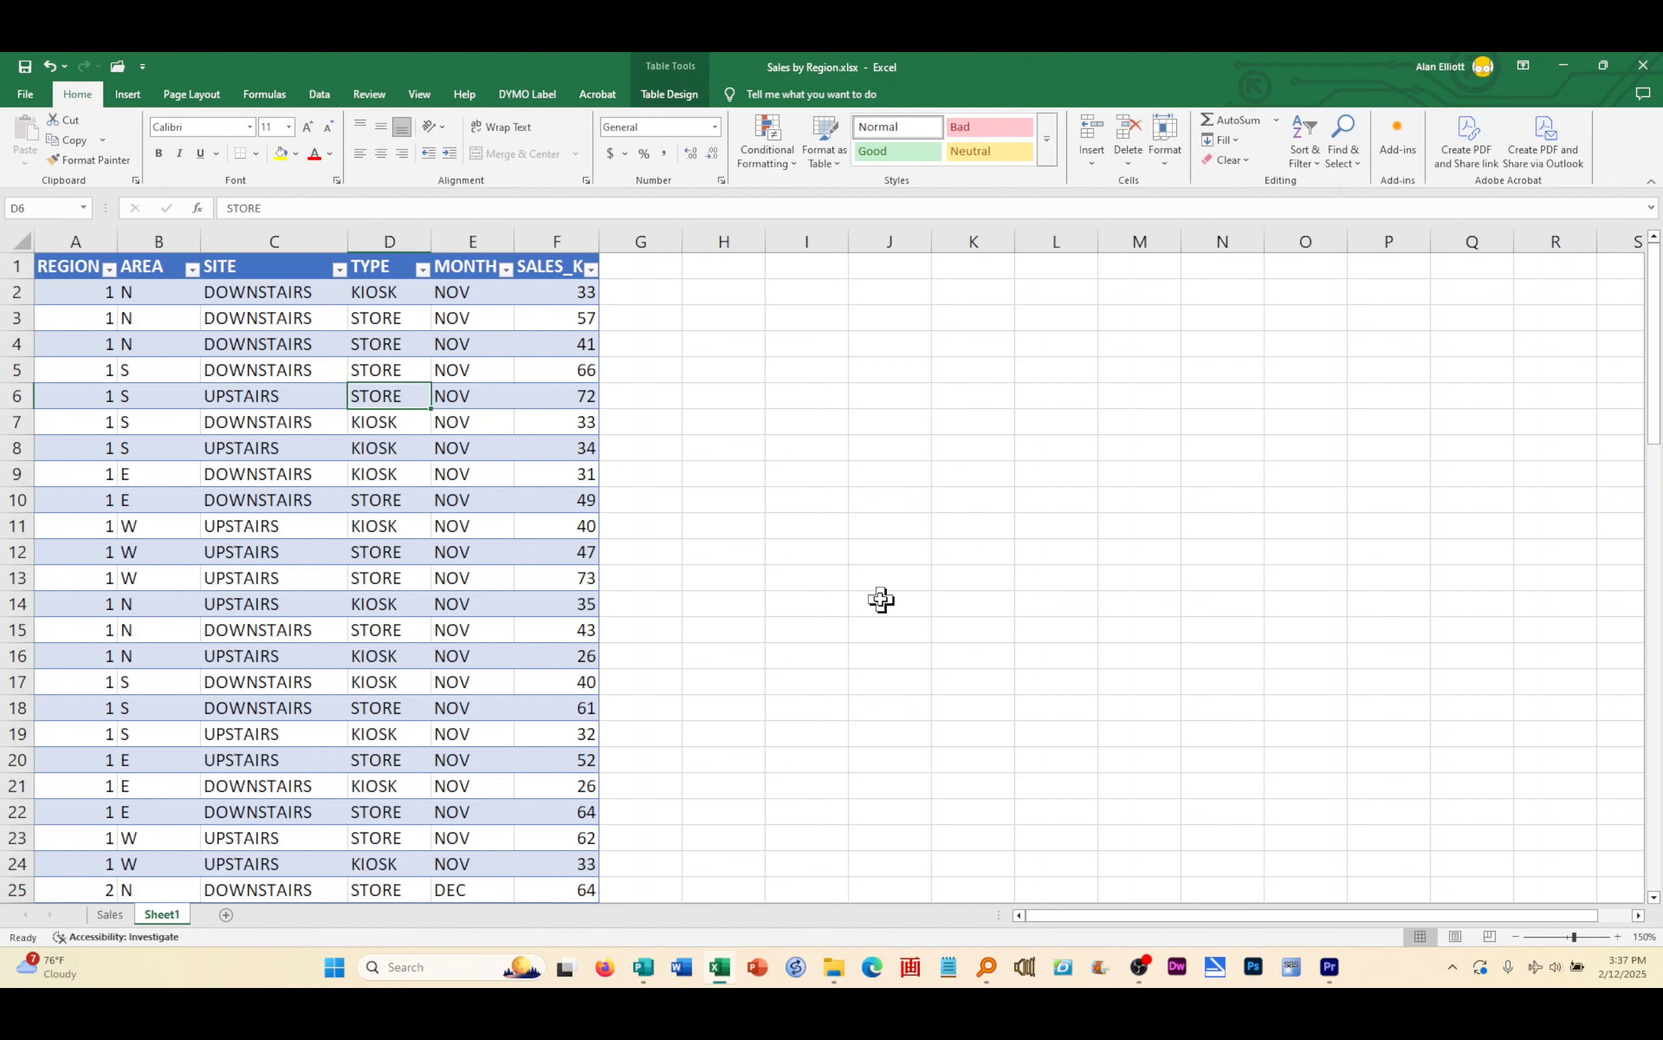
# - Insert a new row at row 12 and fill it with a copy of the row 11 table data
pyautogui.rightClick(10, 550)
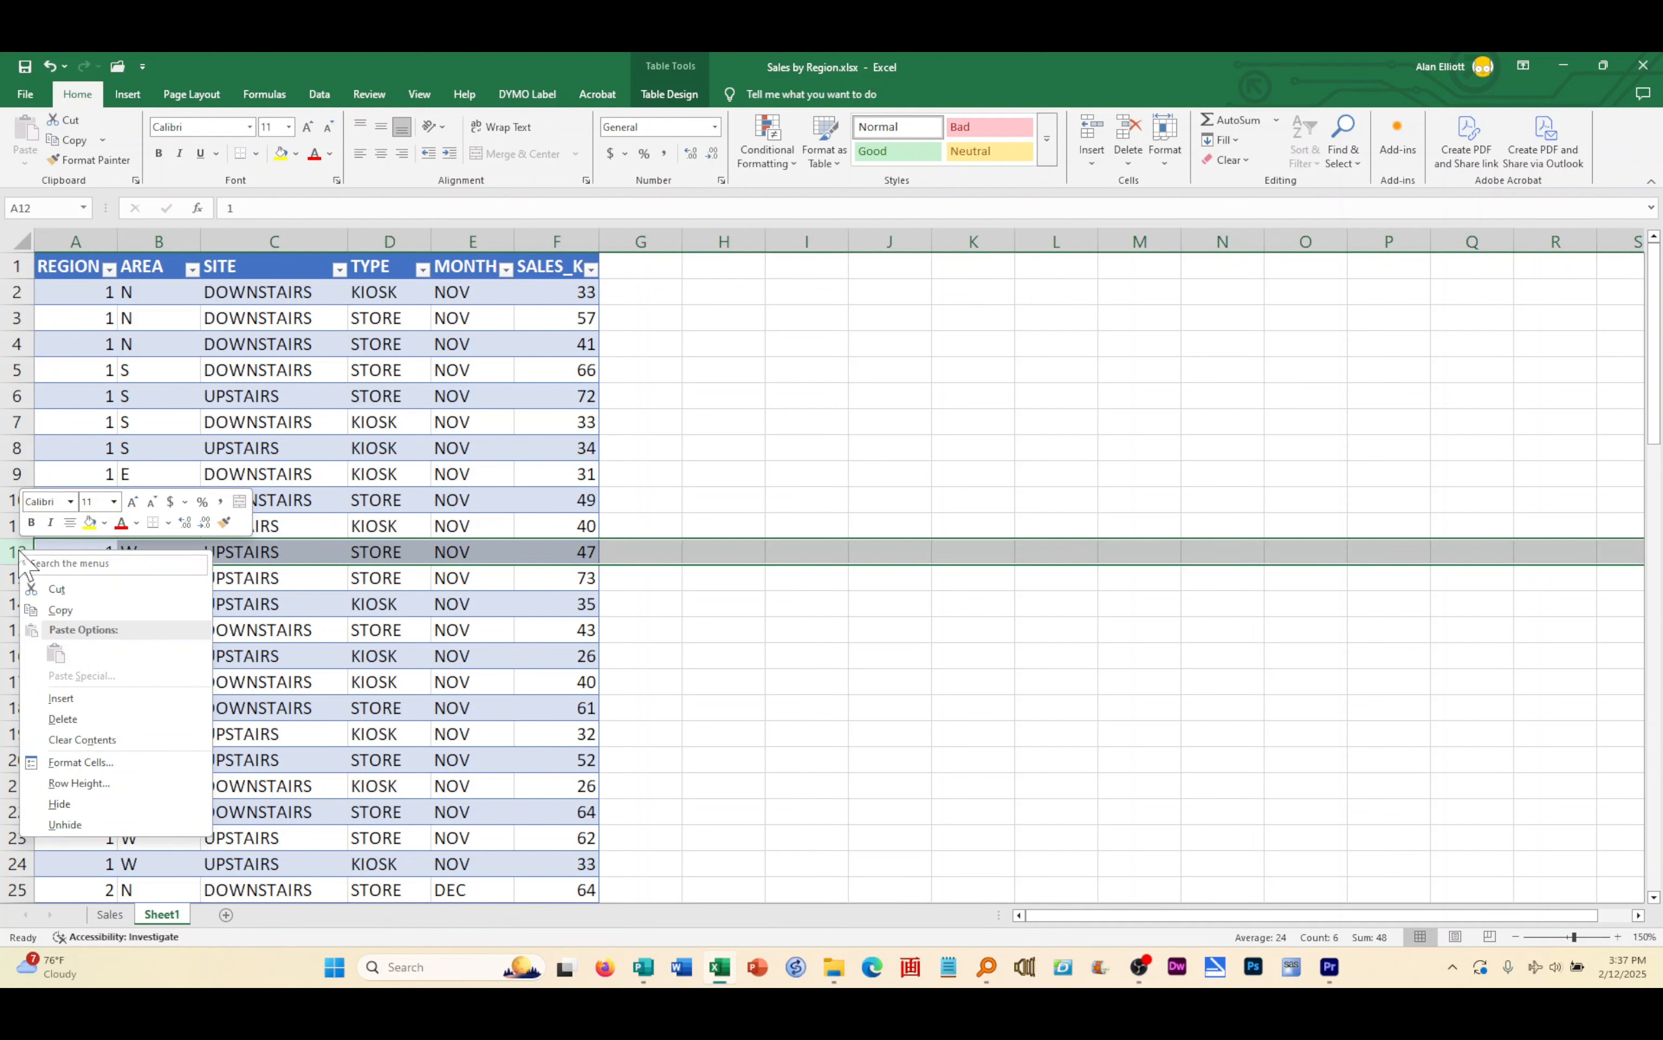
pyautogui.click(89, 698)
pyautogui.moveTo(65, 526); pyautogui.dragTo(552, 523)
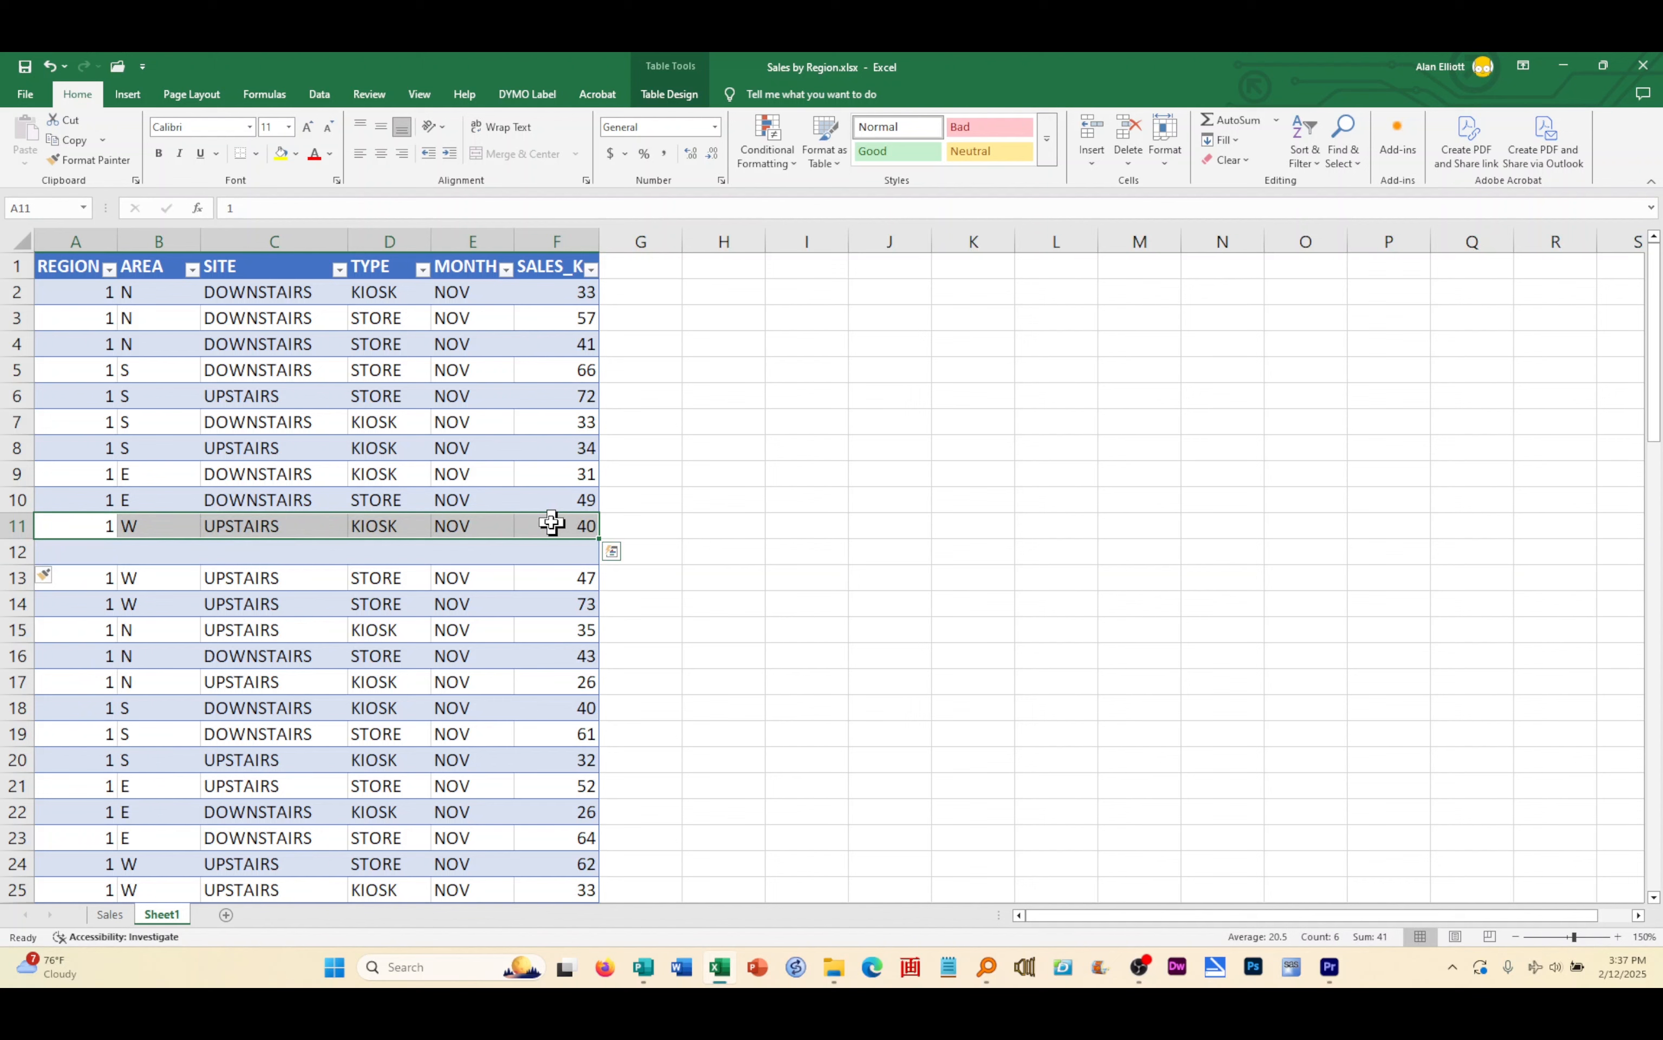
pyautogui.hotkey('ctrl', 'c')
pyautogui.click(82, 550)
pyautogui.hotkey('ctrl', 'v')
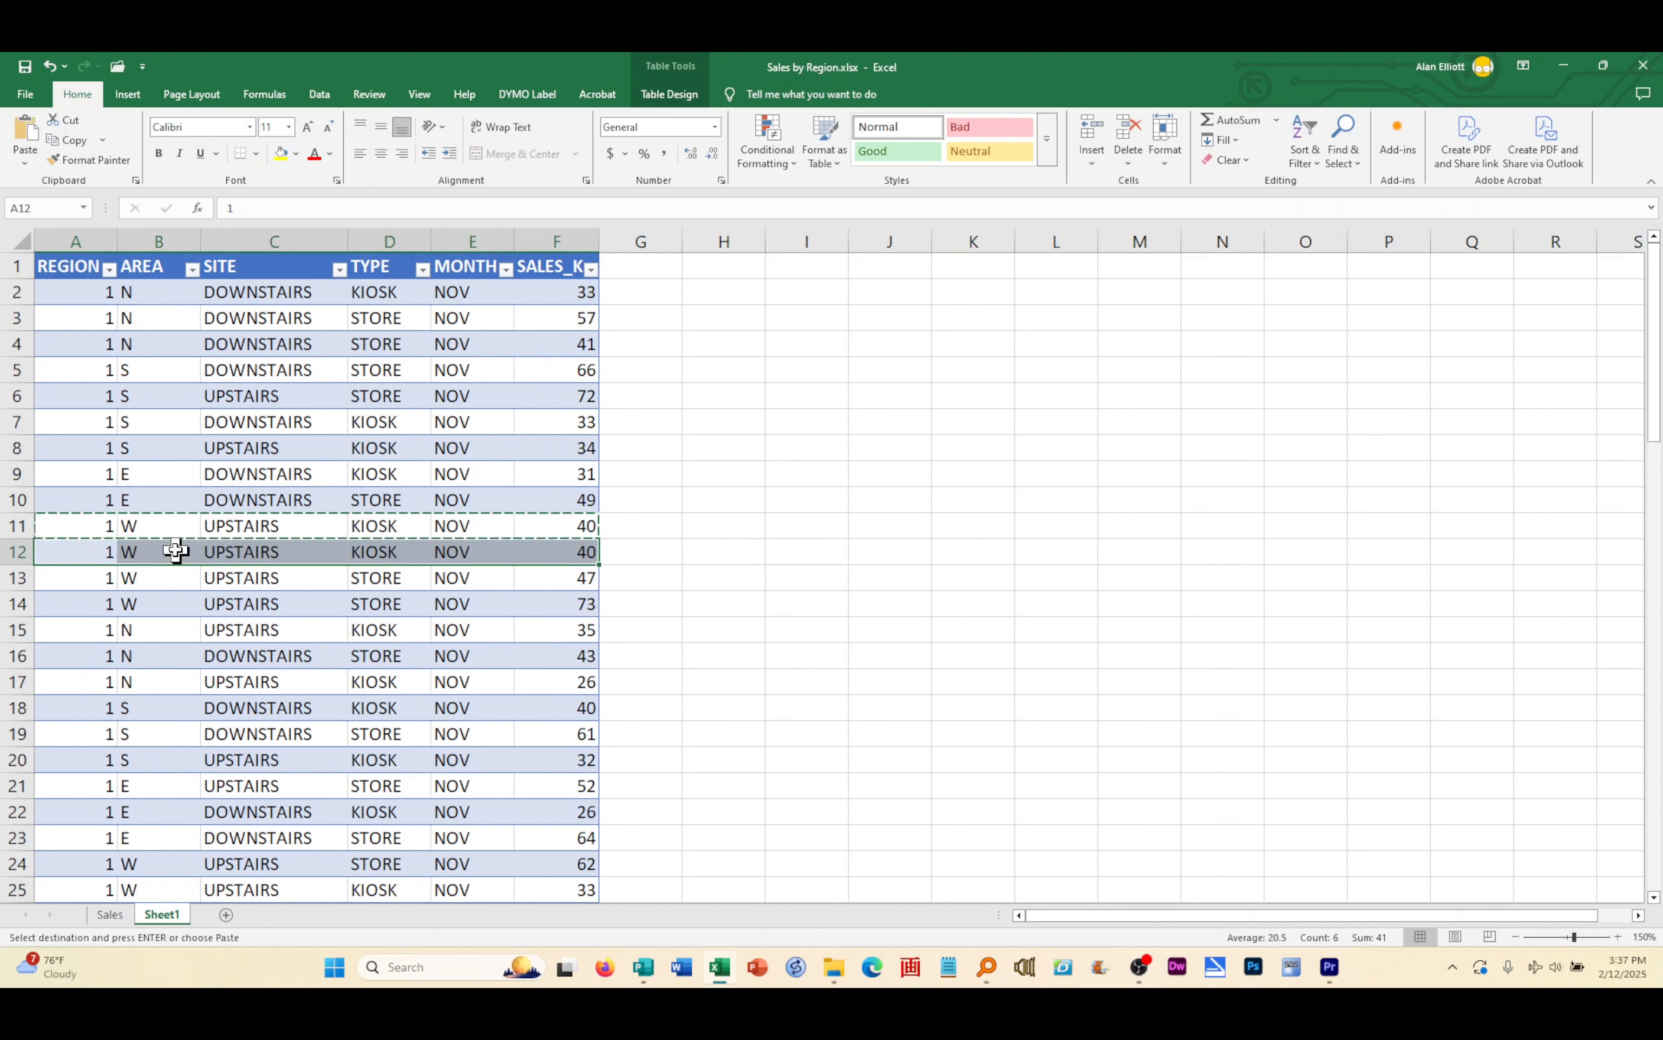
pyautogui.click(726, 578)
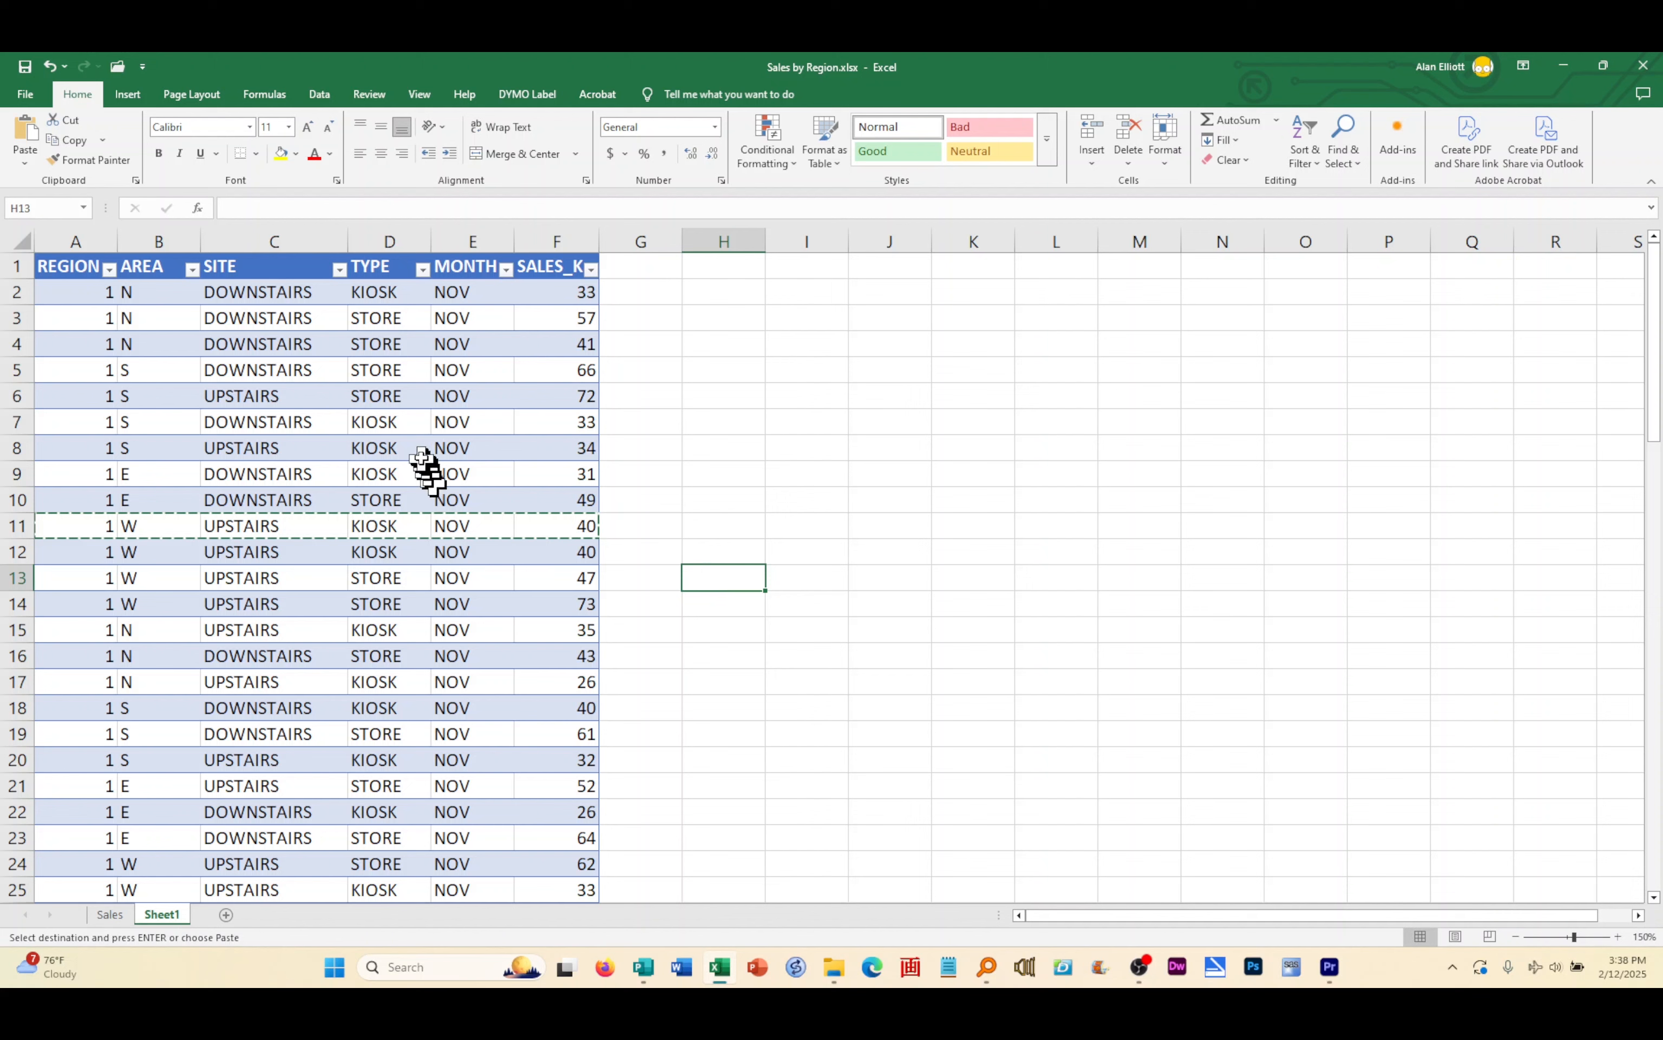
# - Remove duplicate rows from the table, comparing all columns and treating the first row as headers
pyautogui.click(316, 448)
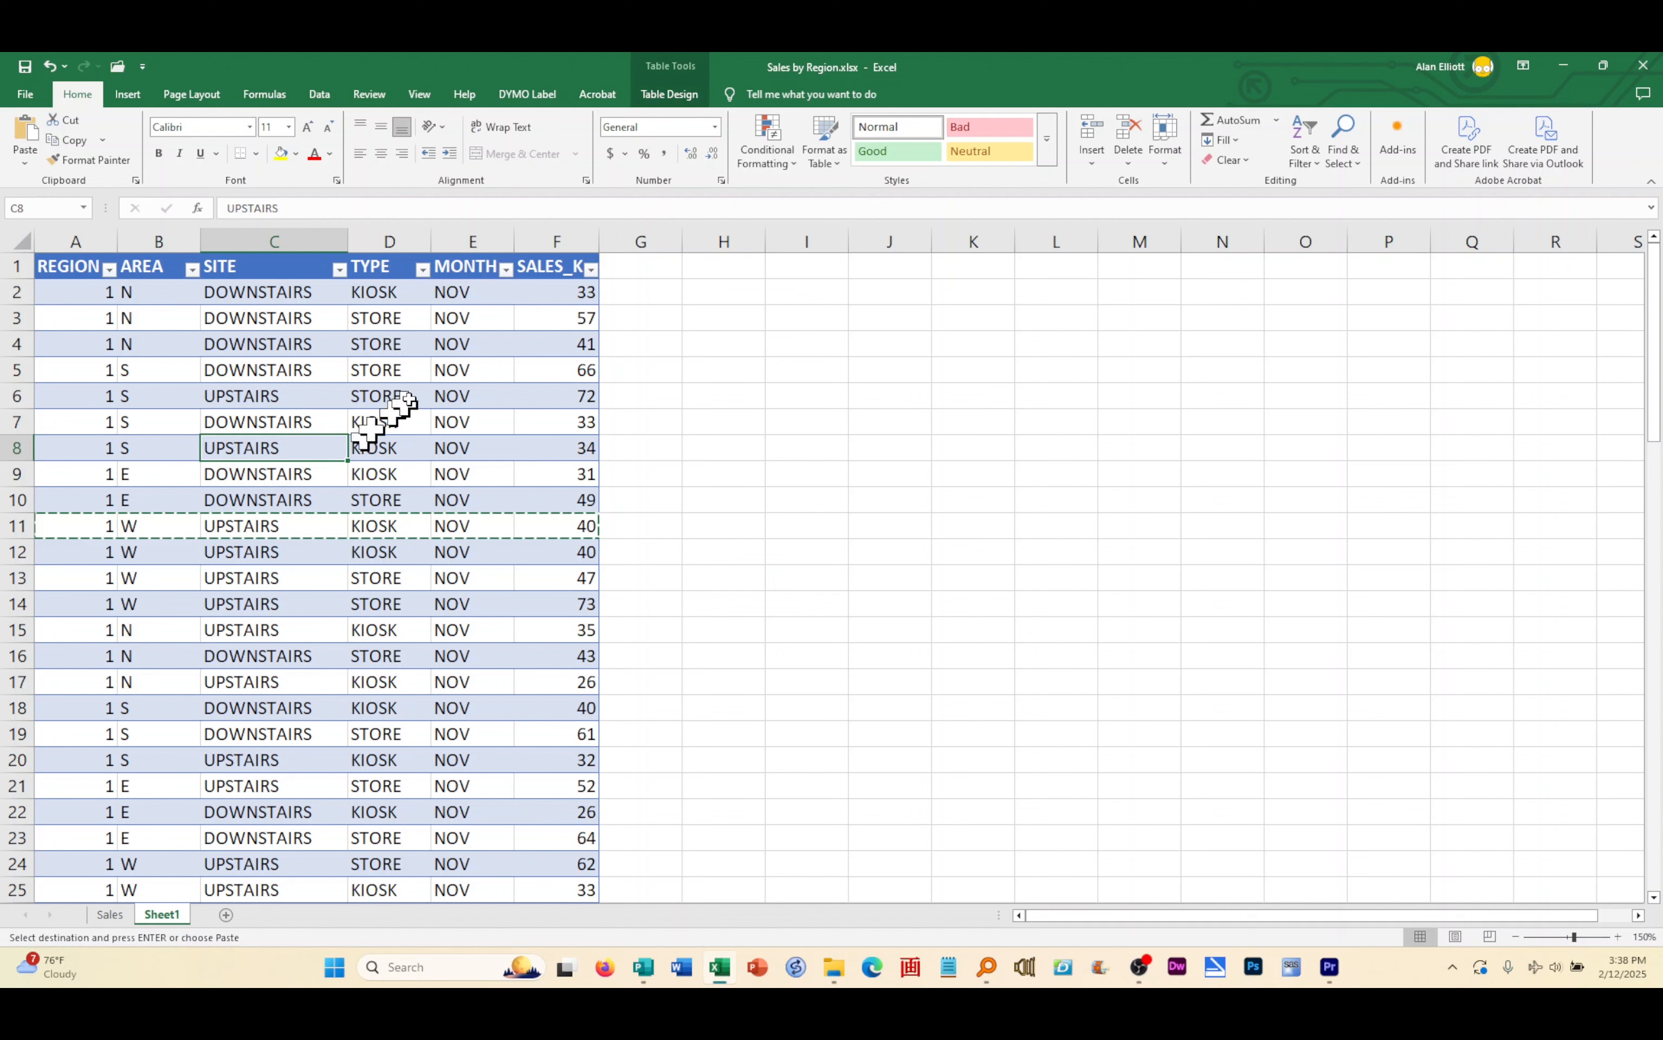
pyautogui.click(684, 96)
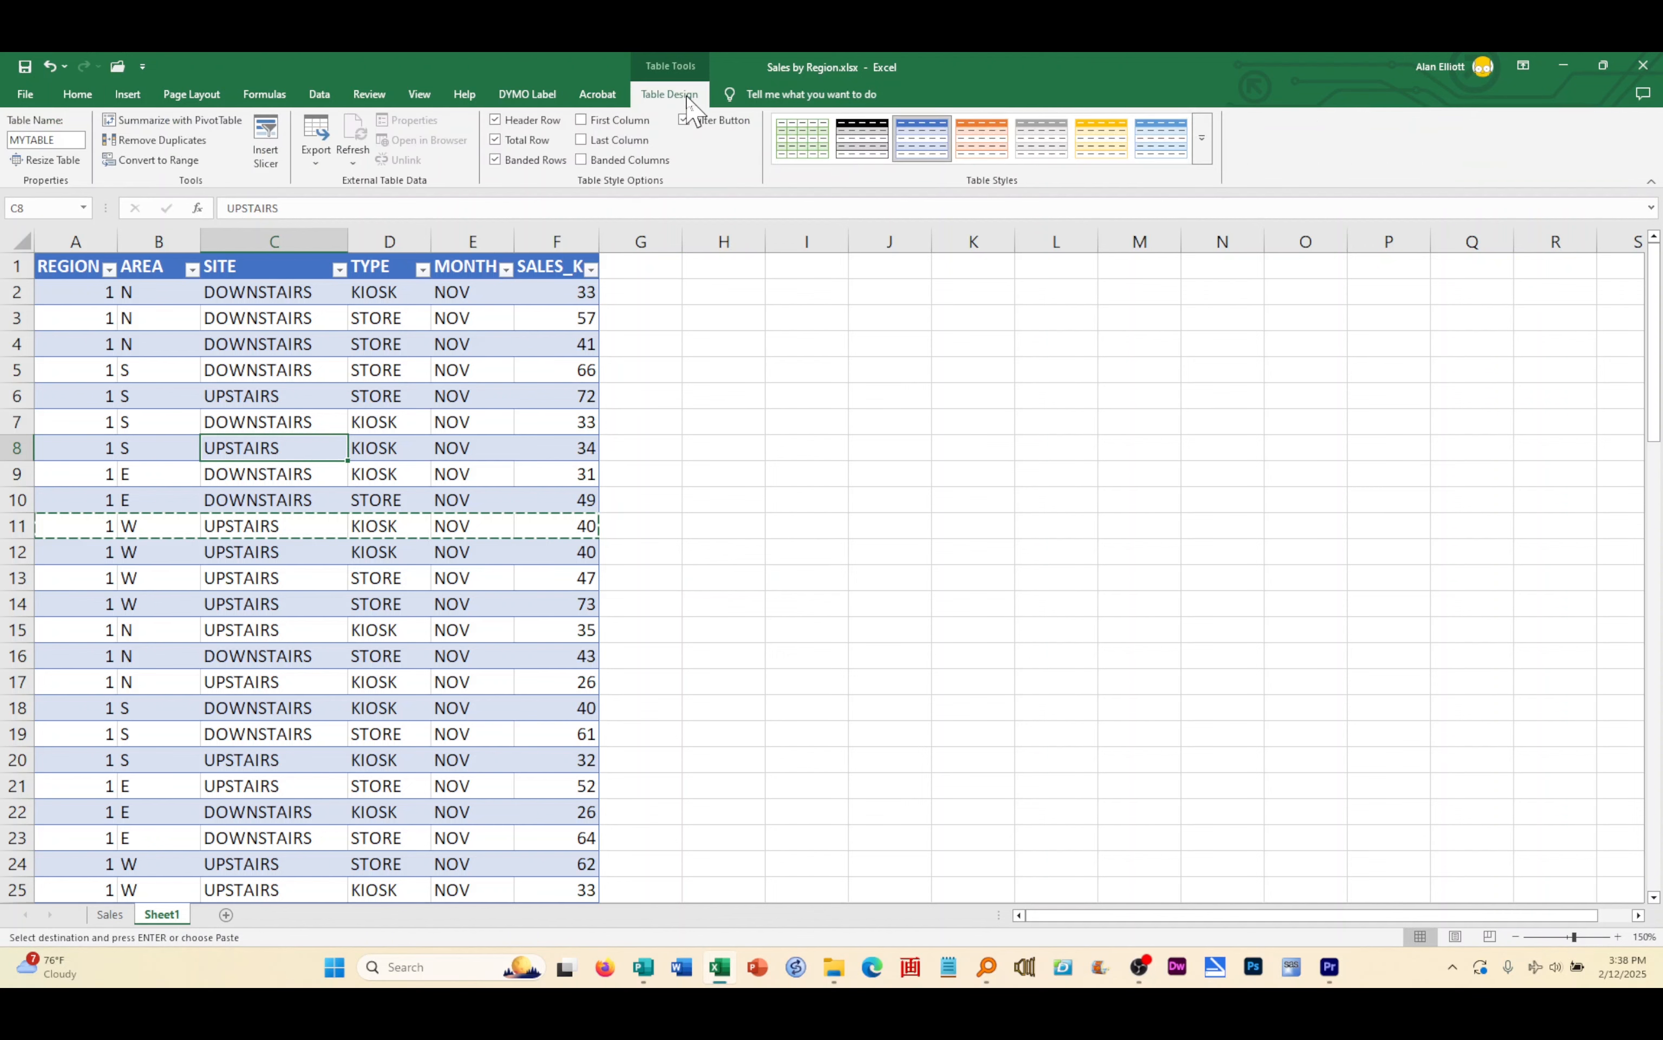
pyautogui.click(161, 141)
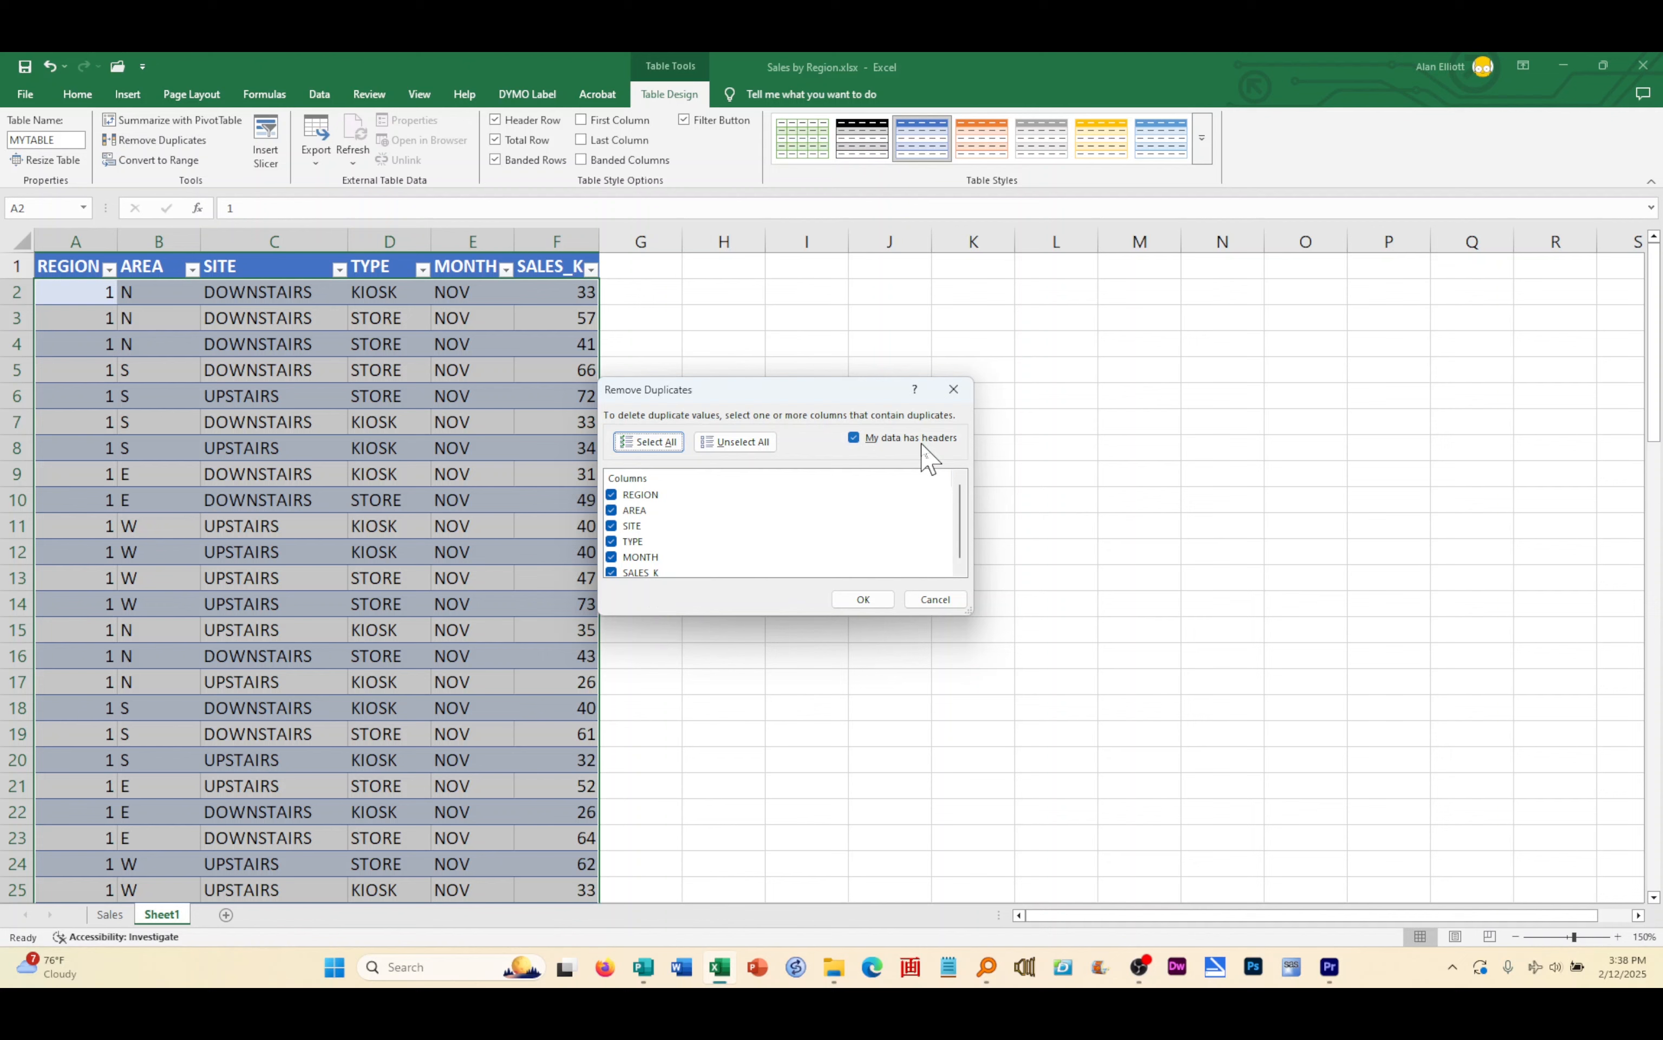
pyautogui.click(870, 599)
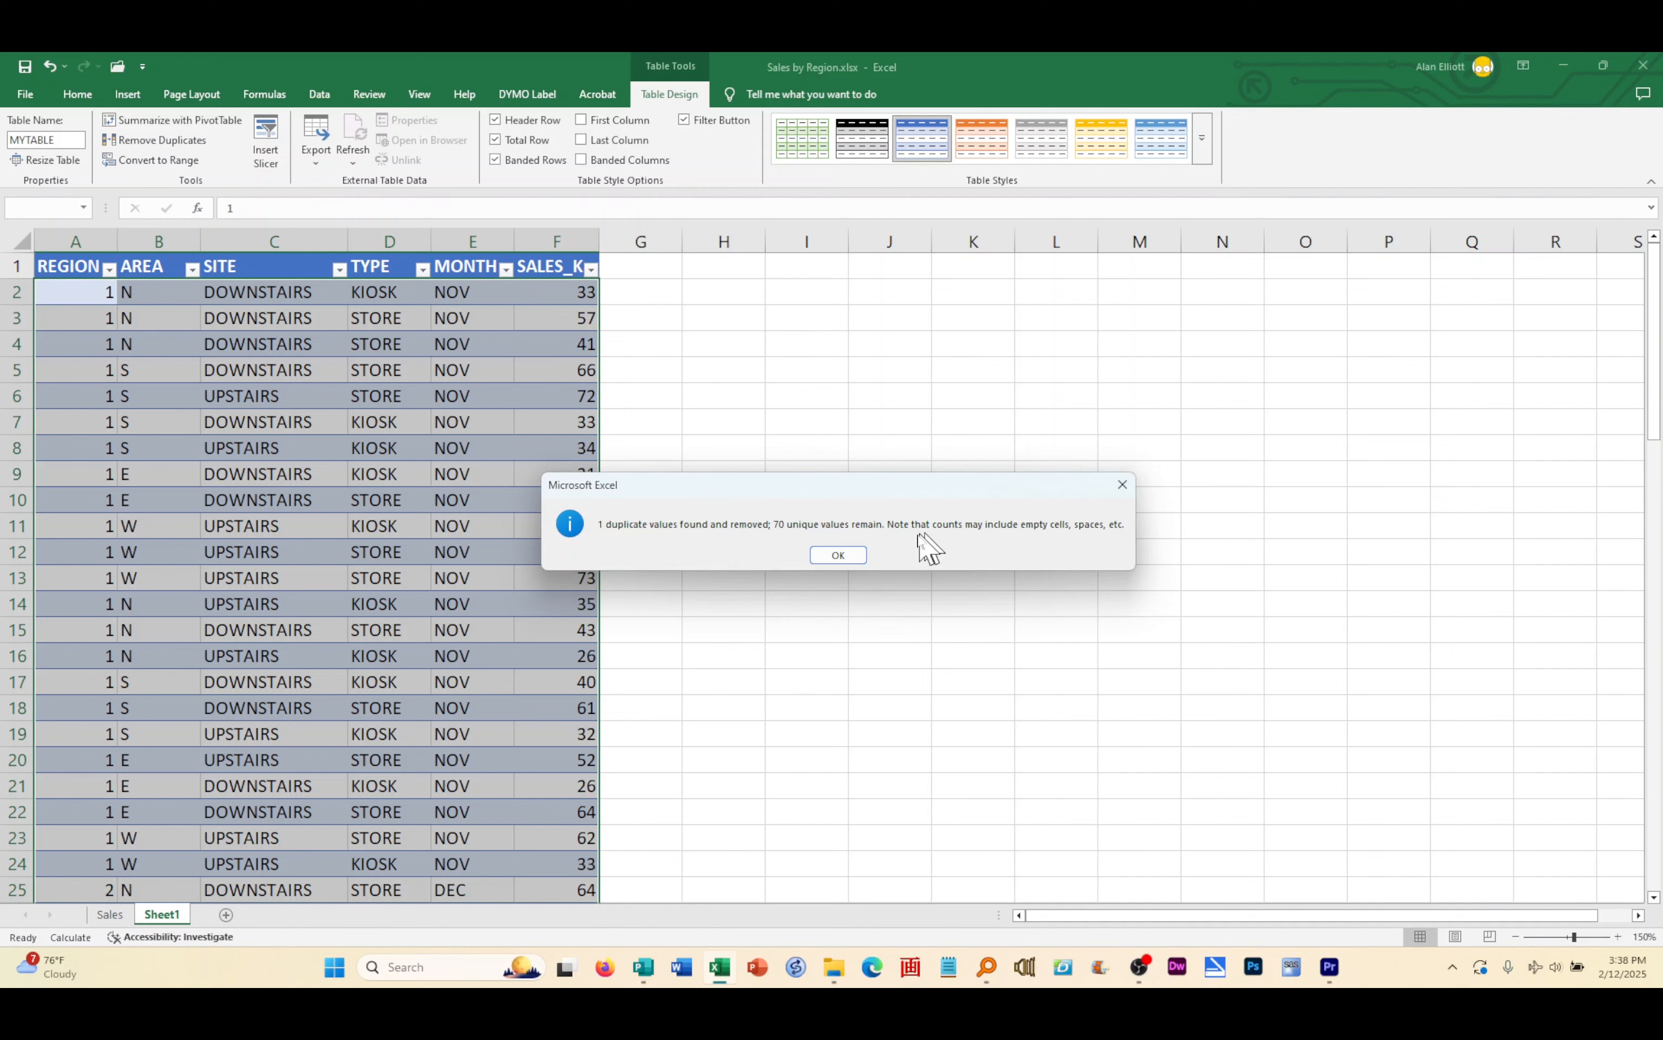
pyautogui.click(841, 555)
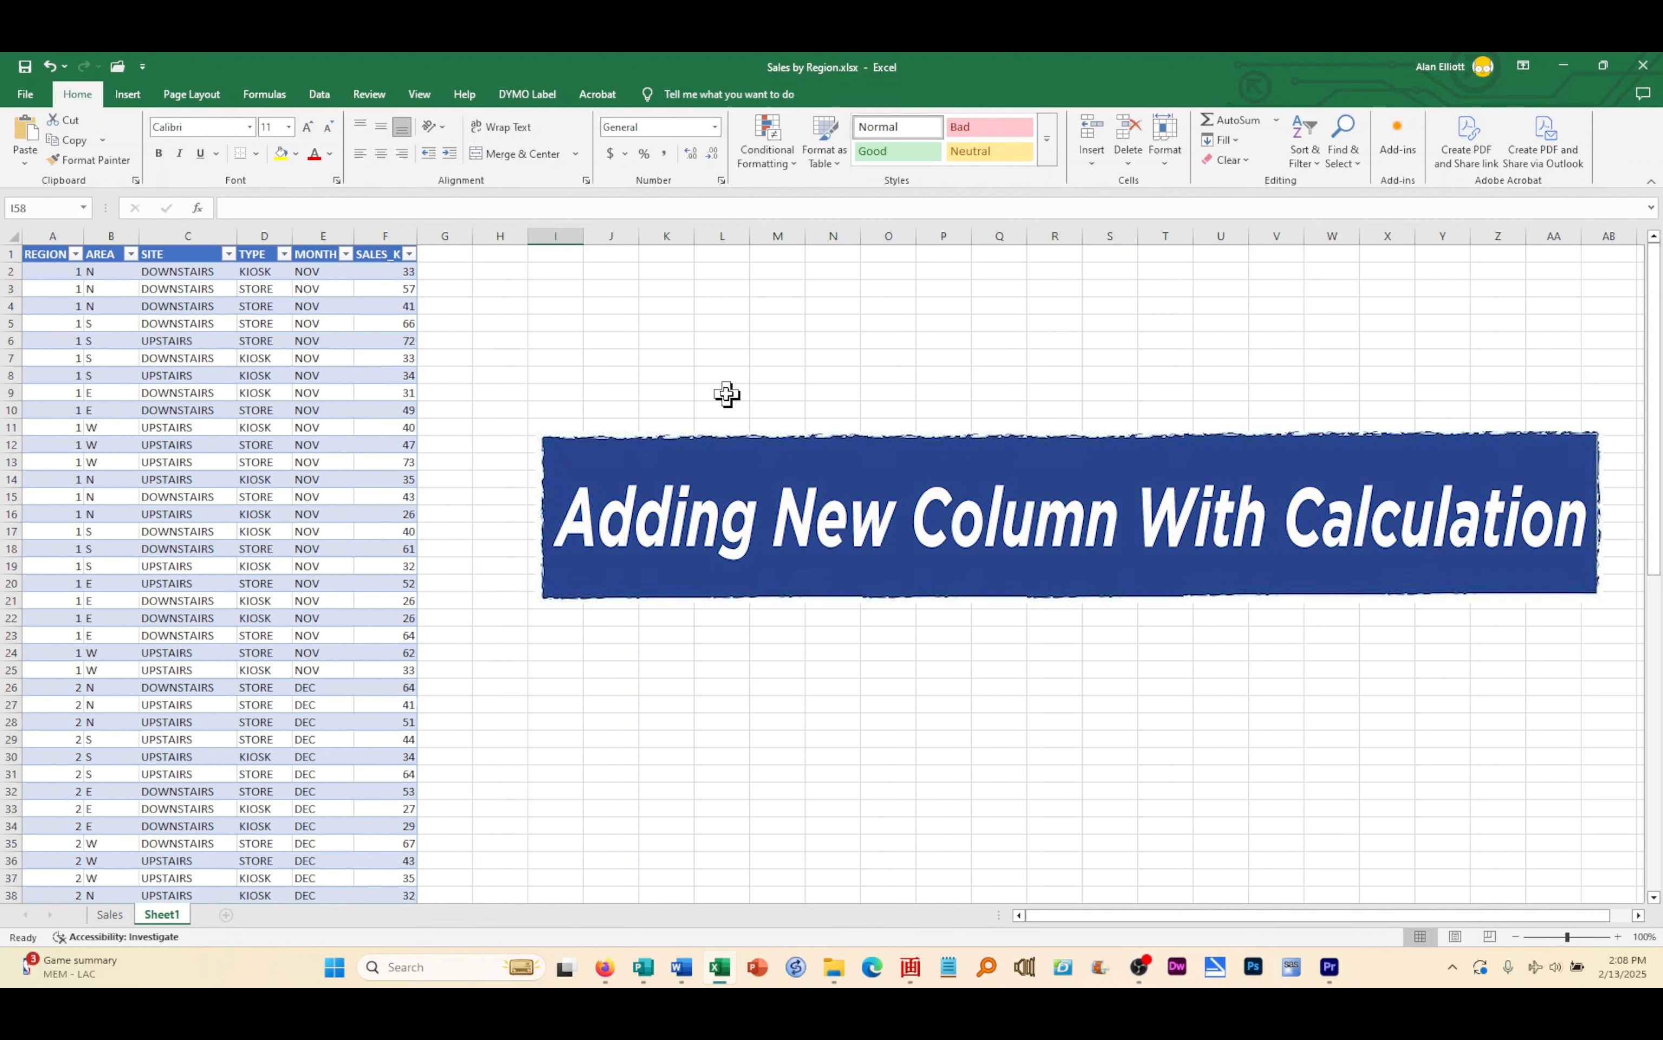
# - Add a new table column headed Extend_YR in cell G1, directly beside SALES_K
pyautogui.click(446, 256)
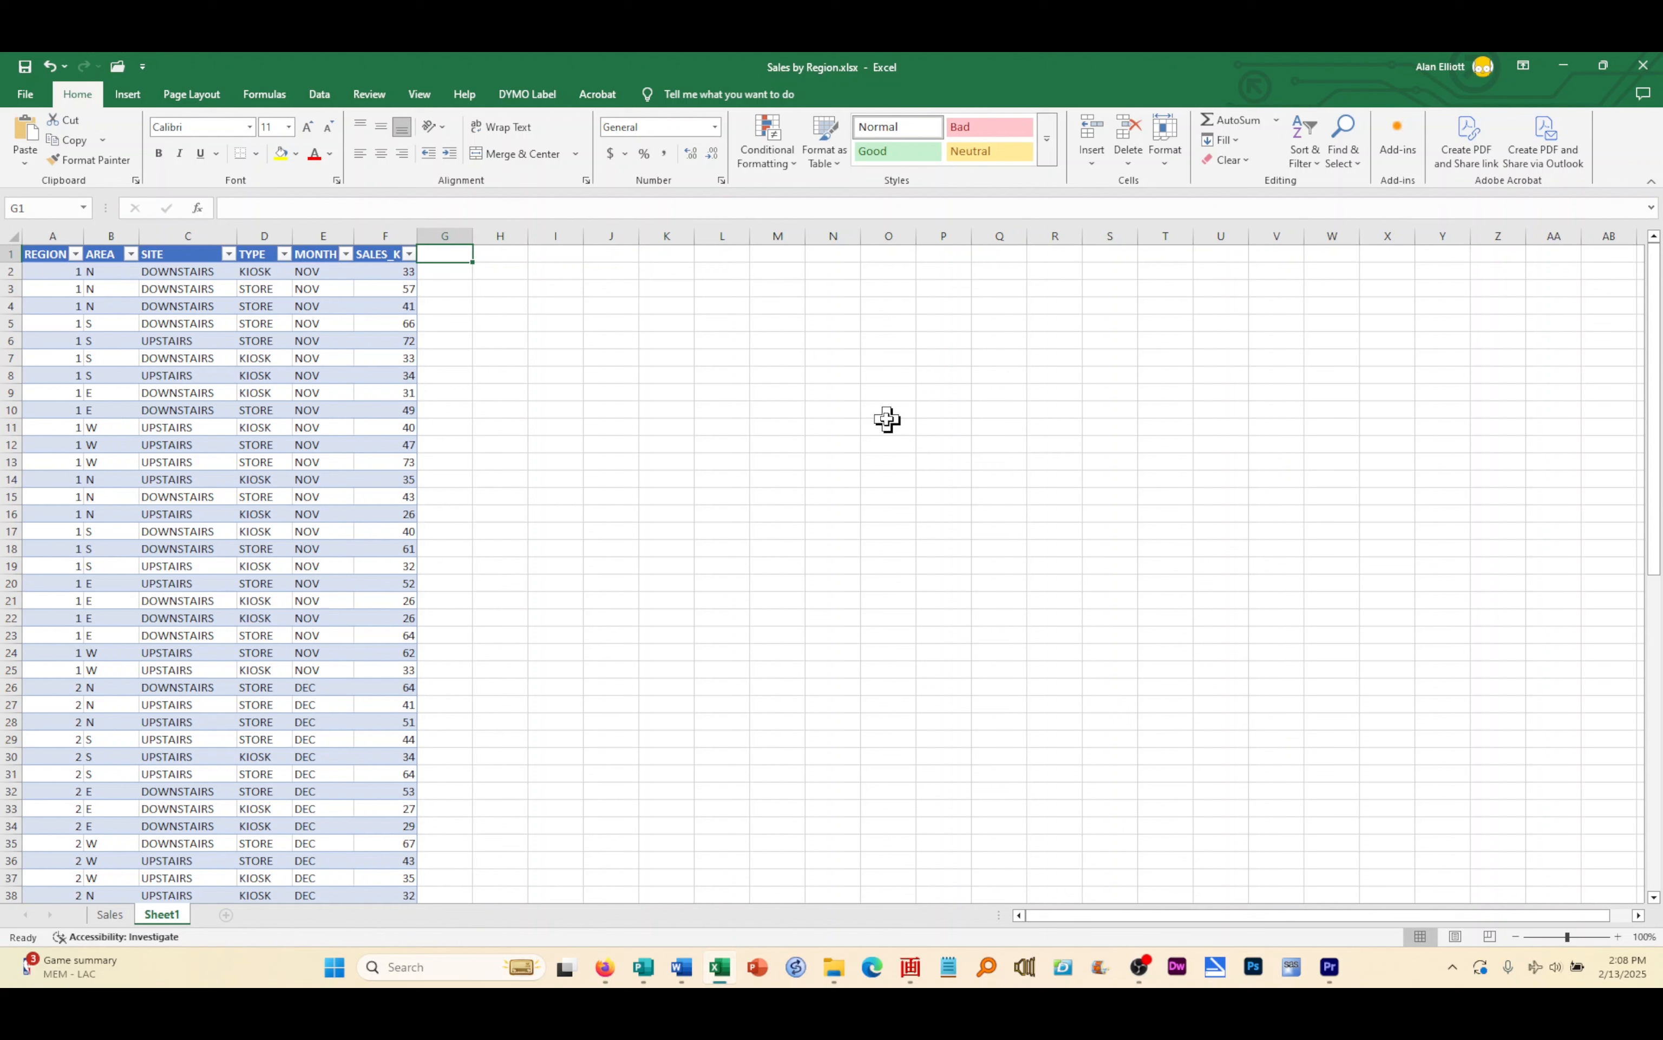
pyautogui.write('Exte')
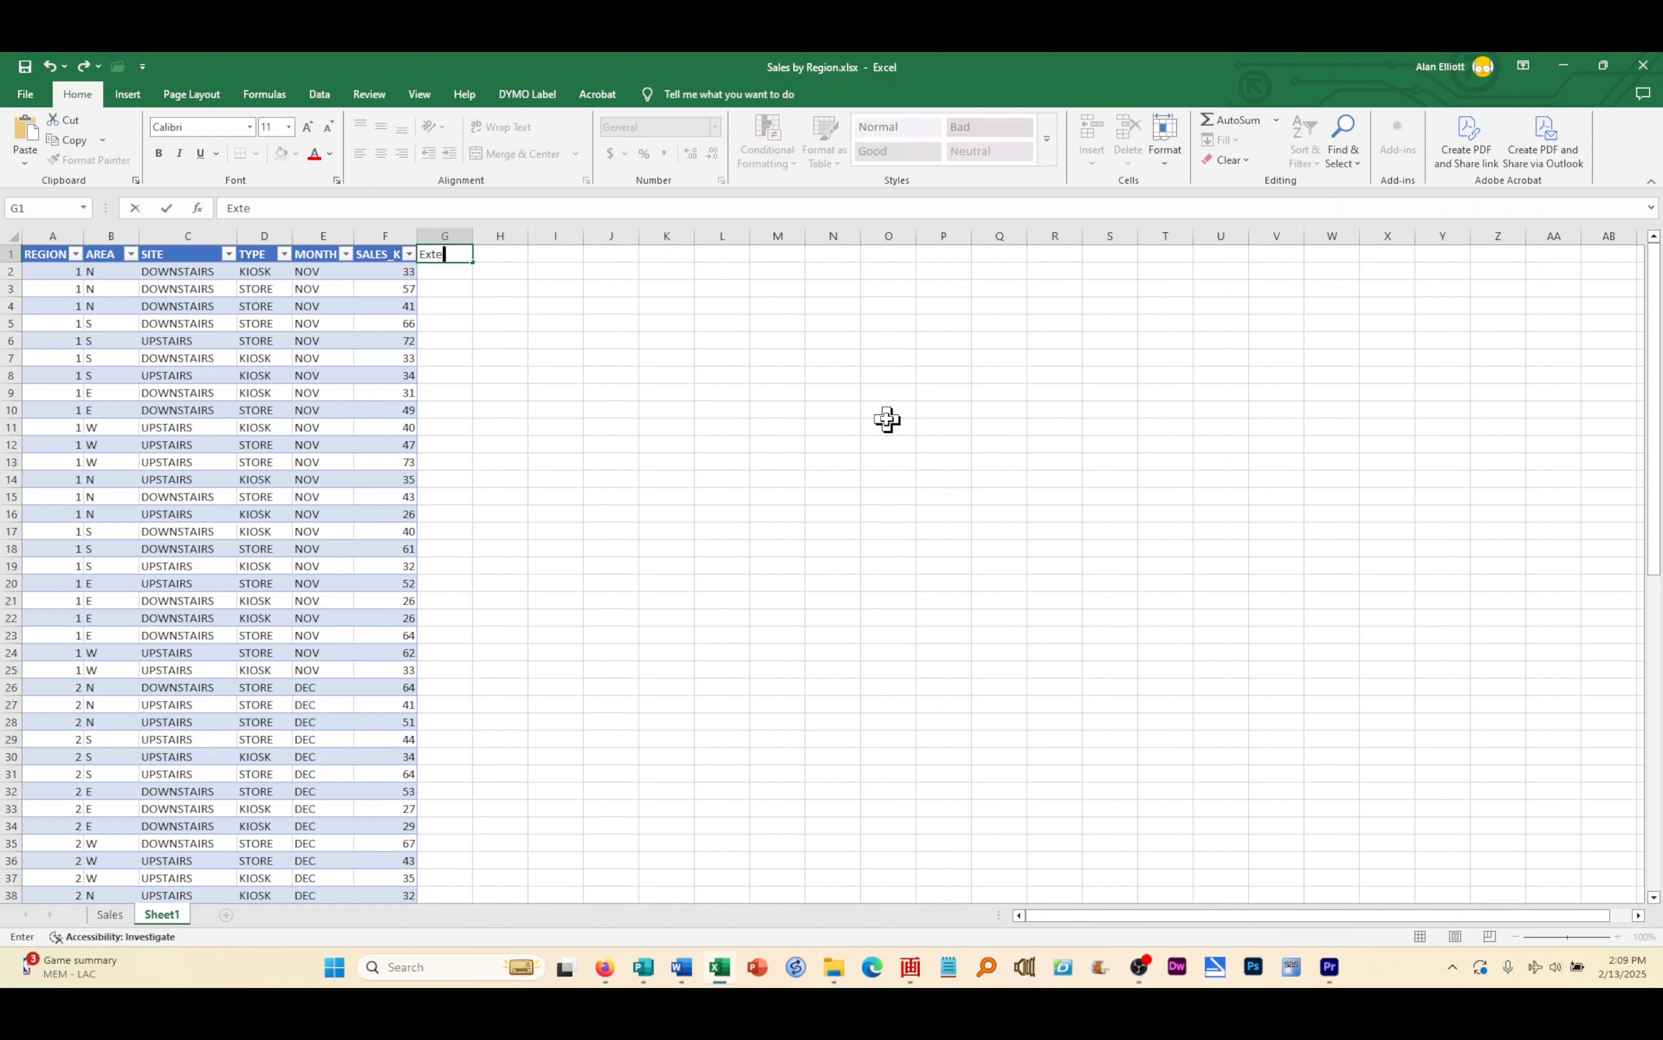
pyautogui.write('nd_YR')
pyautogui.press('Return')
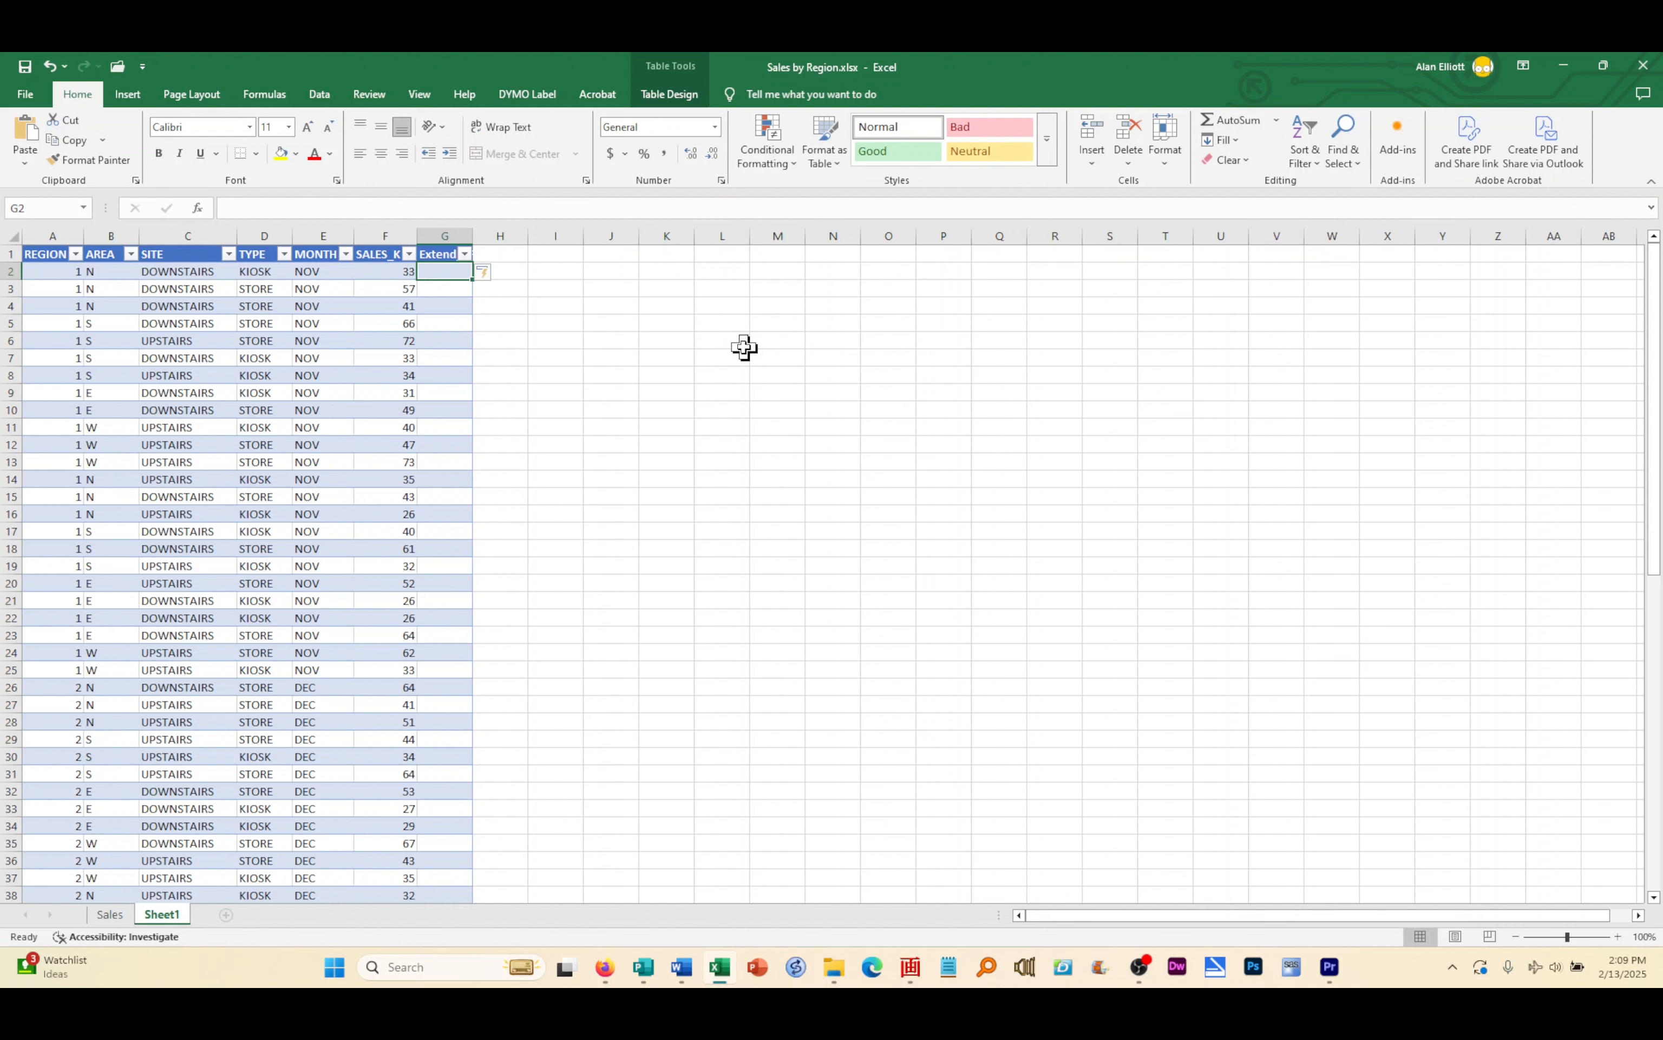
# - Fill the Extend_YR column with the formula =12*F2, starting in cell G2
pyautogui.write('=12')
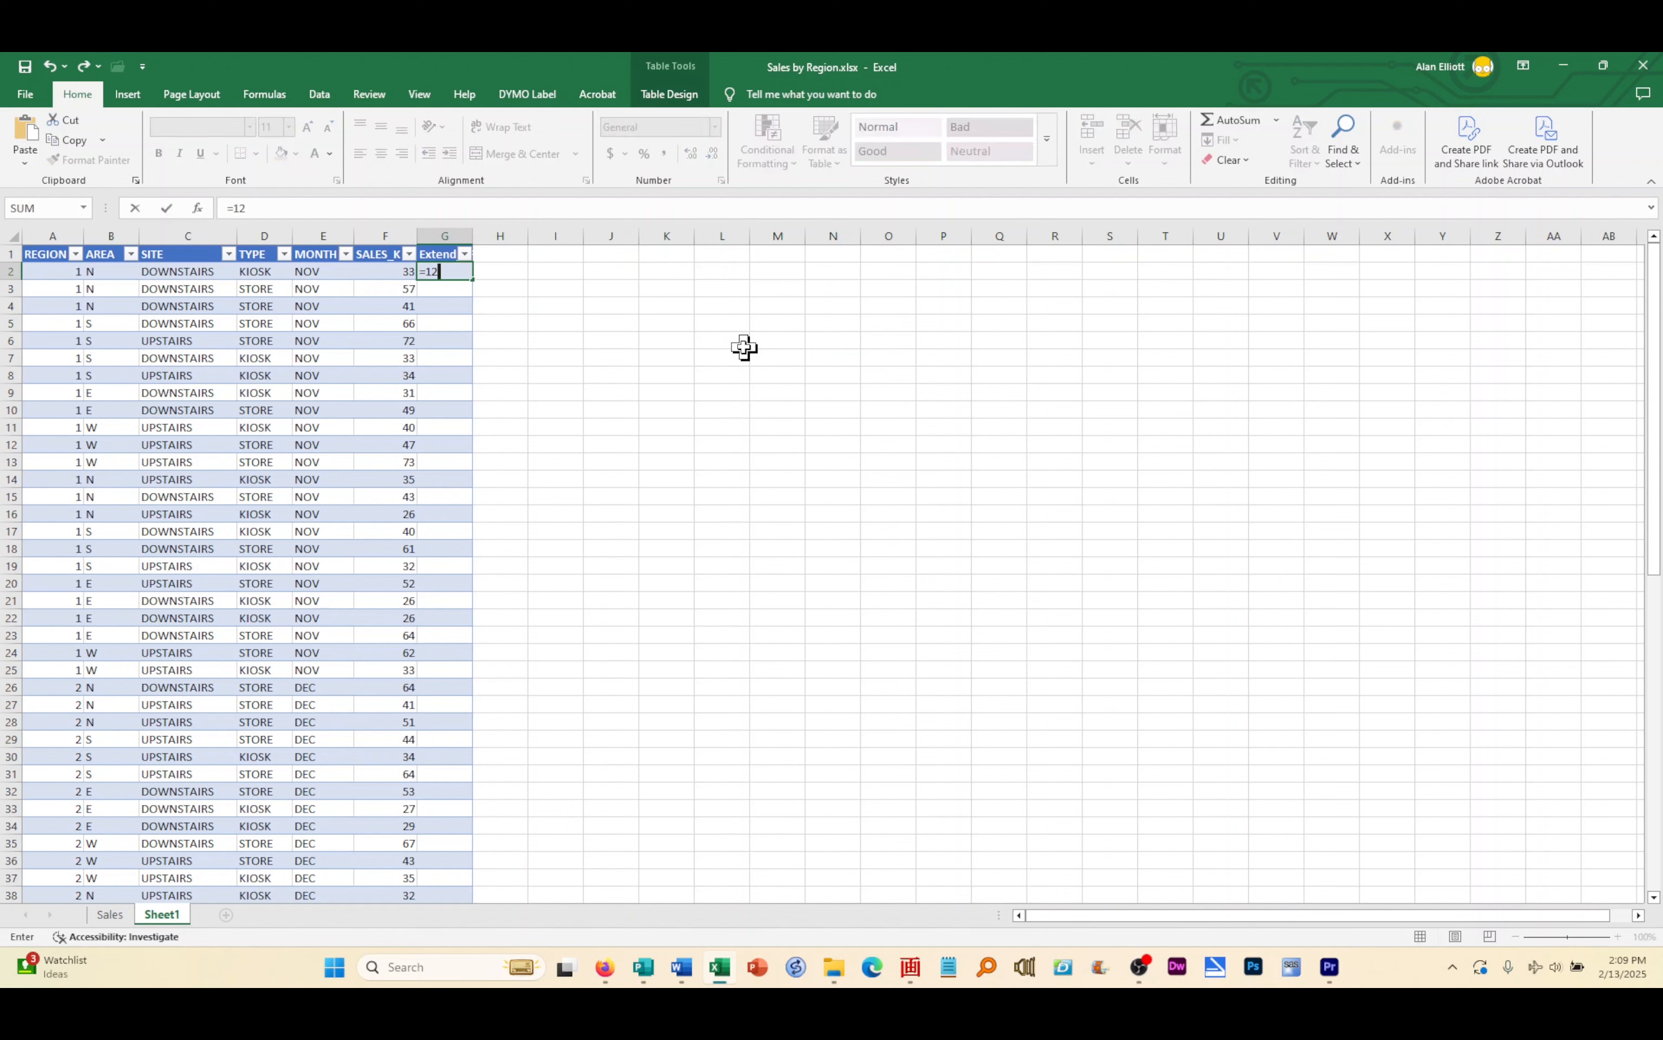
pyautogui.write('*')
pyautogui.write('f2')
pyautogui.press('Return')
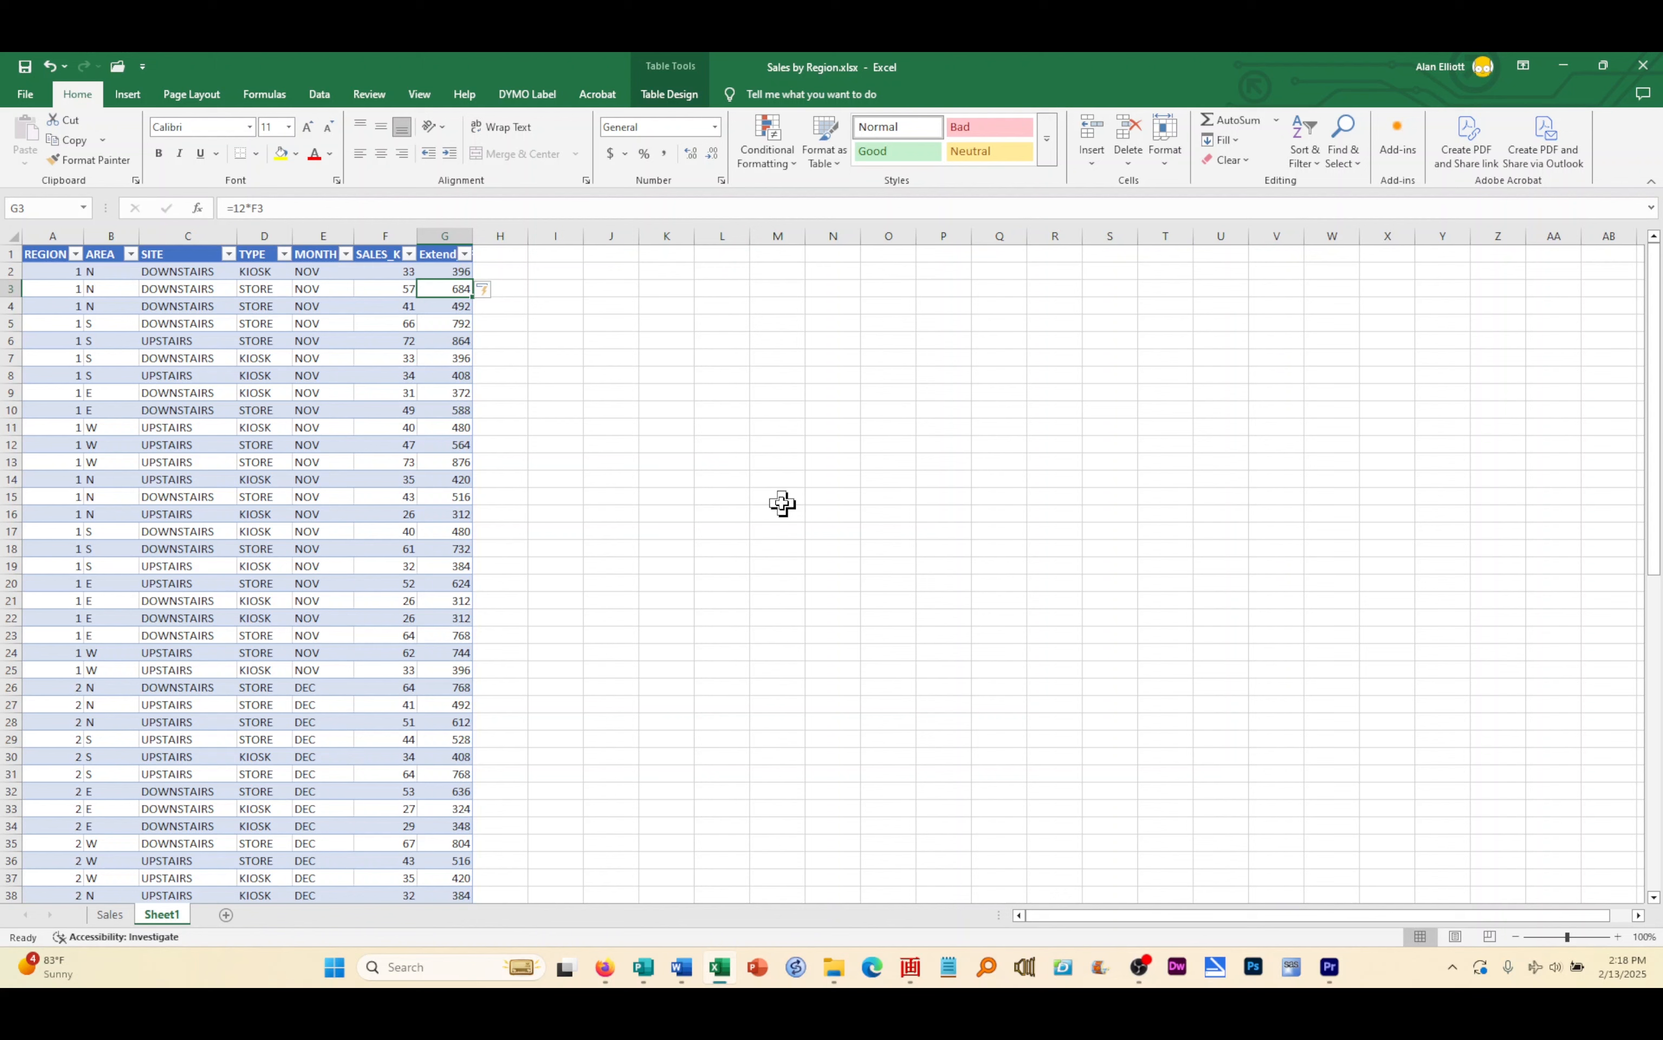
# - Convert the table back to a normal range
pyautogui.click(341, 466)
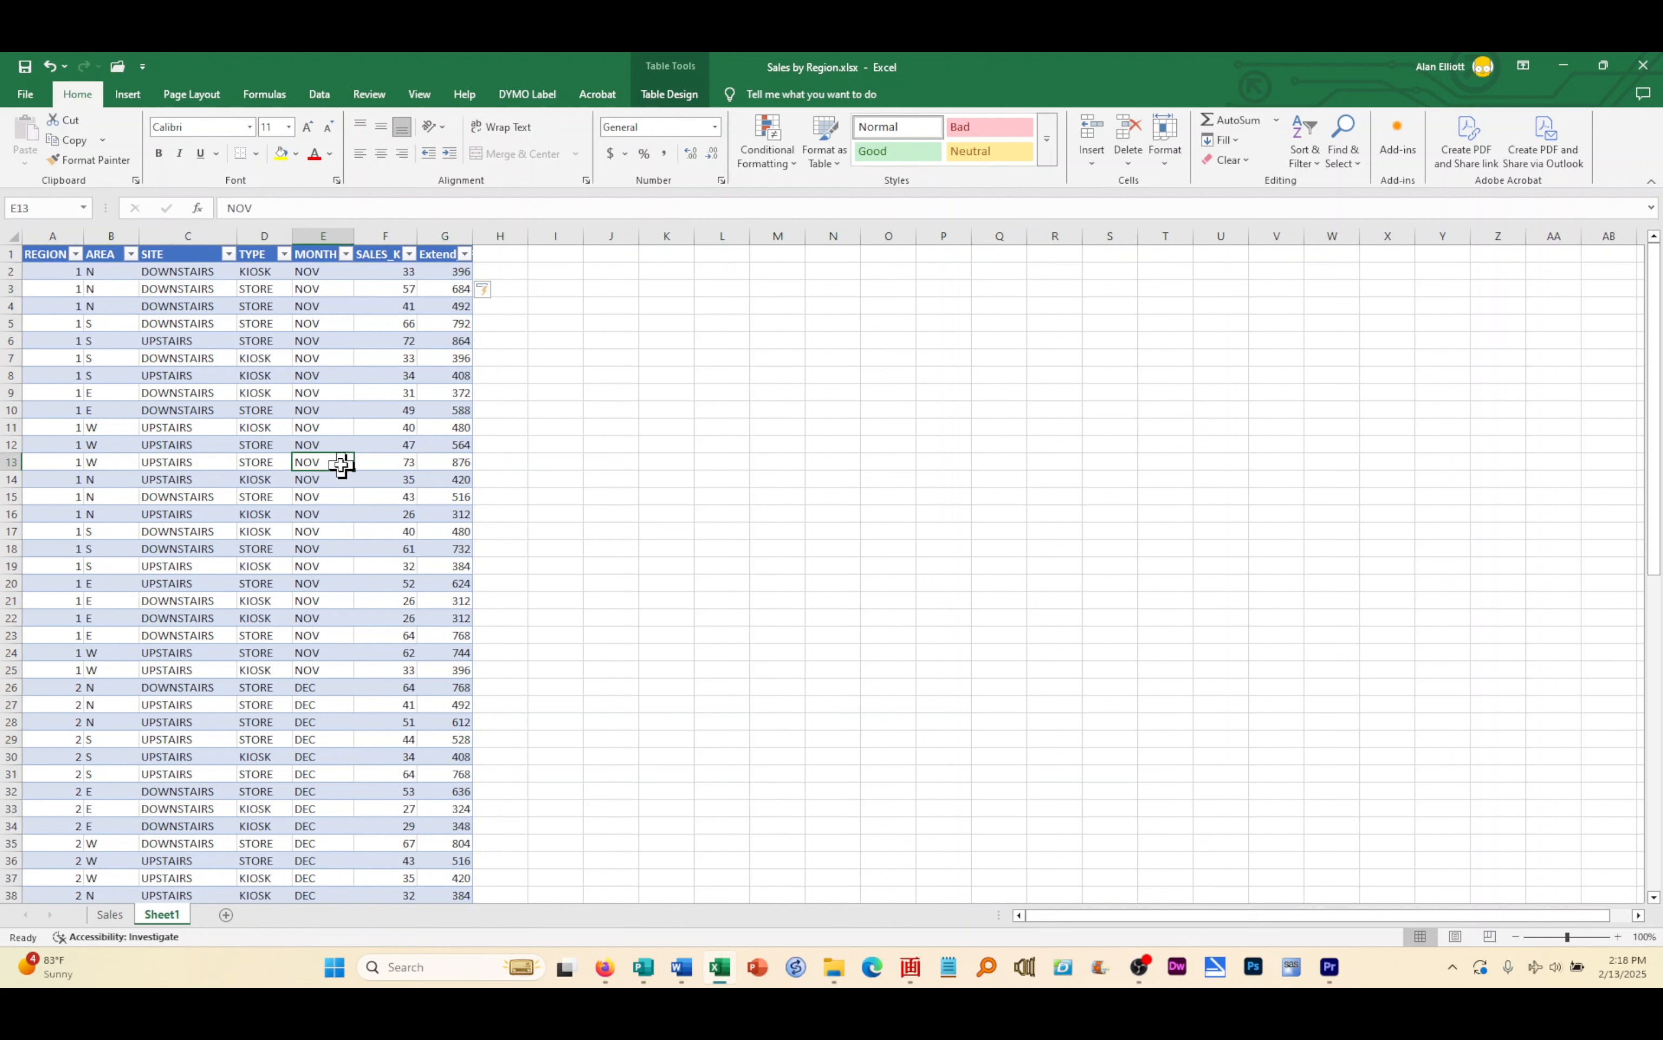
pyautogui.click(687, 98)
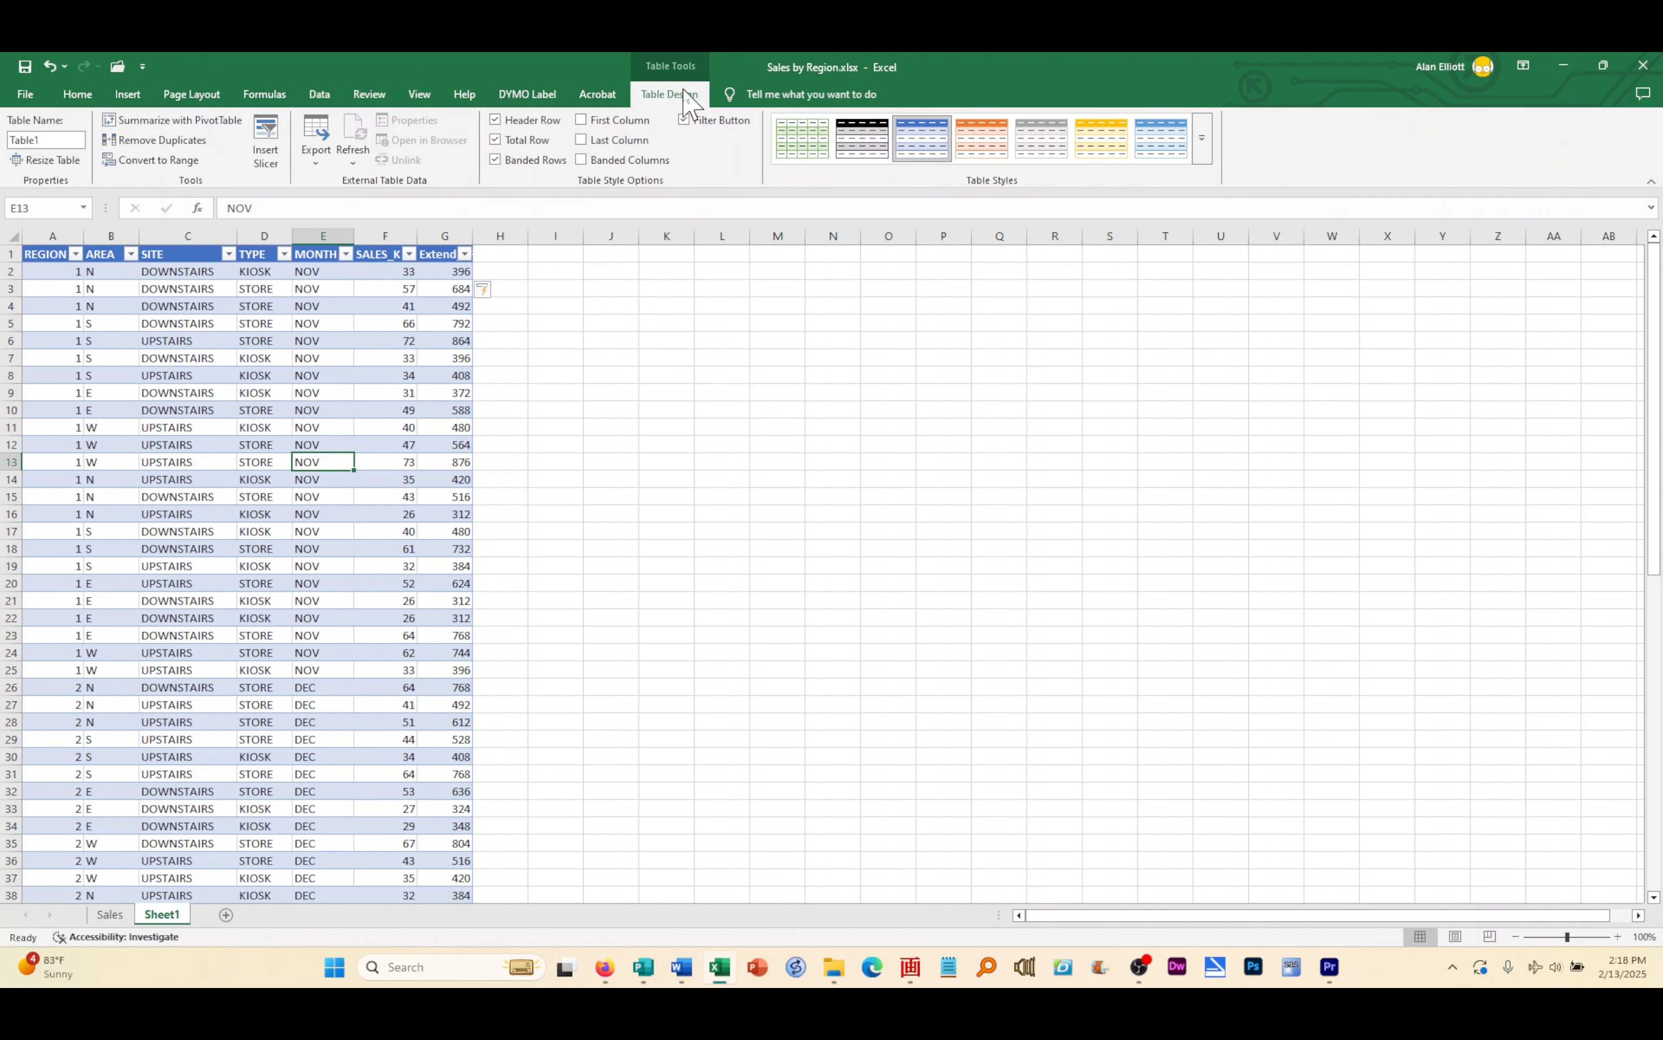
pyautogui.click(157, 162)
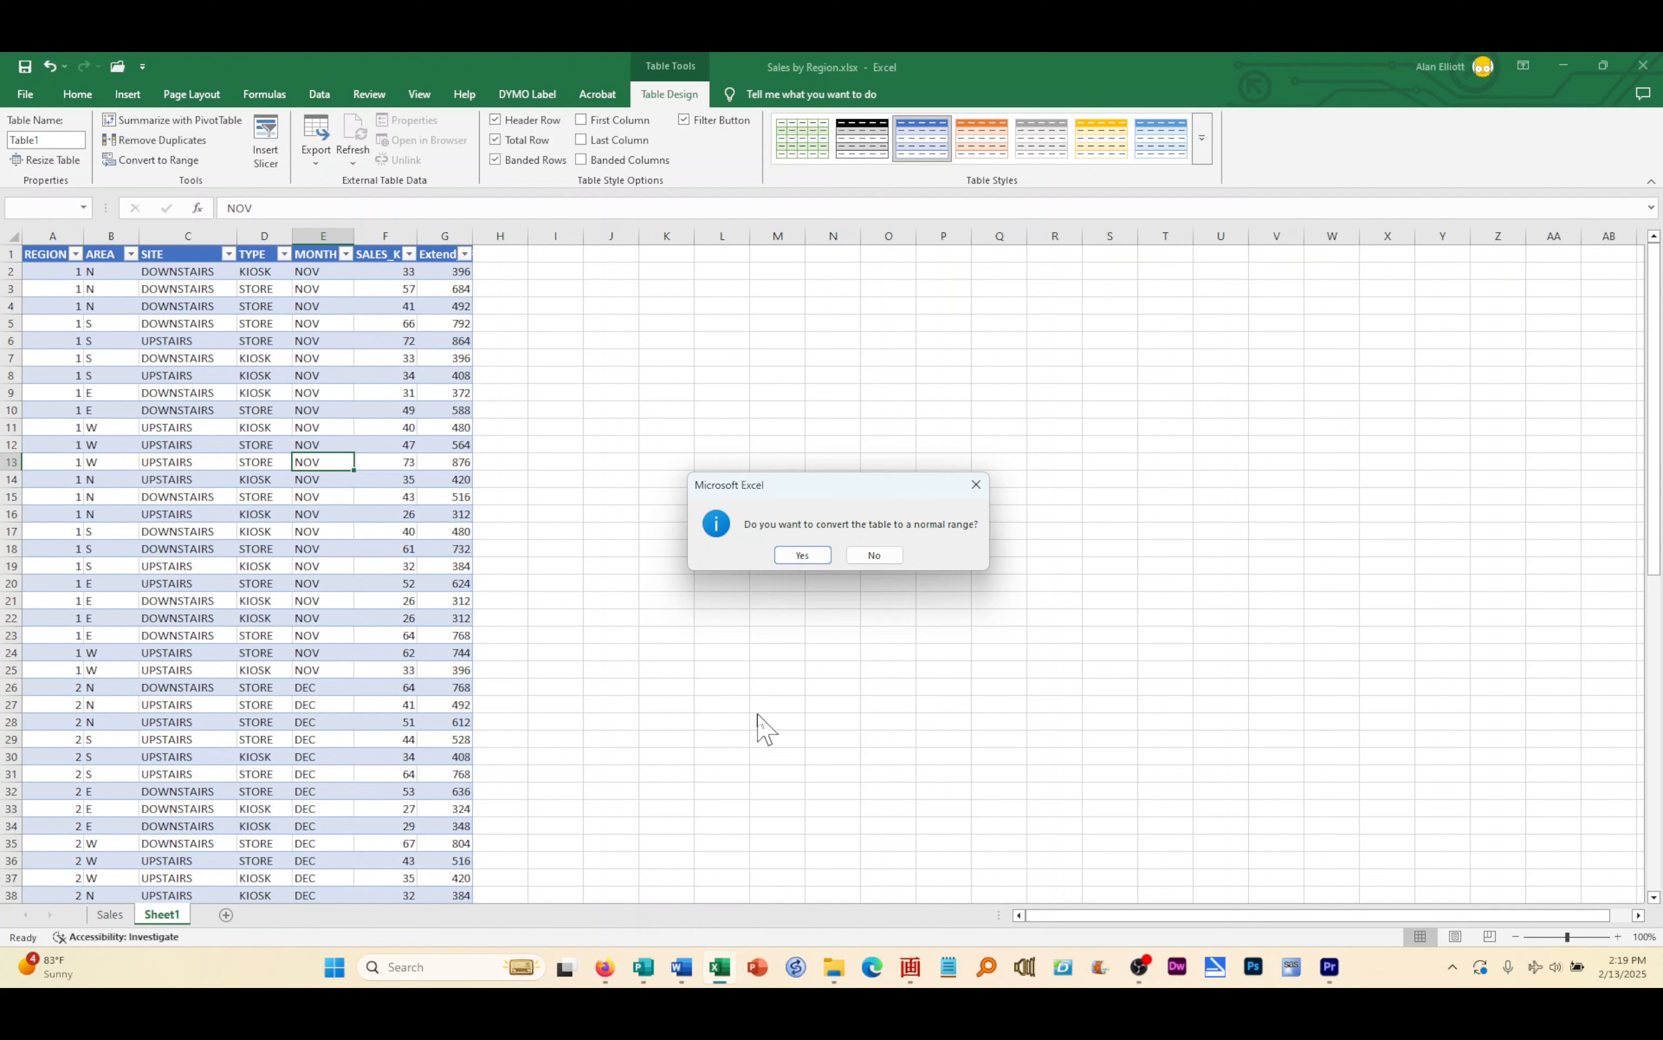
pyautogui.click(799, 555)
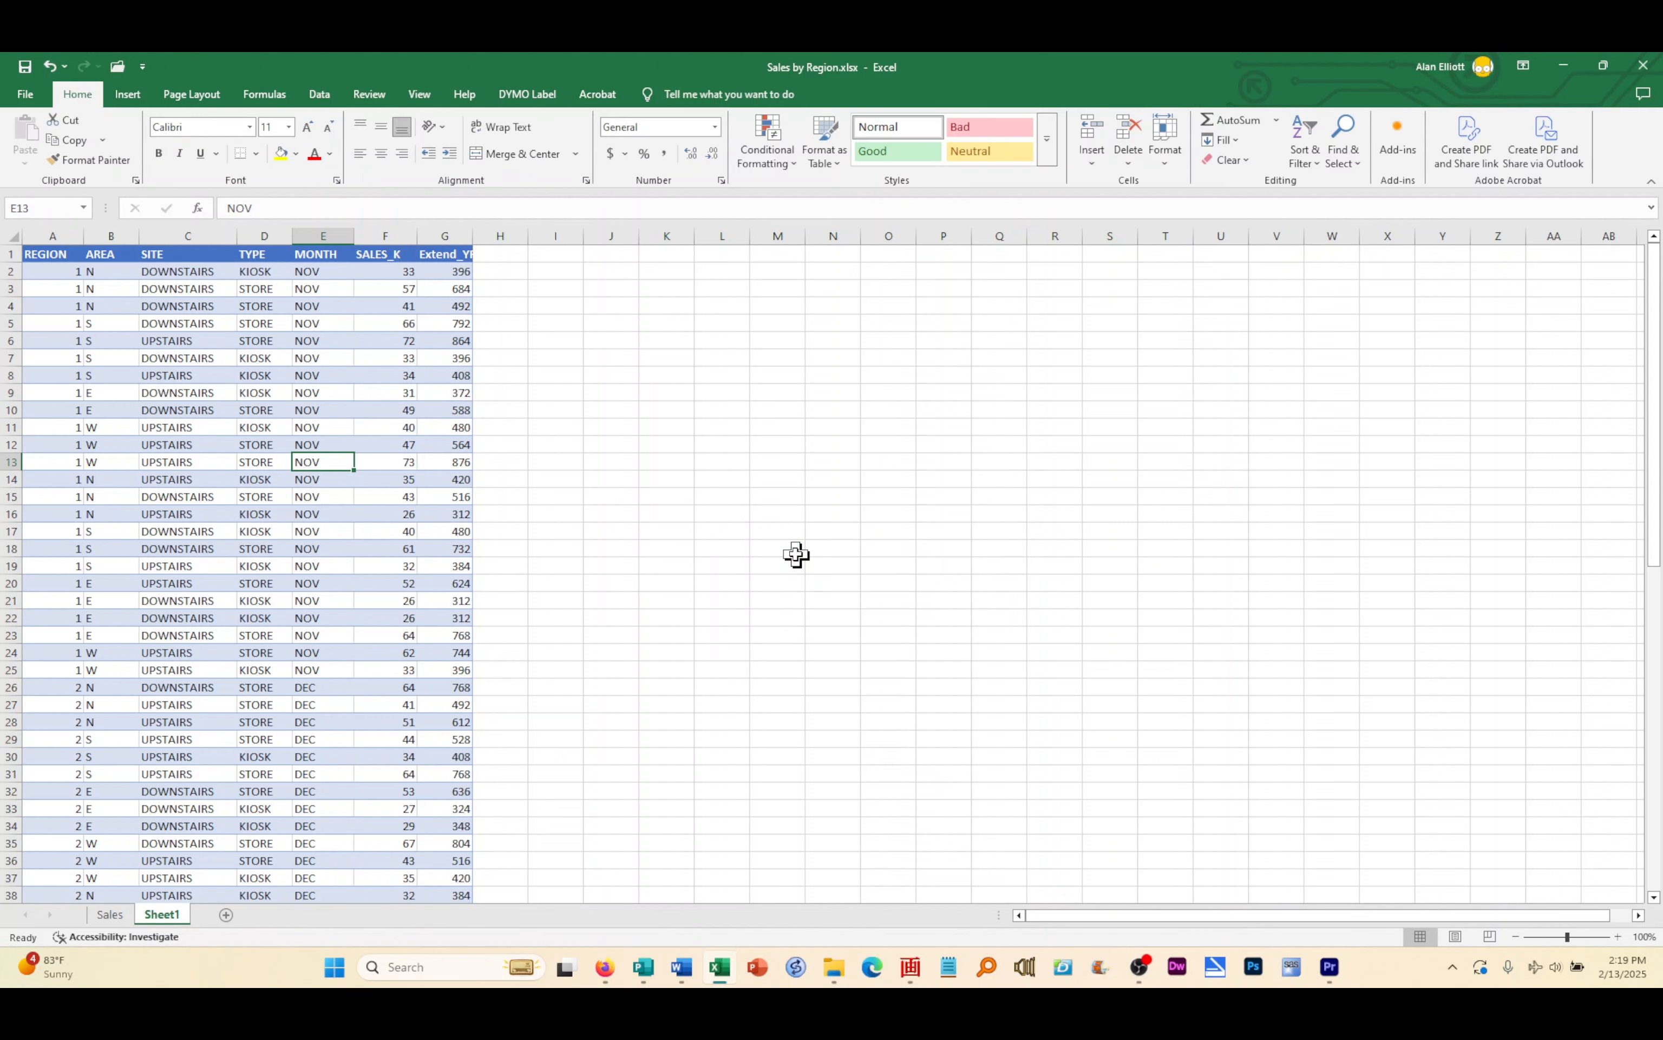